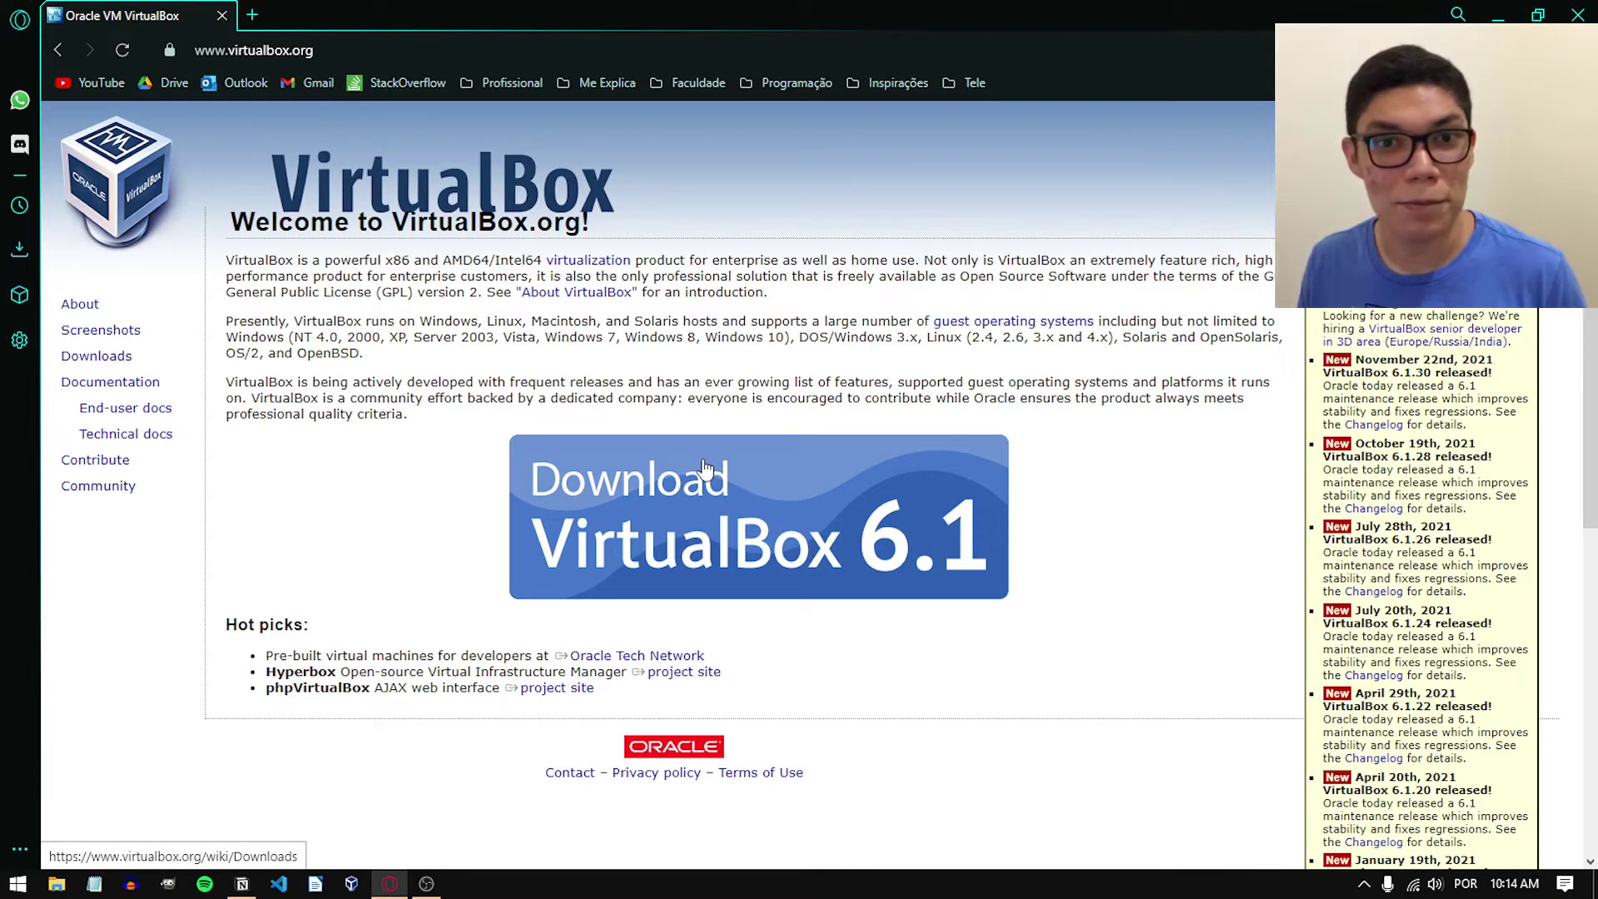
Step: Open the VirtualBox 6.1 downloads page and look over the packages offered for Linux distributions
left_click(705, 515)
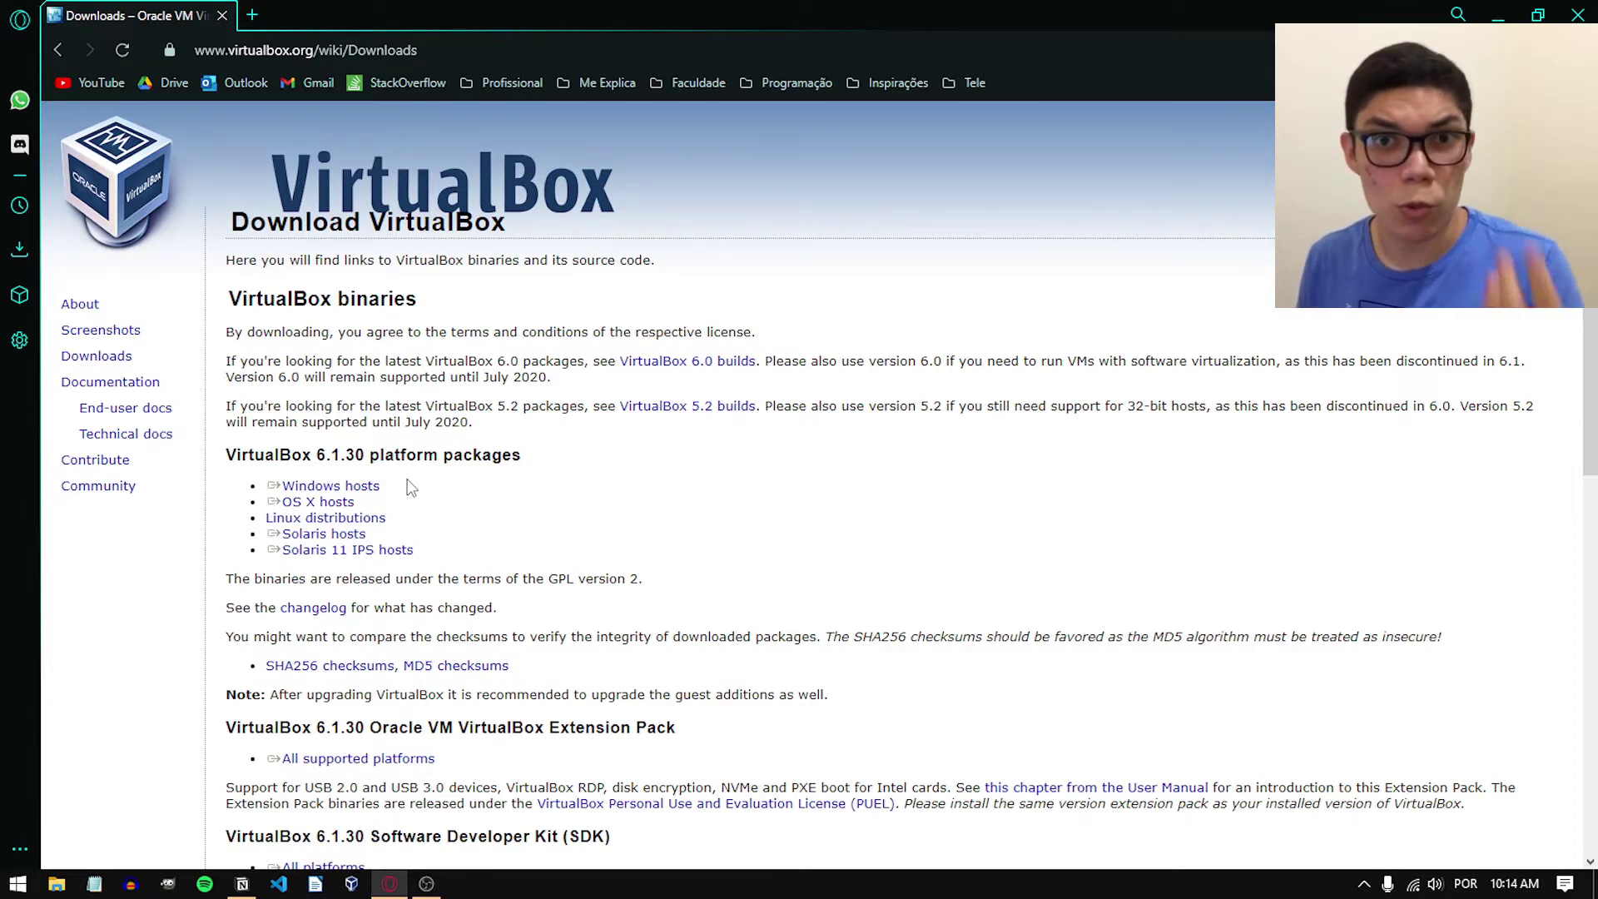
left_click_drag(377, 477, 335, 525)
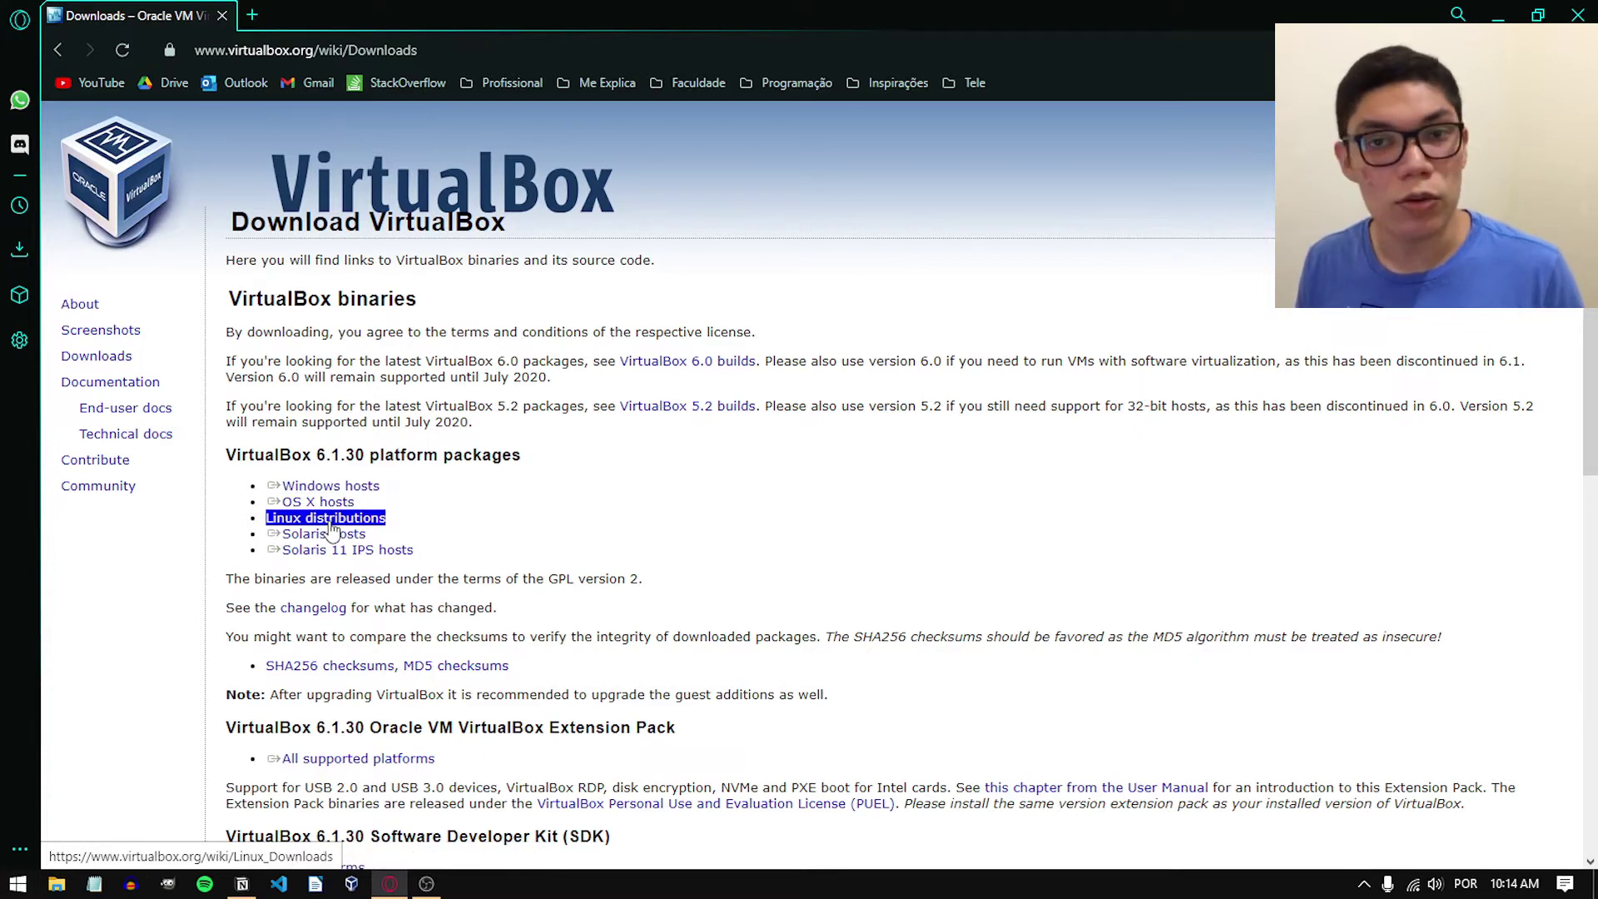
left_click(337, 523)
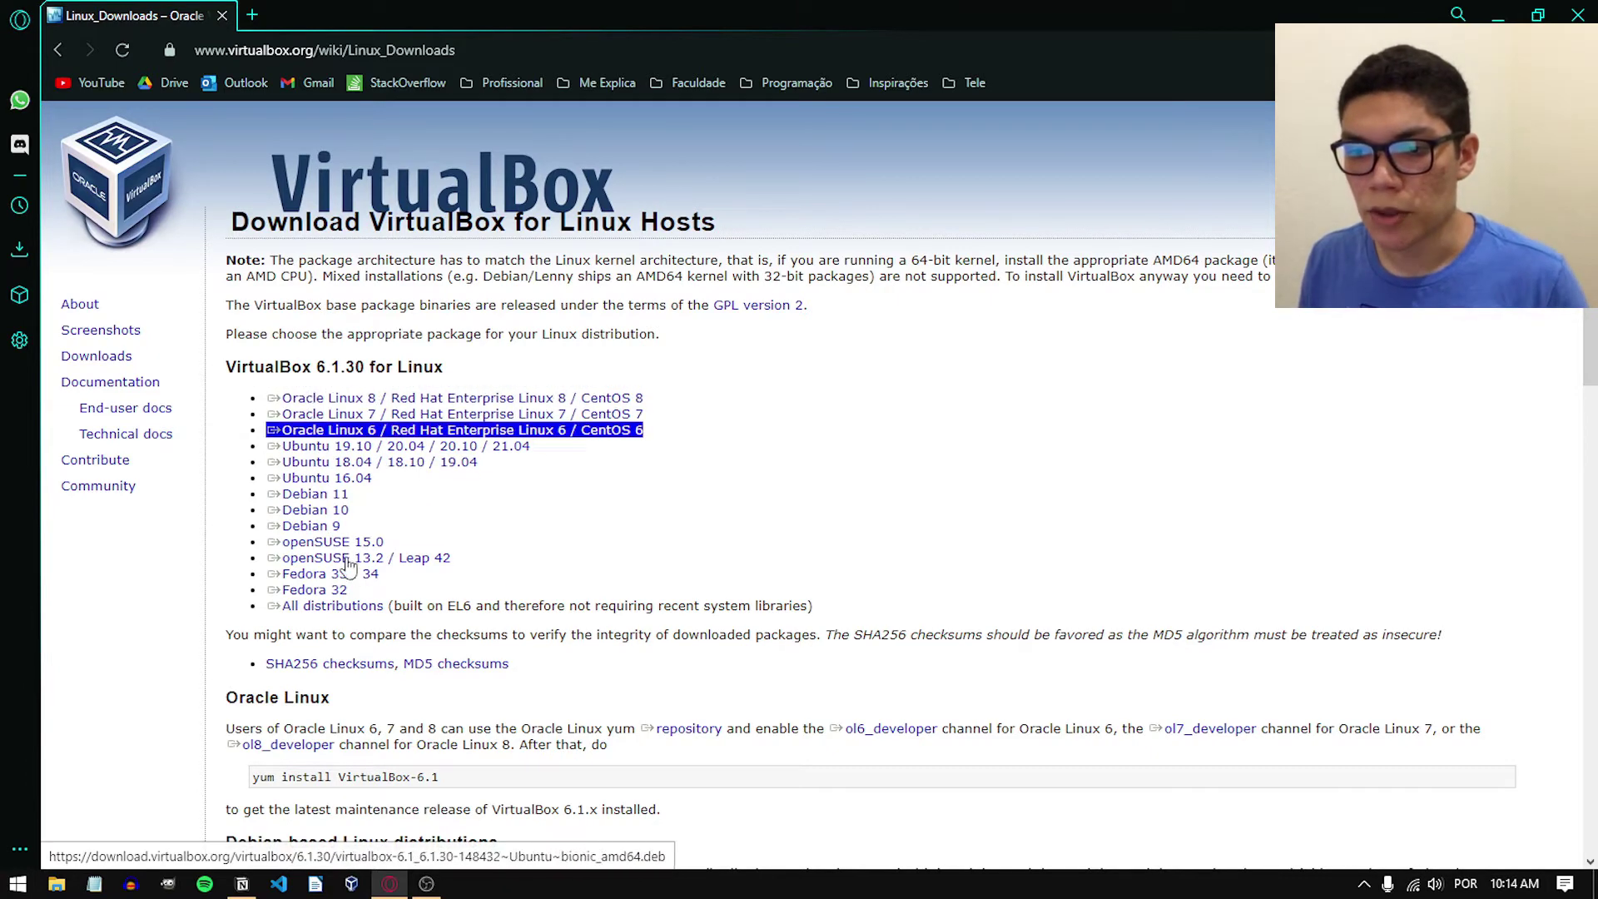
triple_click(370, 509)
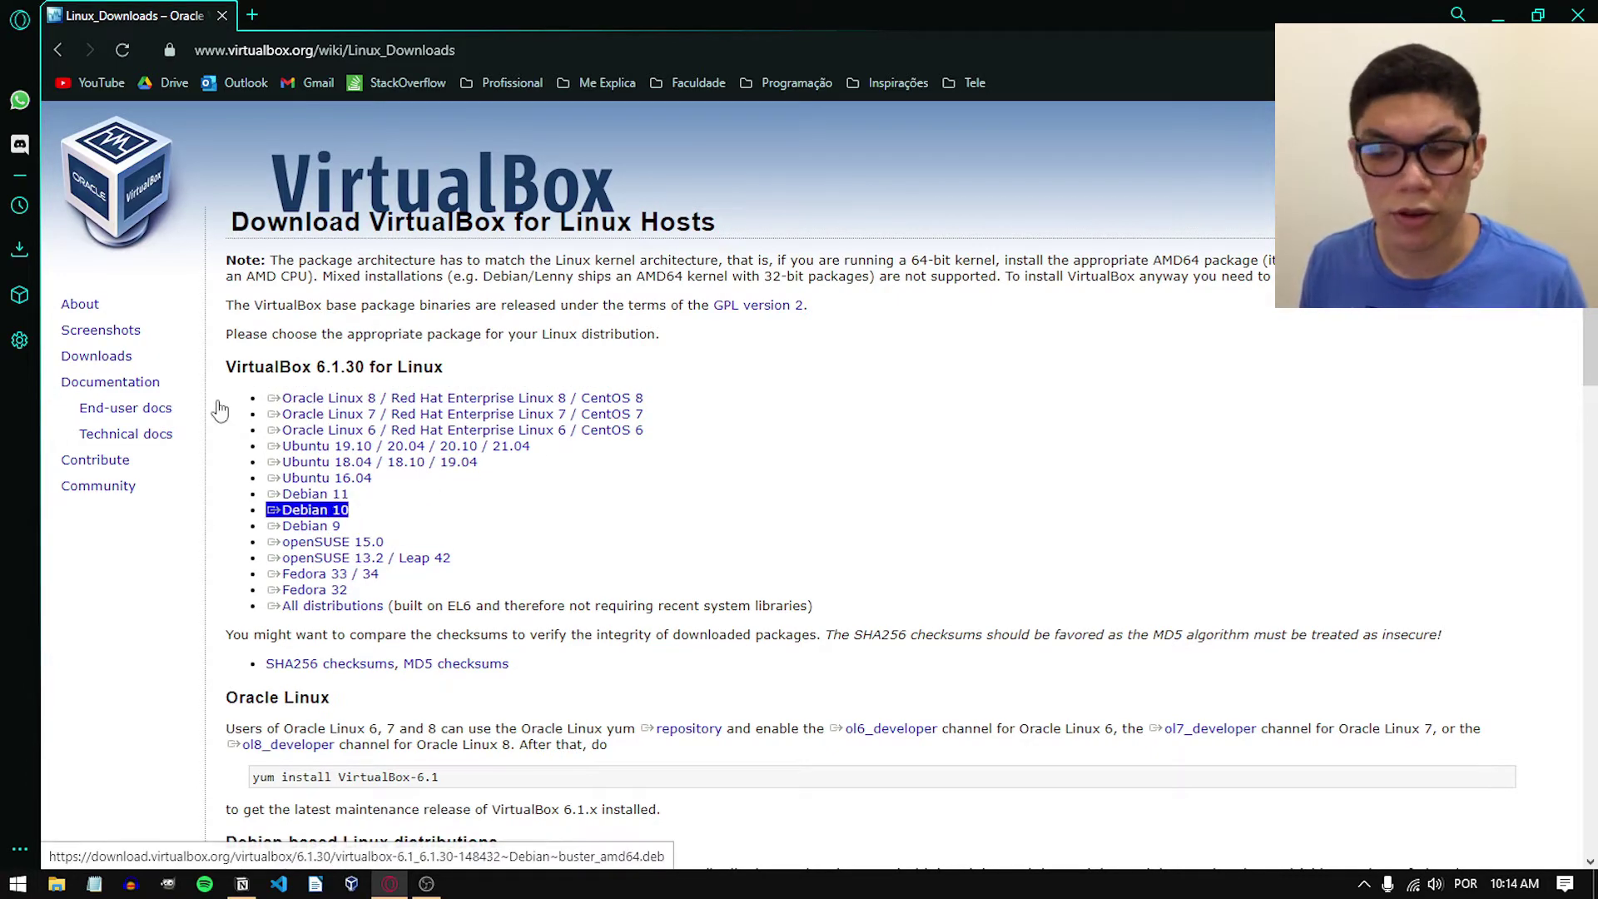
left_click(58, 49)
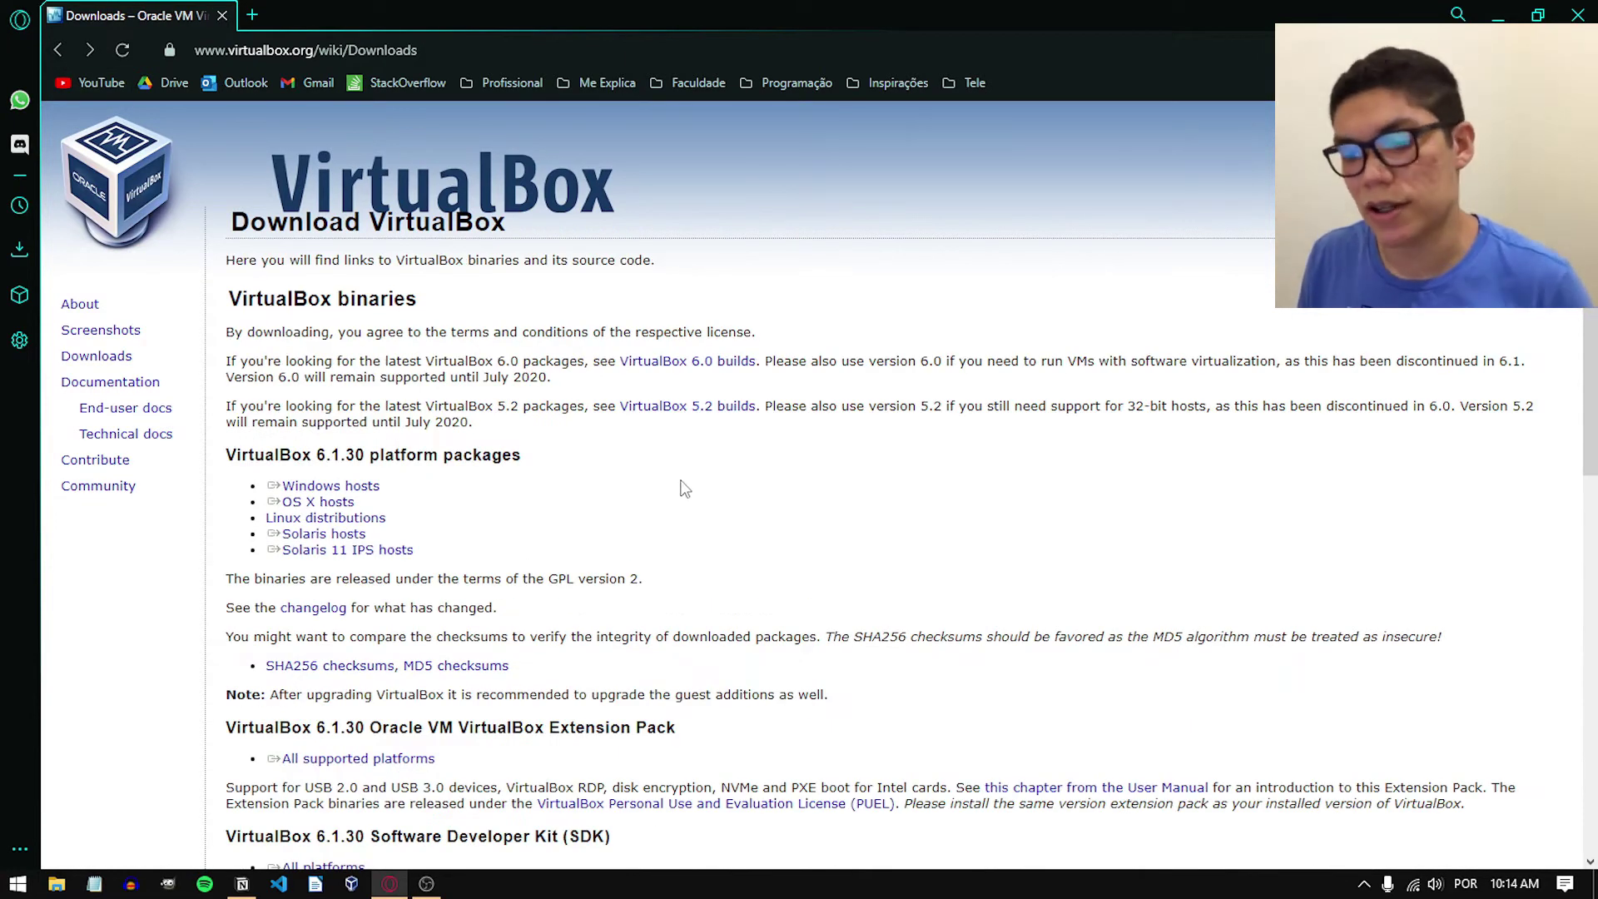
Step: Download the VirtualBox 6.1.30 package for Windows hosts and save it to the desktop
triple_click(324, 545)
triple_click(320, 502)
triple_click(329, 486)
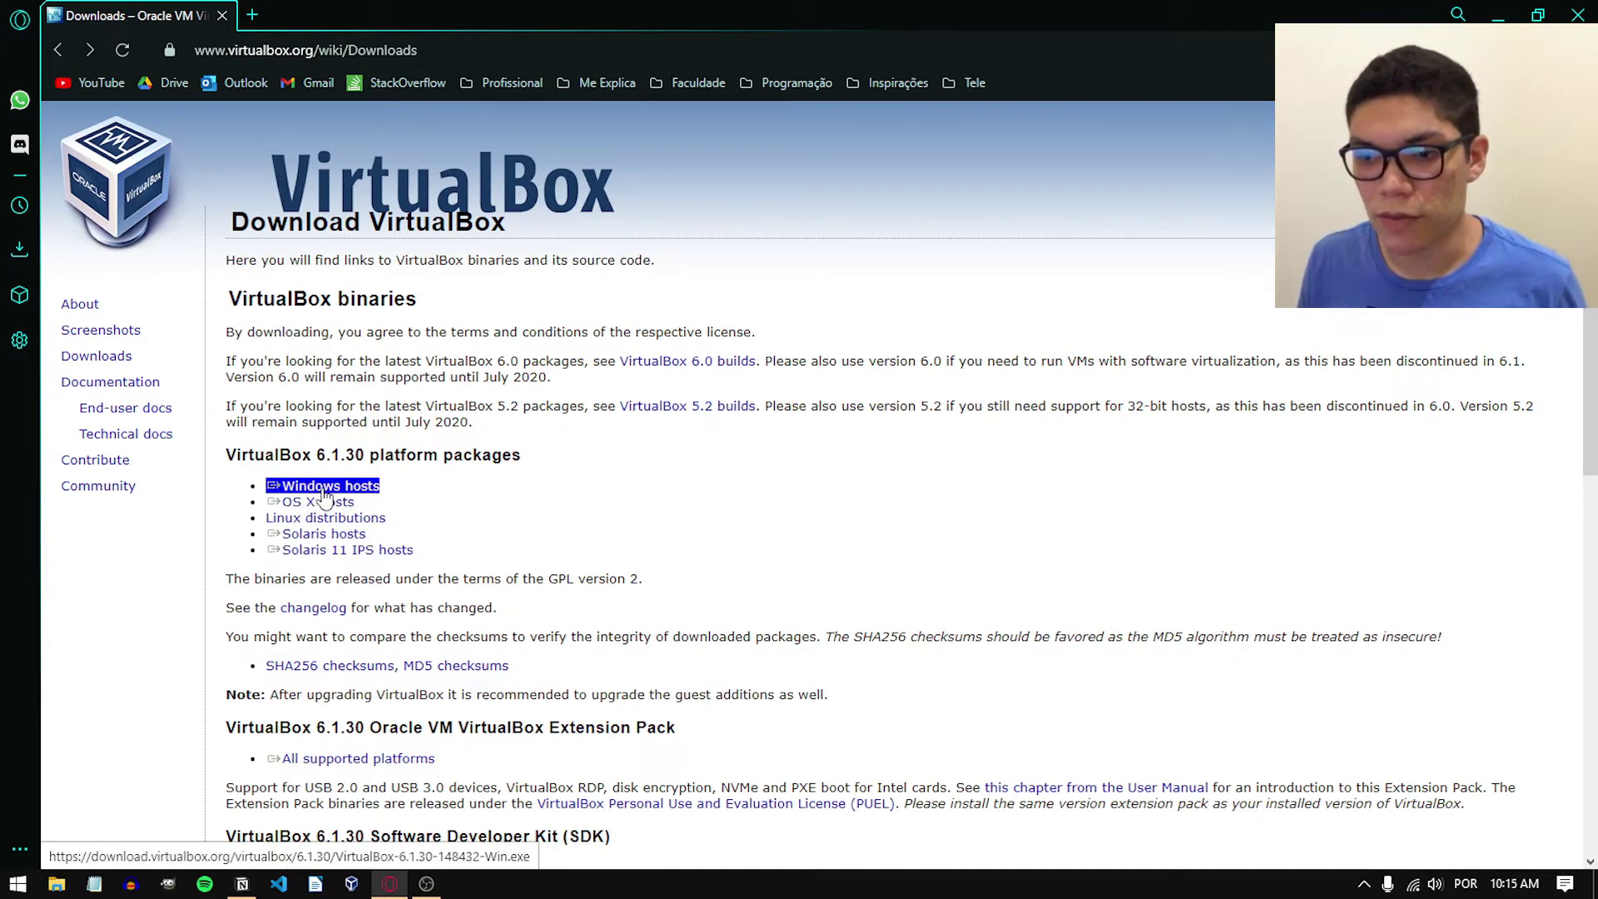
left_click(354, 502)
triple_click(343, 505)
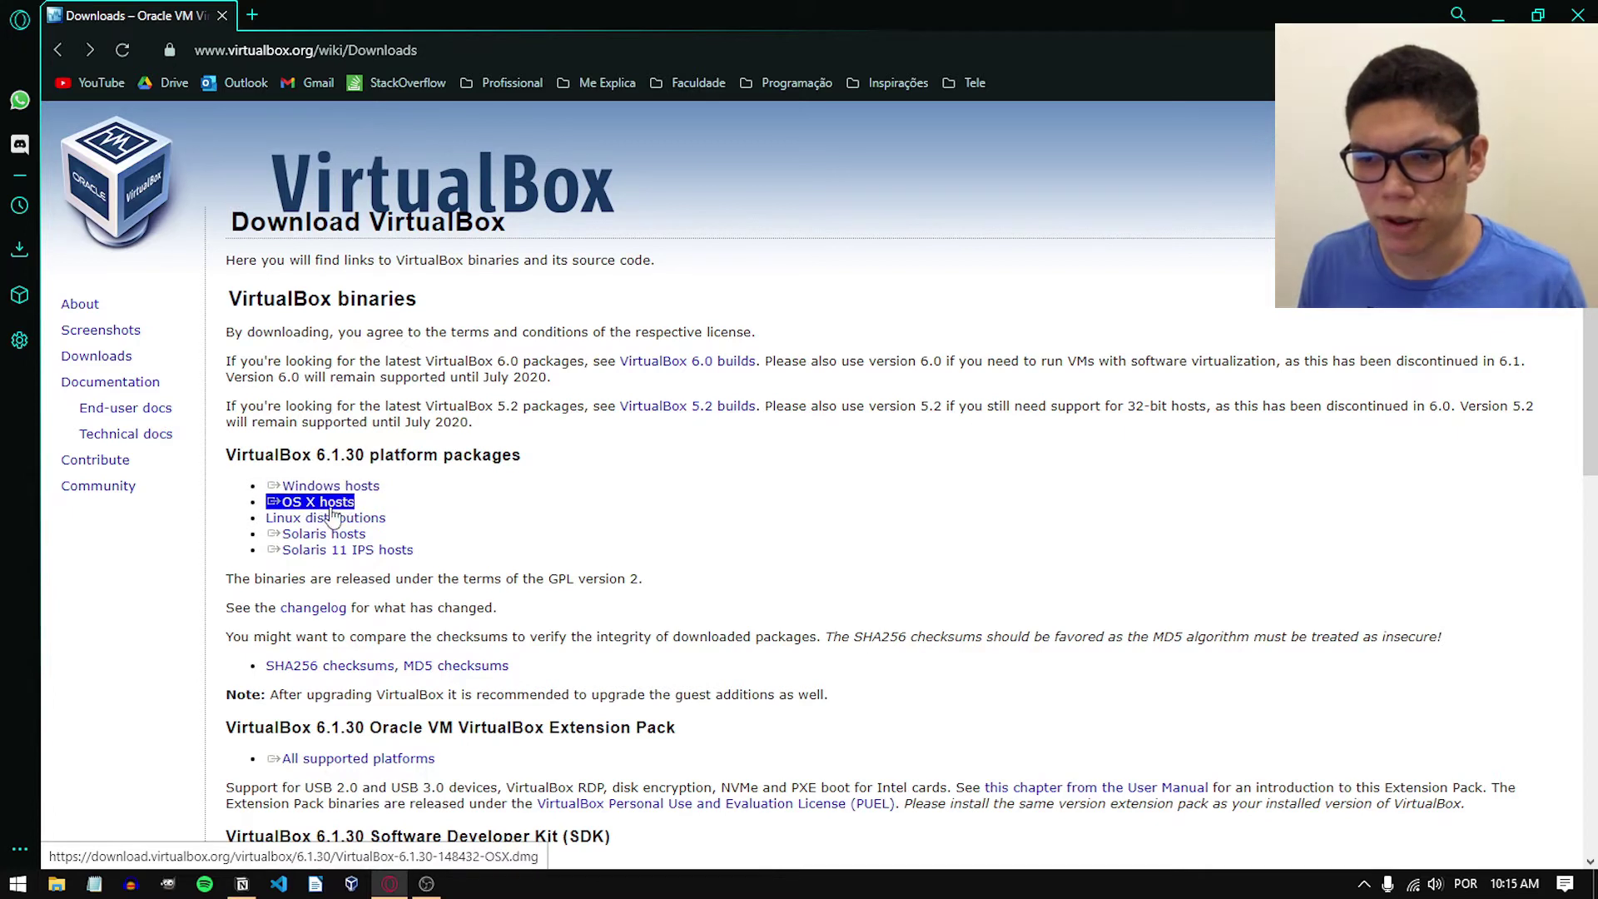
double_click(283, 456)
triple_click(319, 491)
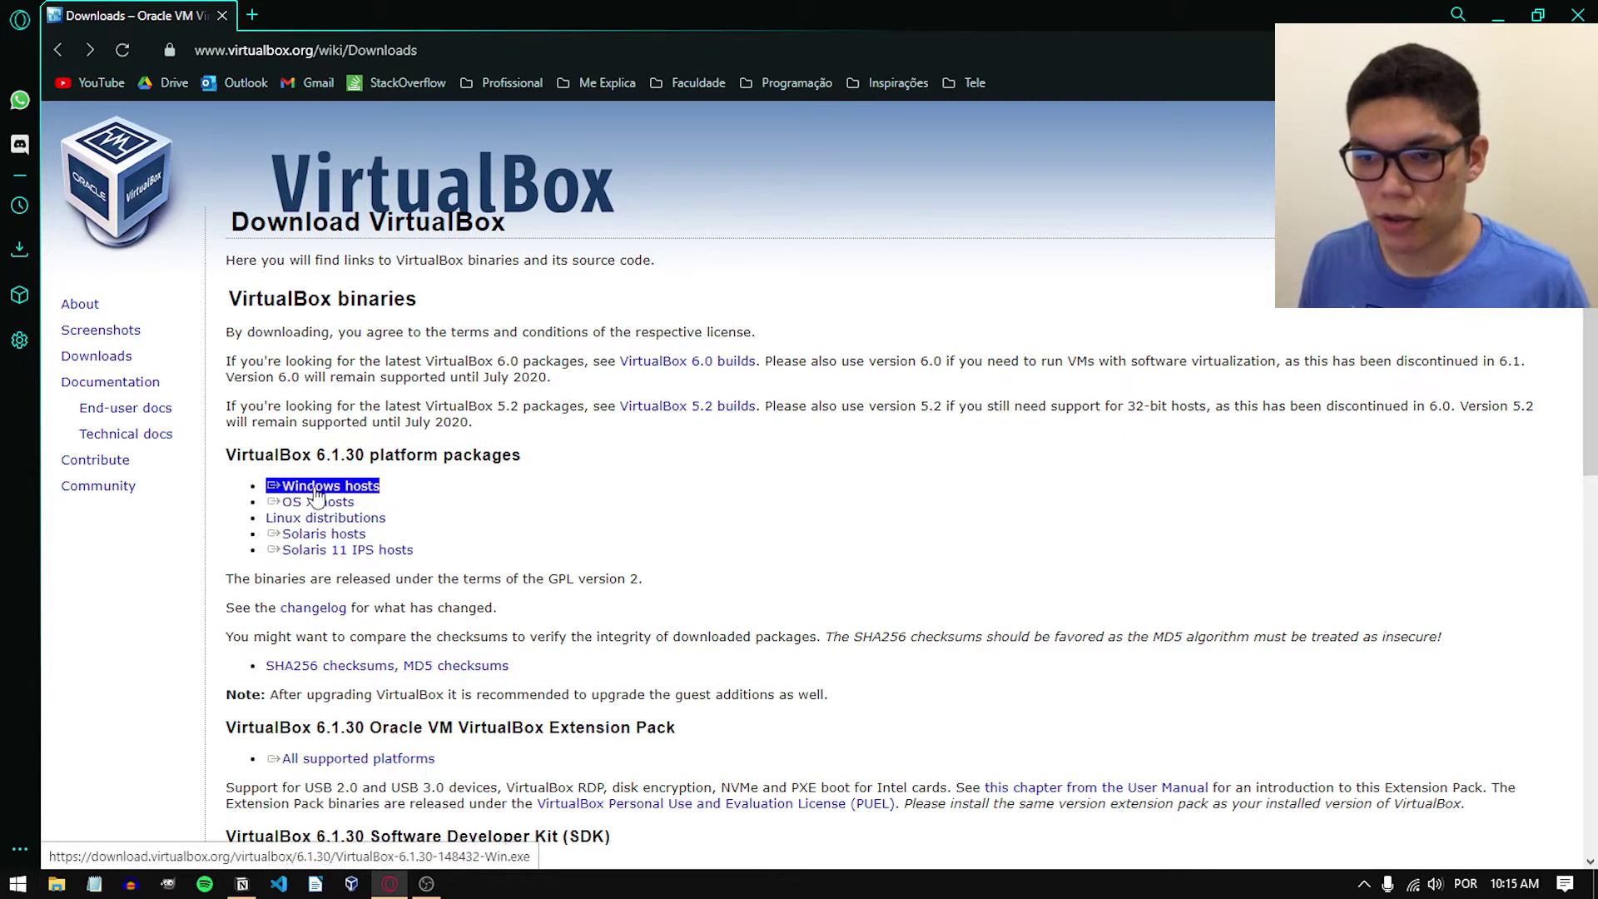
left_click(317, 491)
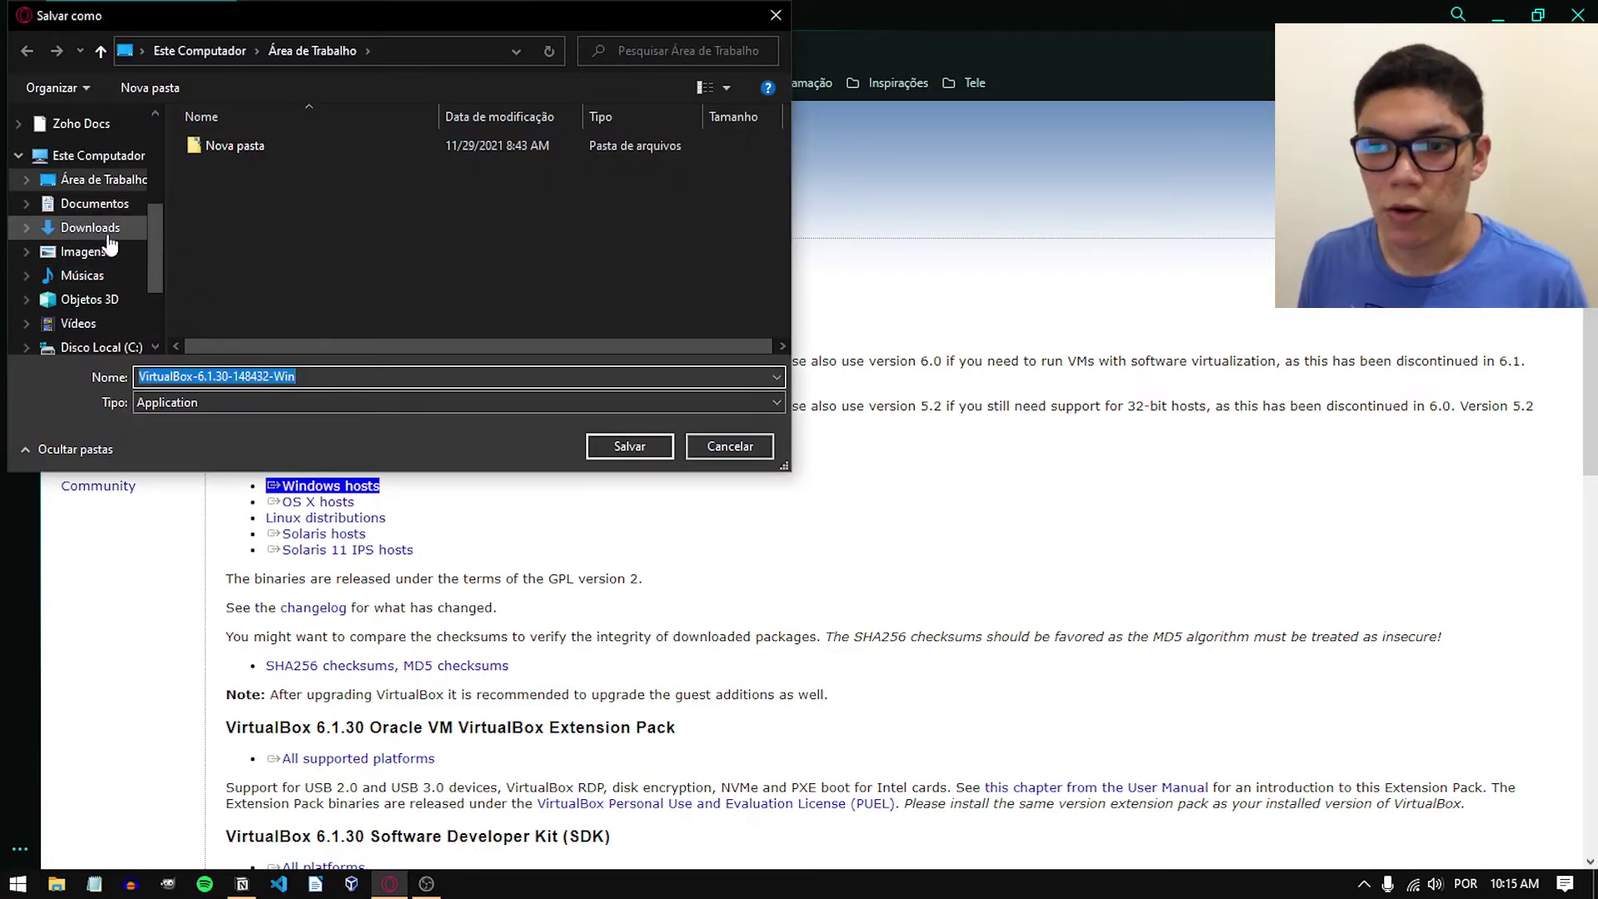
scroll(124, 267, "down", 2)
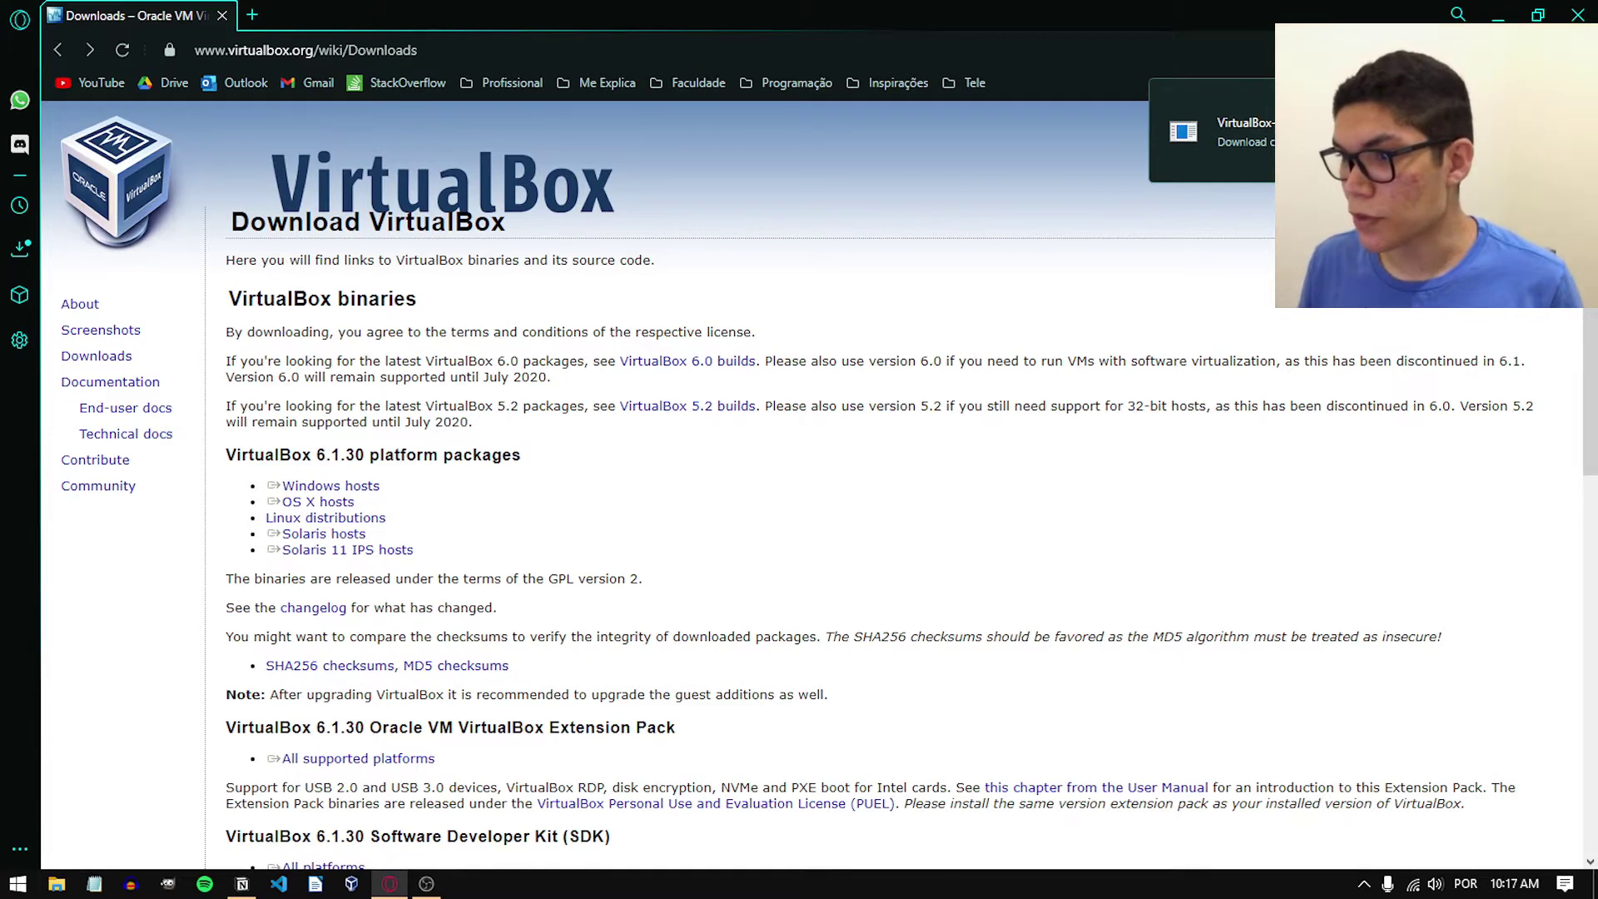
Step: Launch the downloaded VirtualBox installer from the desktop and proceed past the setup wizard's welcome page
scroll(1585, 858, "down", 1)
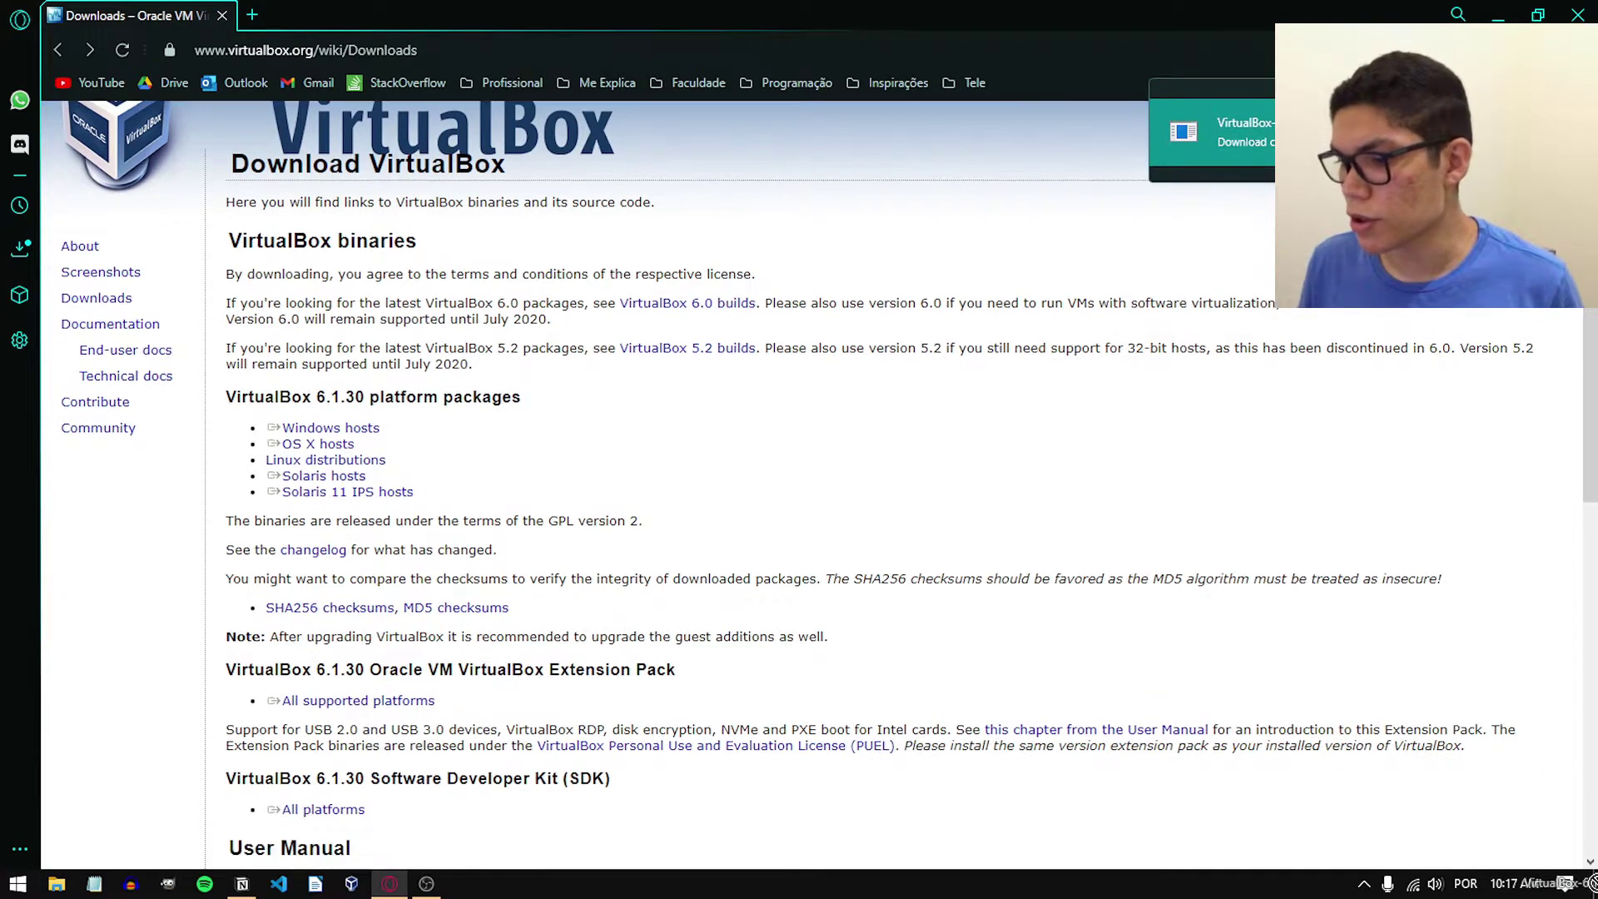
left_click(1591, 880)
left_click_drag(674, 292, 704, 329)
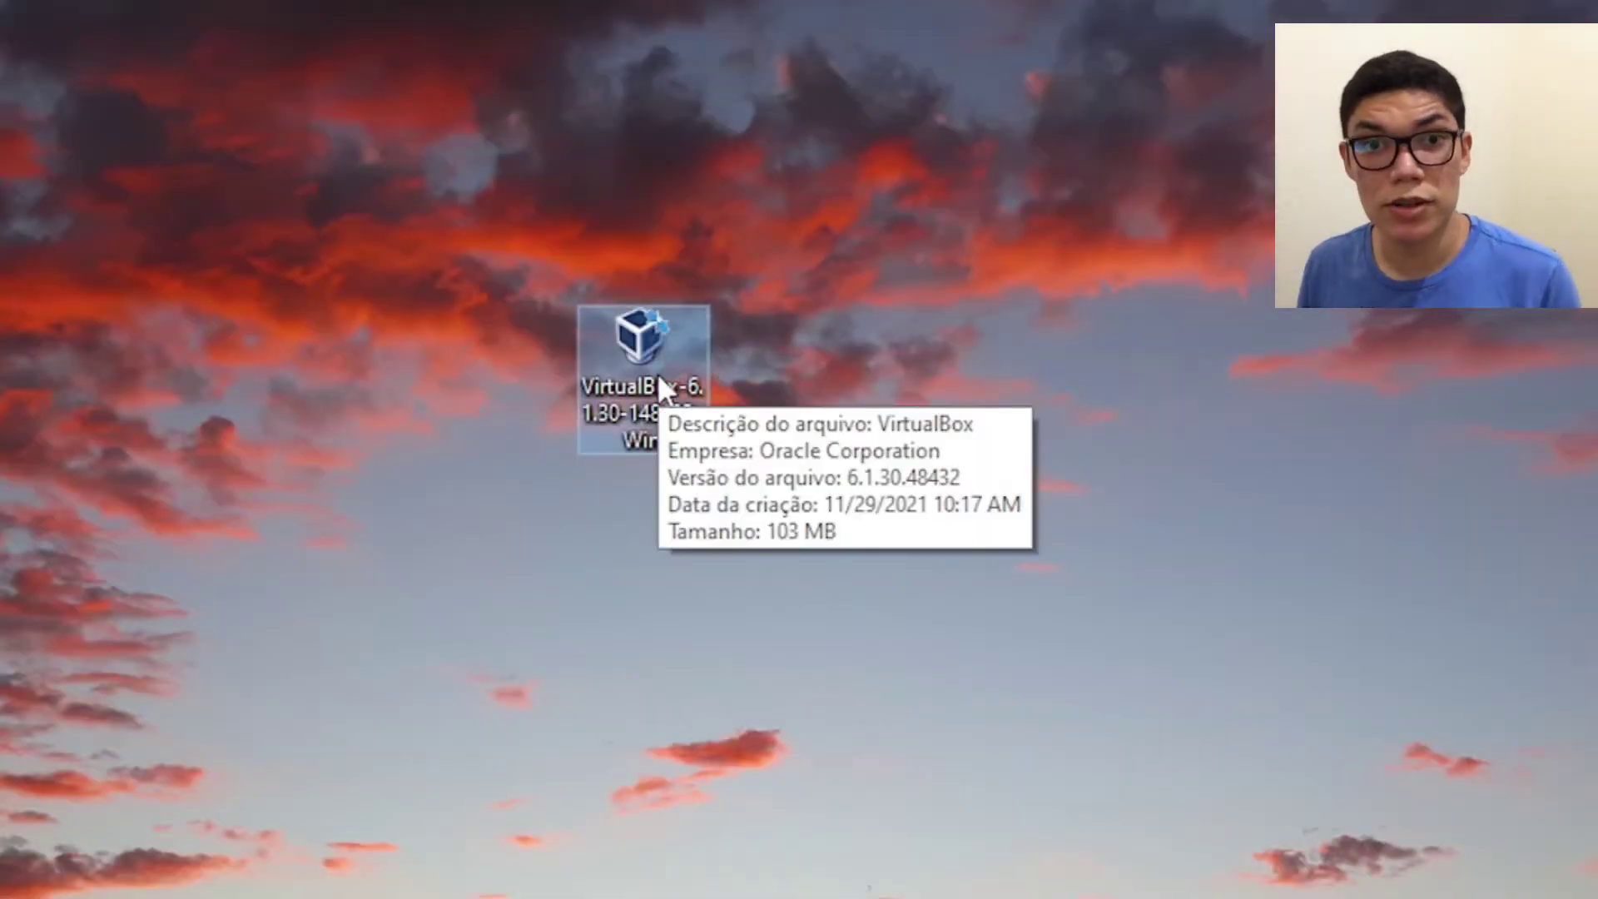
double_click(656, 393)
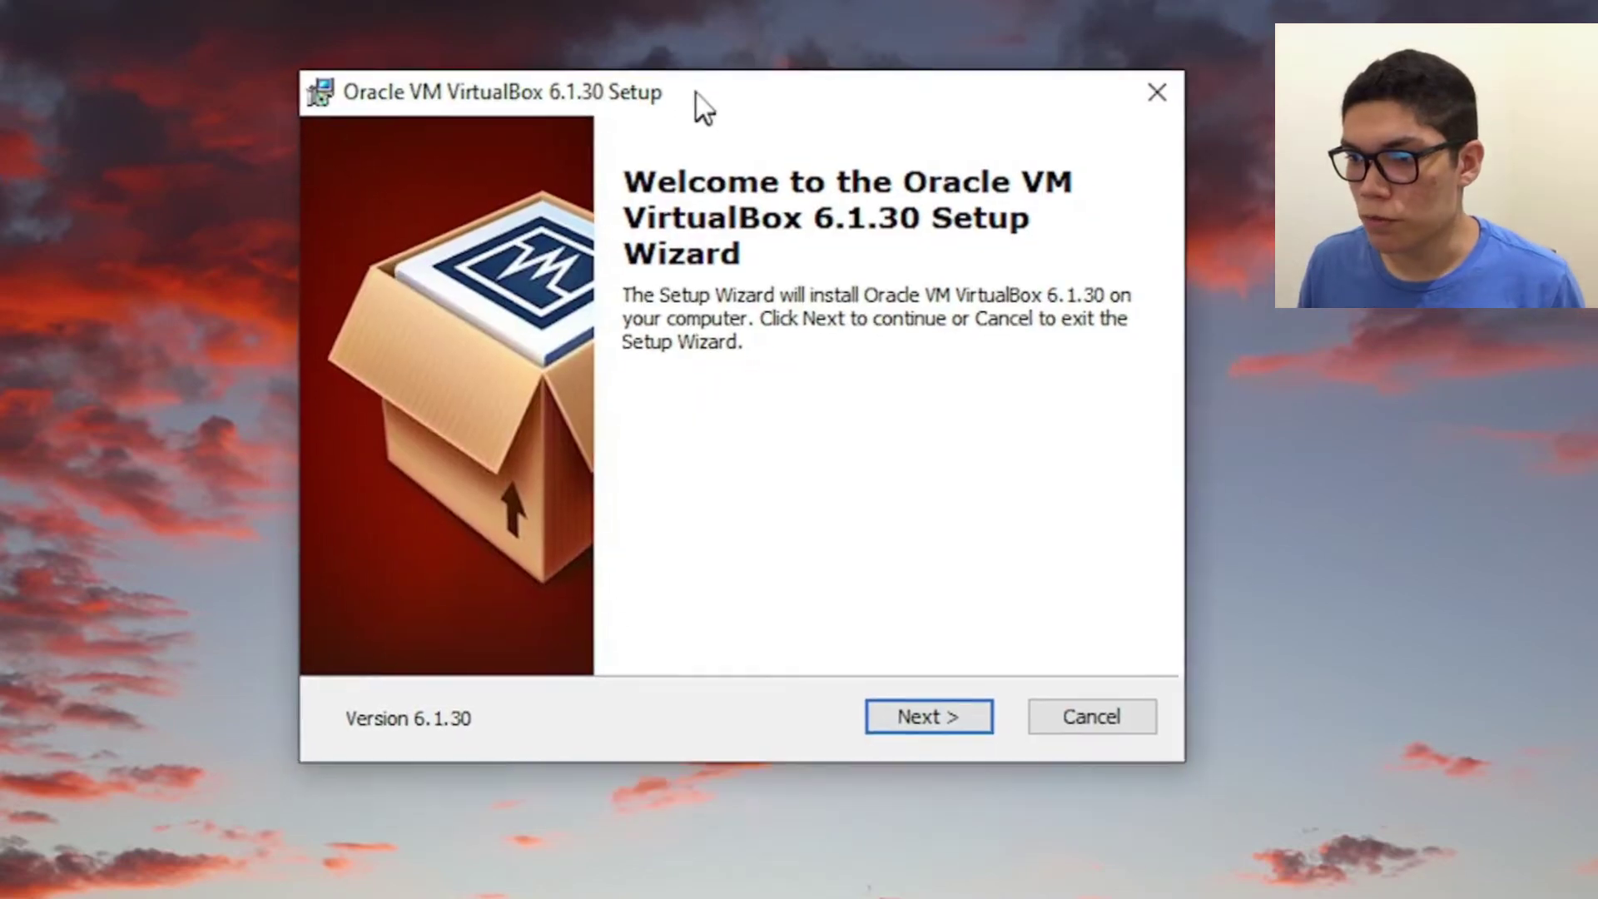
left_click_drag(703, 107, 735, 147)
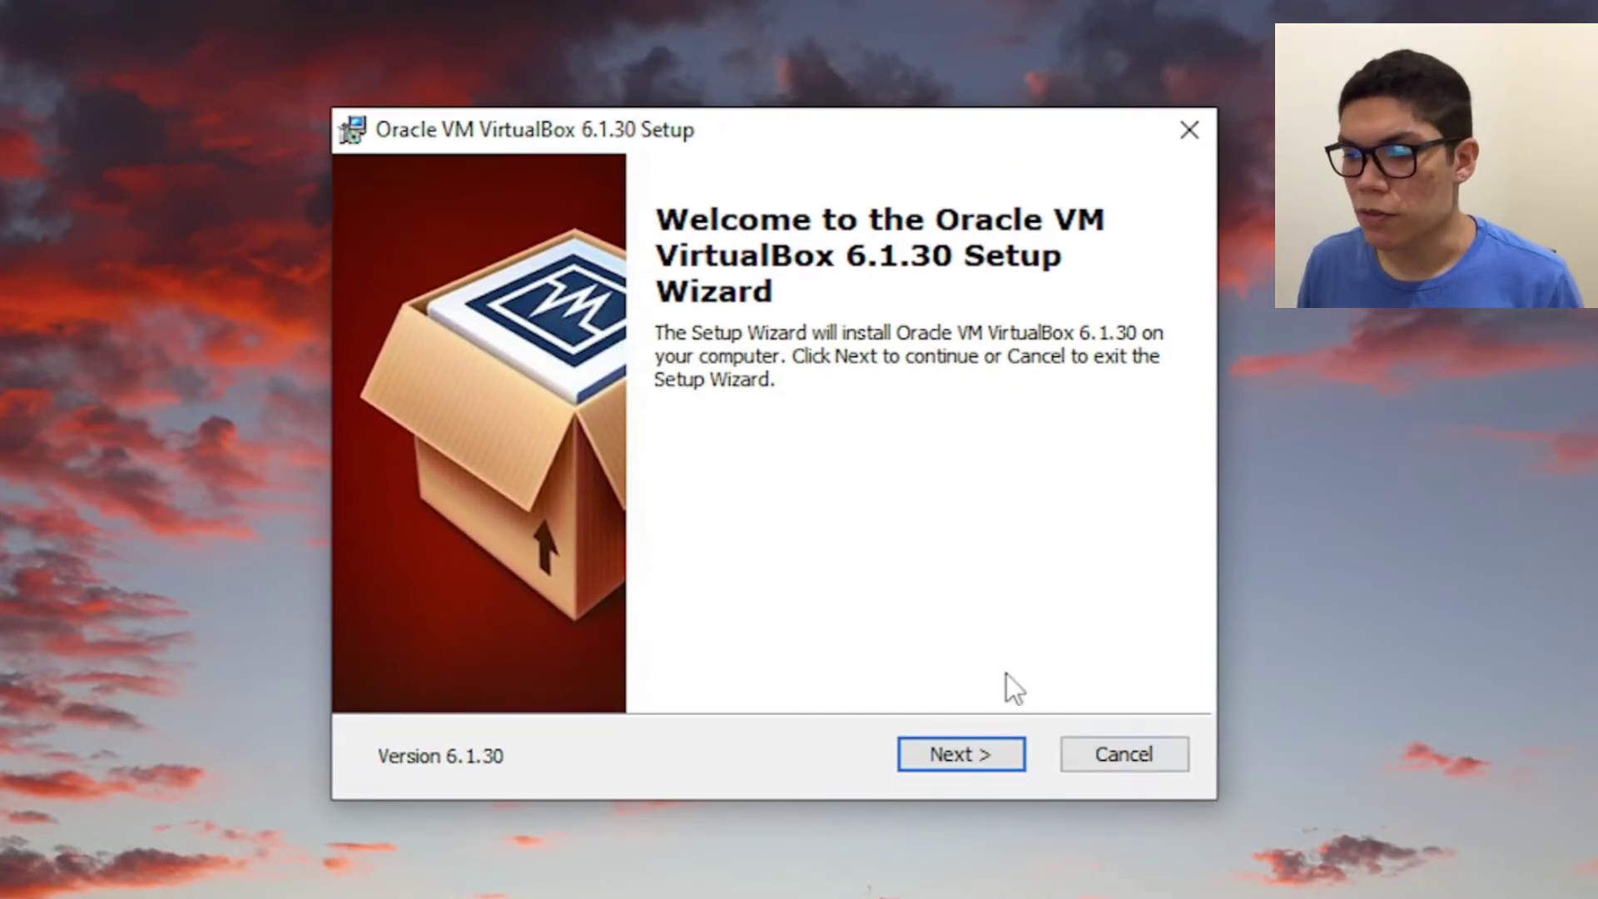
left_click(976, 757)
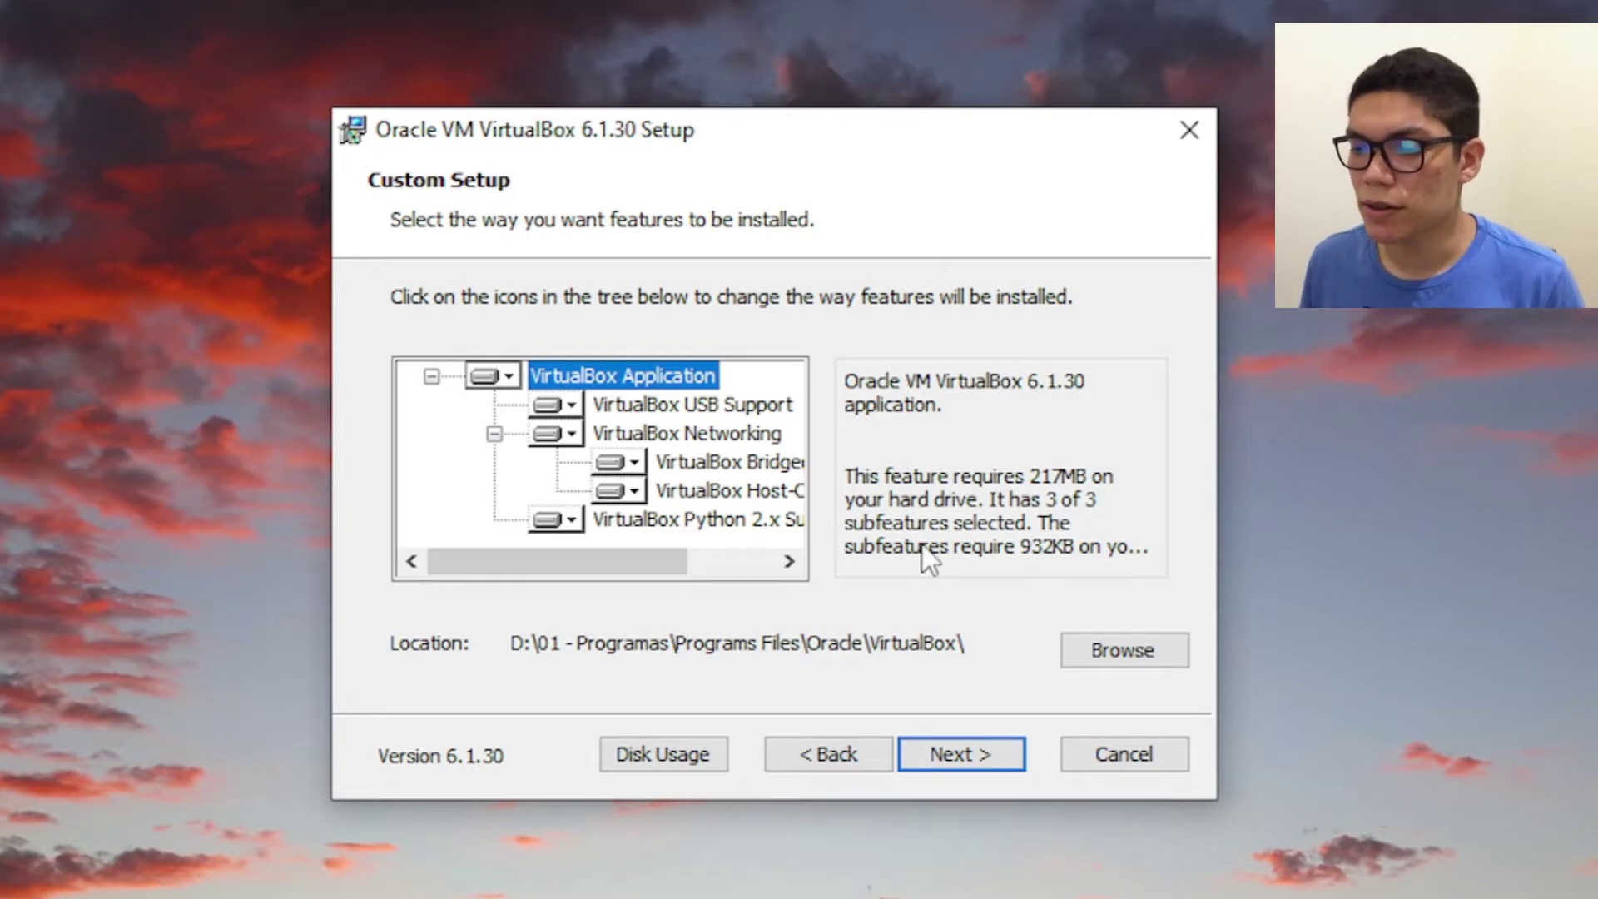
Step: Change the installation destination to the folder D:\01 - Programas\VirtualBox\
left_click(1107, 657)
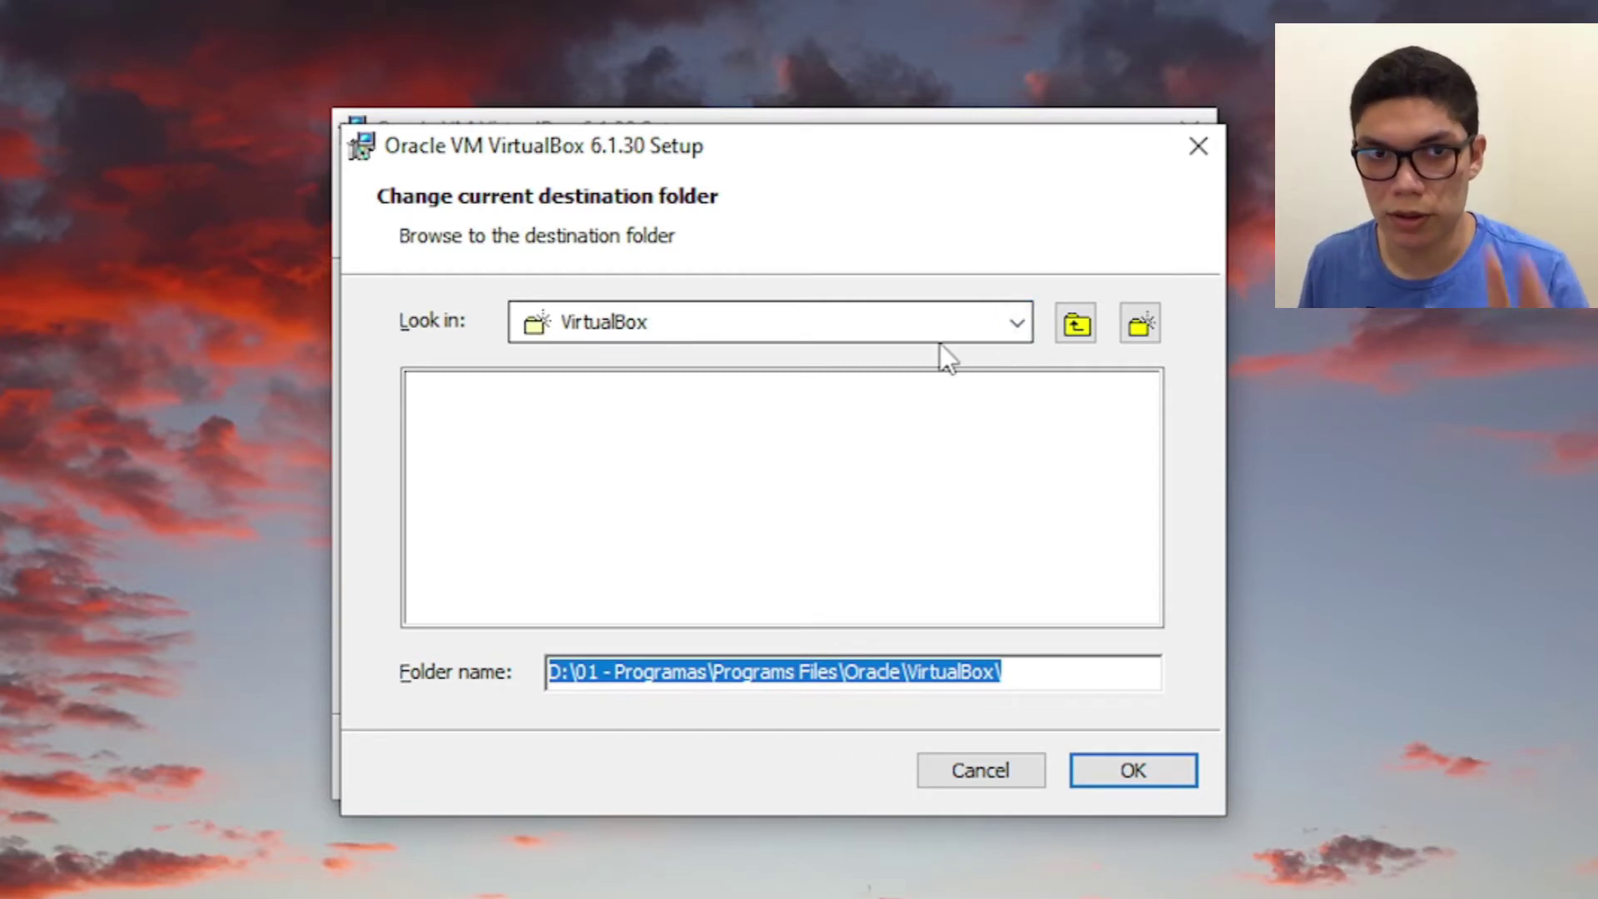
left_click(1013, 329)
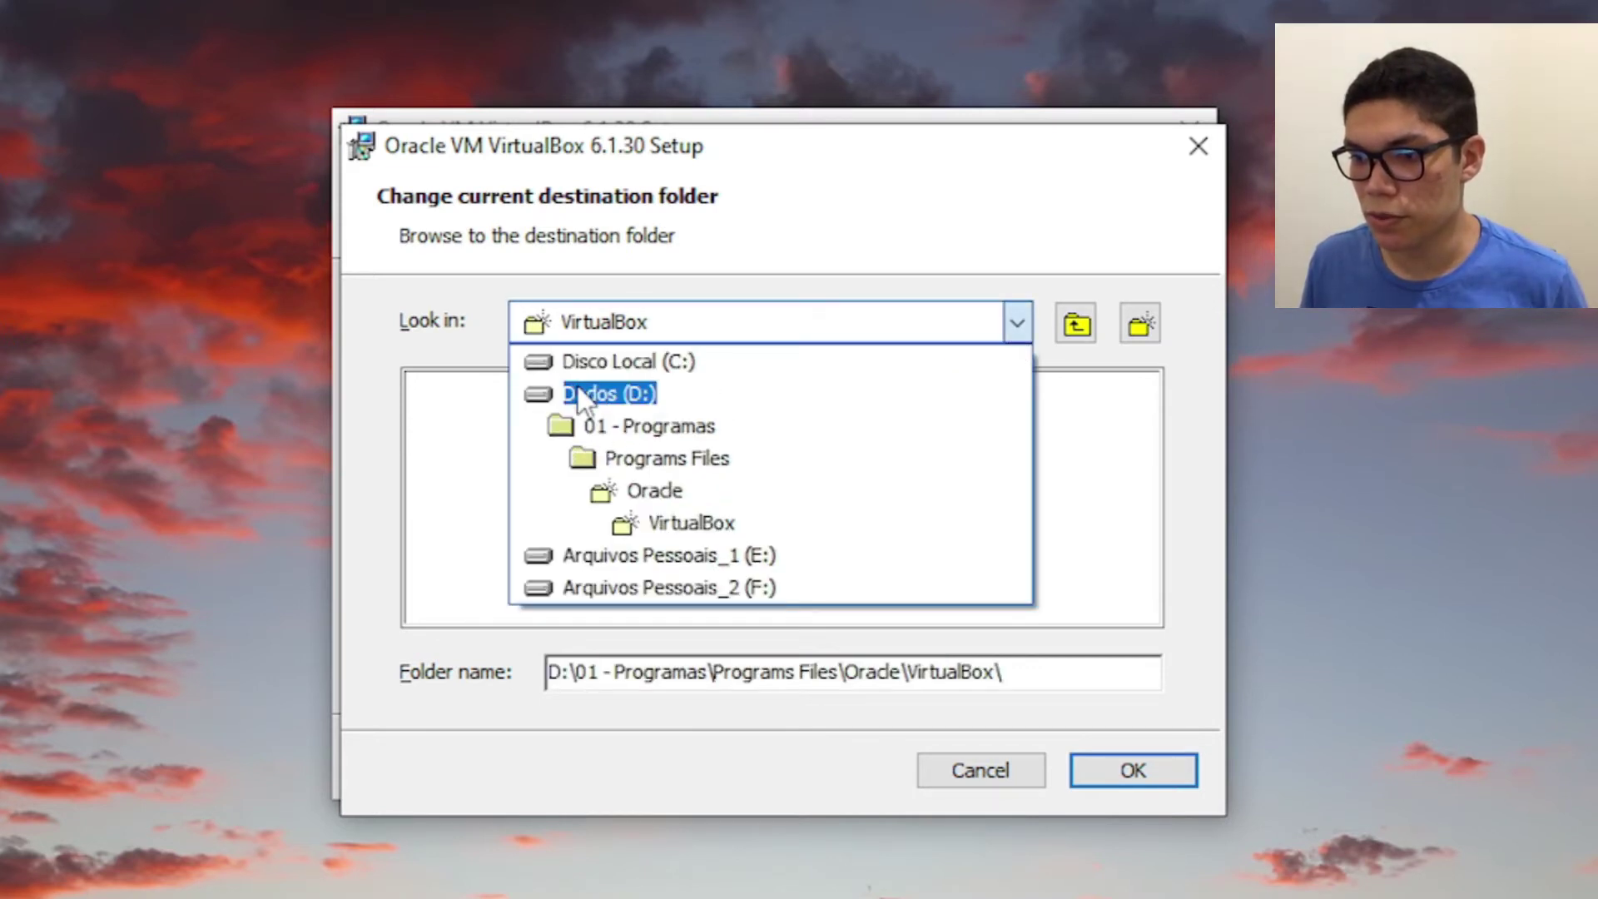
left_click(613, 429)
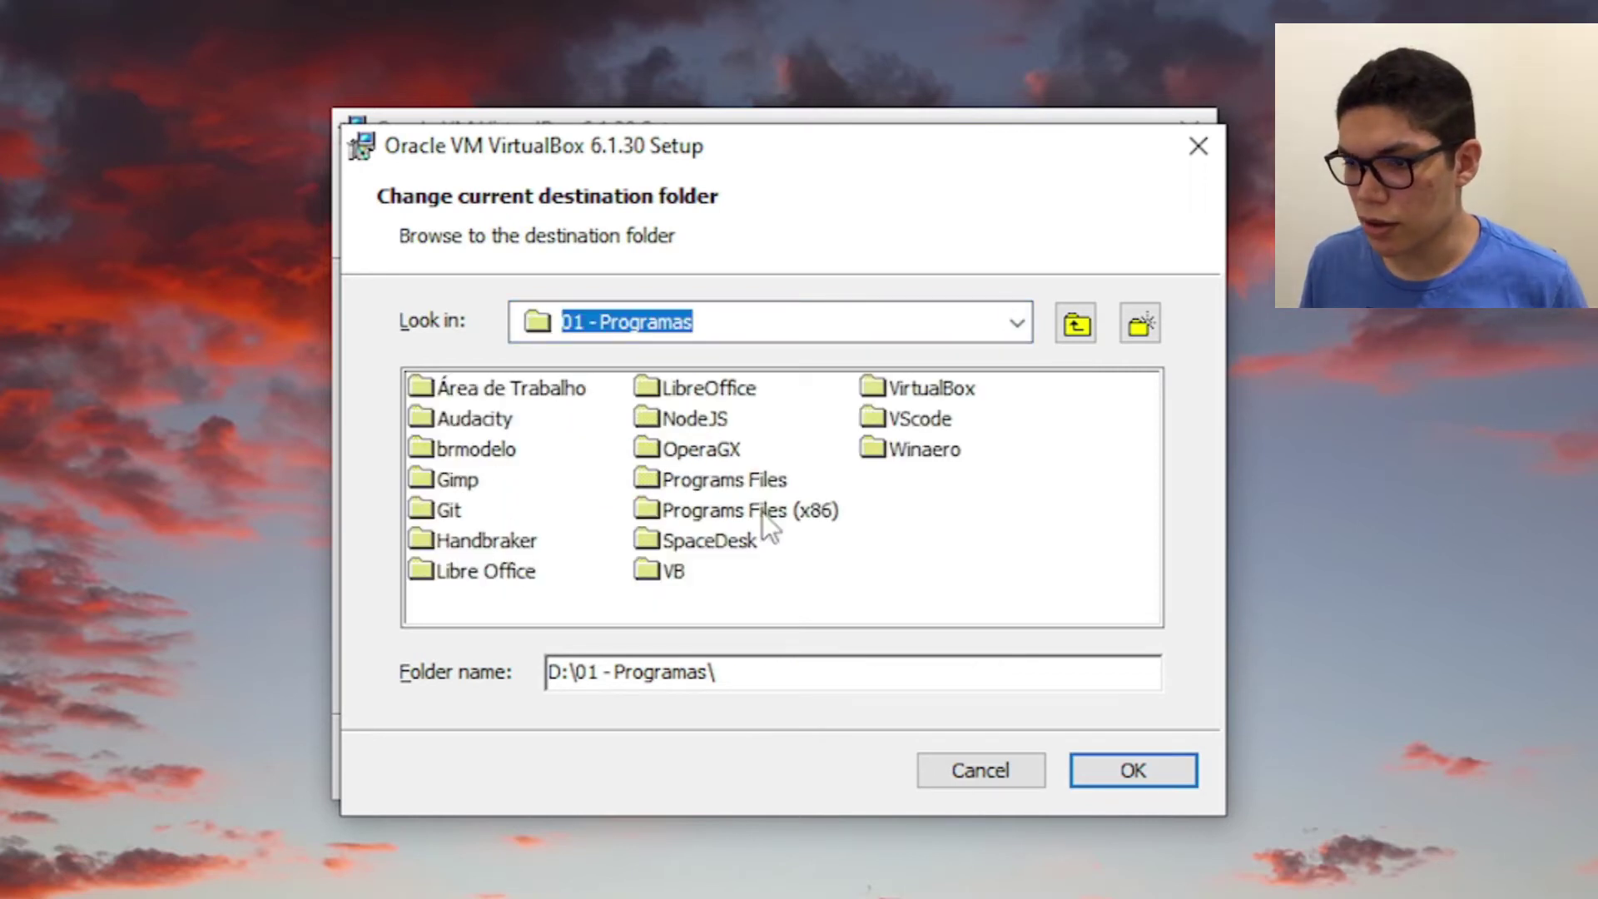
left_click(915, 392)
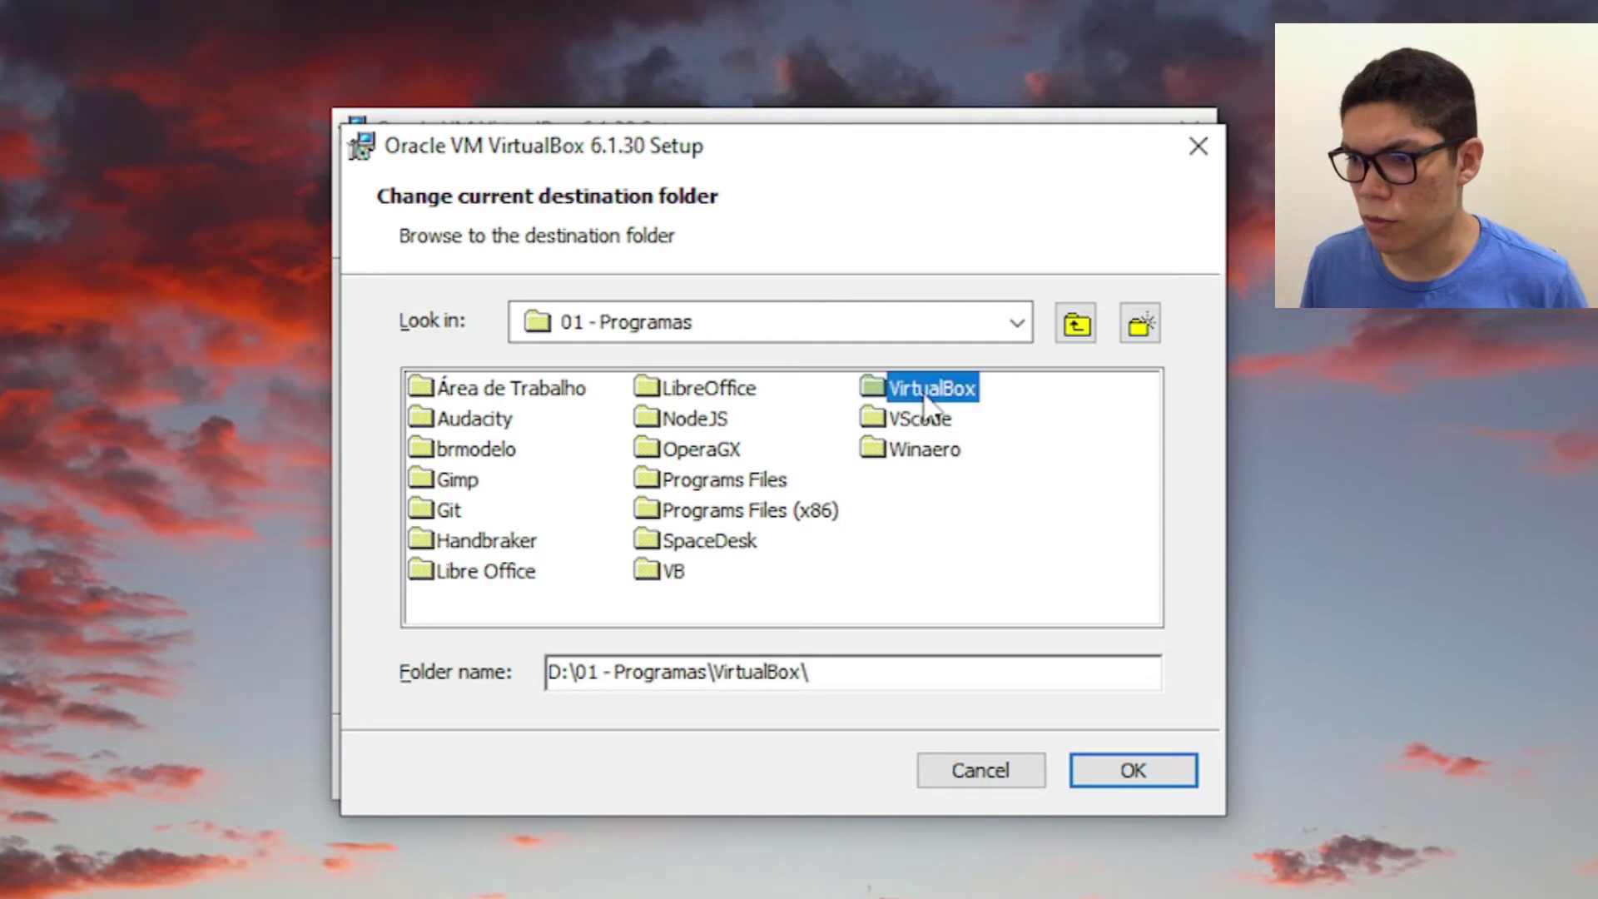
left_click(1156, 771)
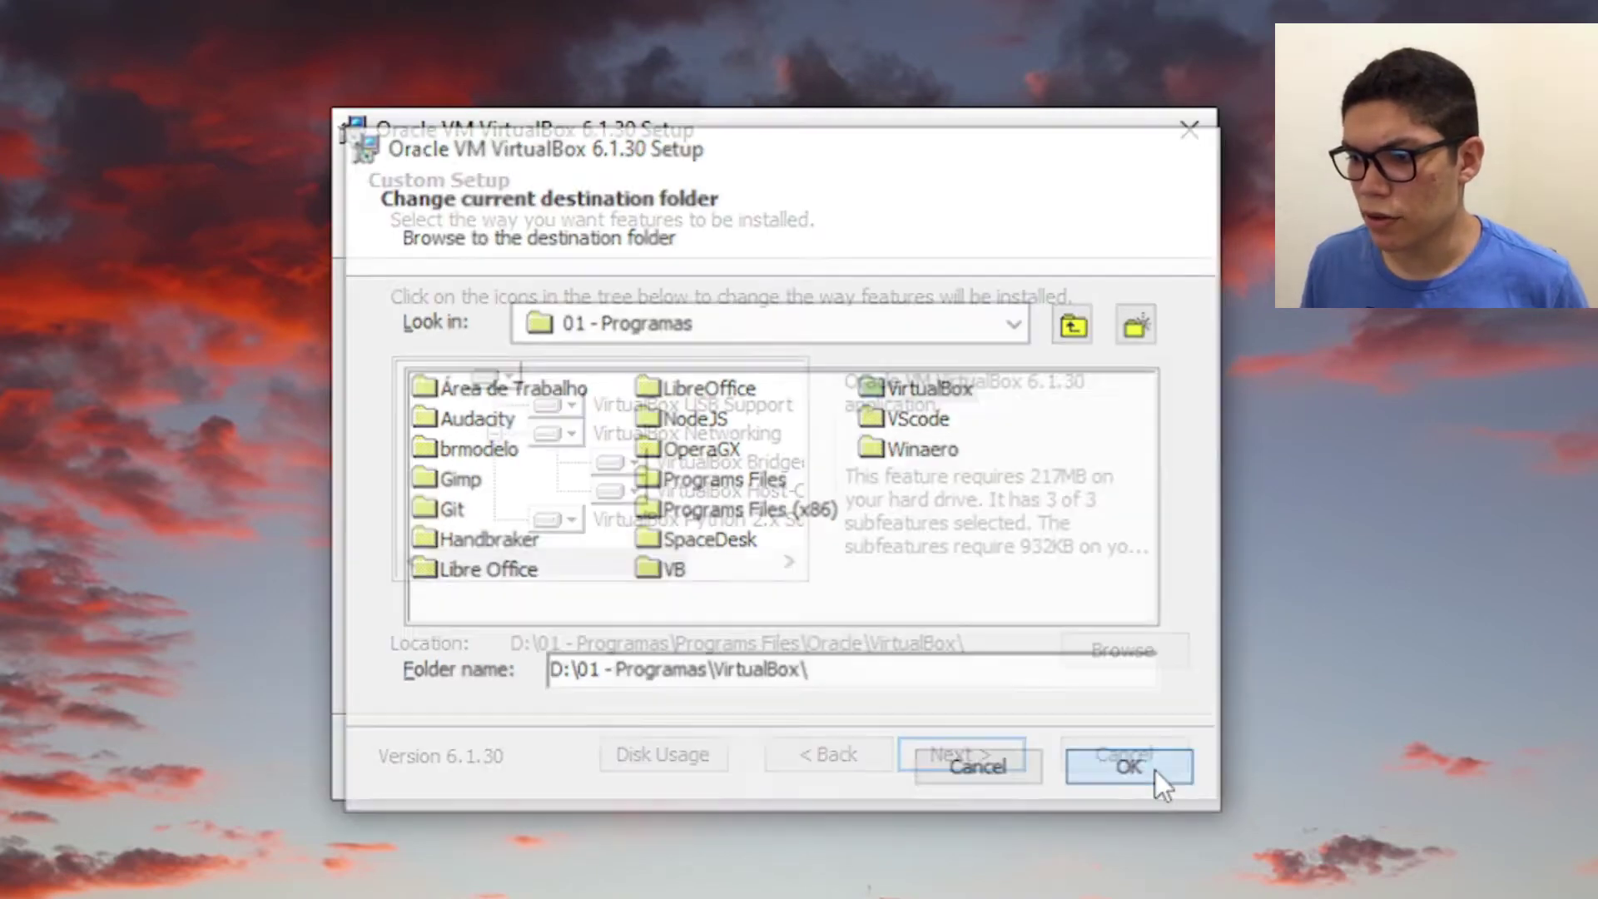
Step: Install VirtualBox with all shortcut and file association options enabled, without starting it at the end, and move the installer to the recycle bin
left_click(960, 757)
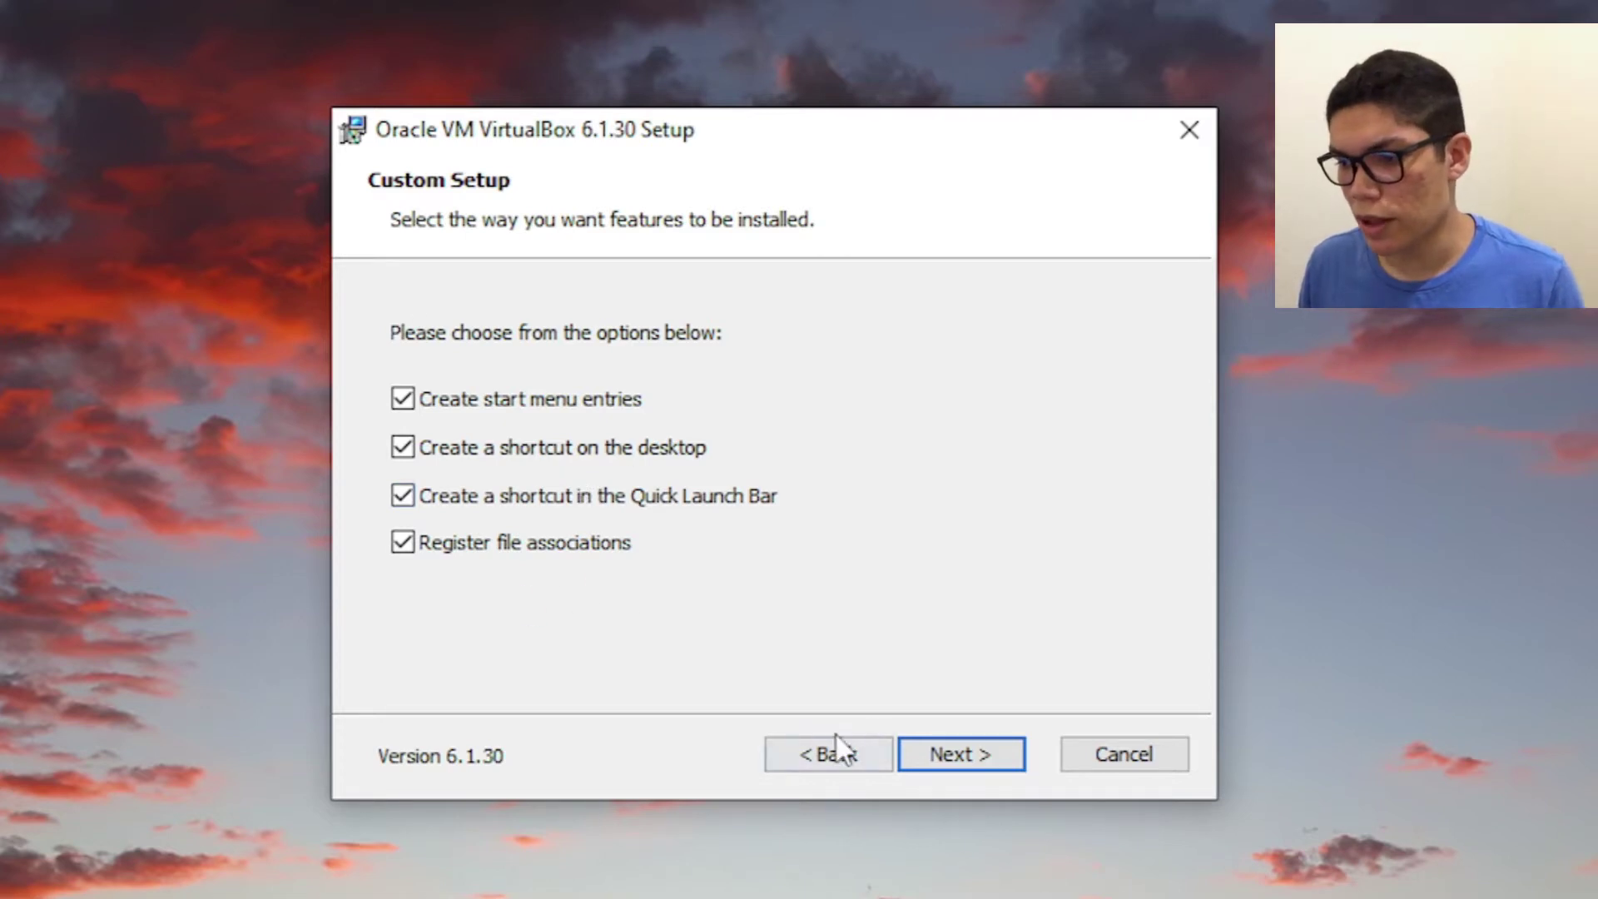
left_click(963, 758)
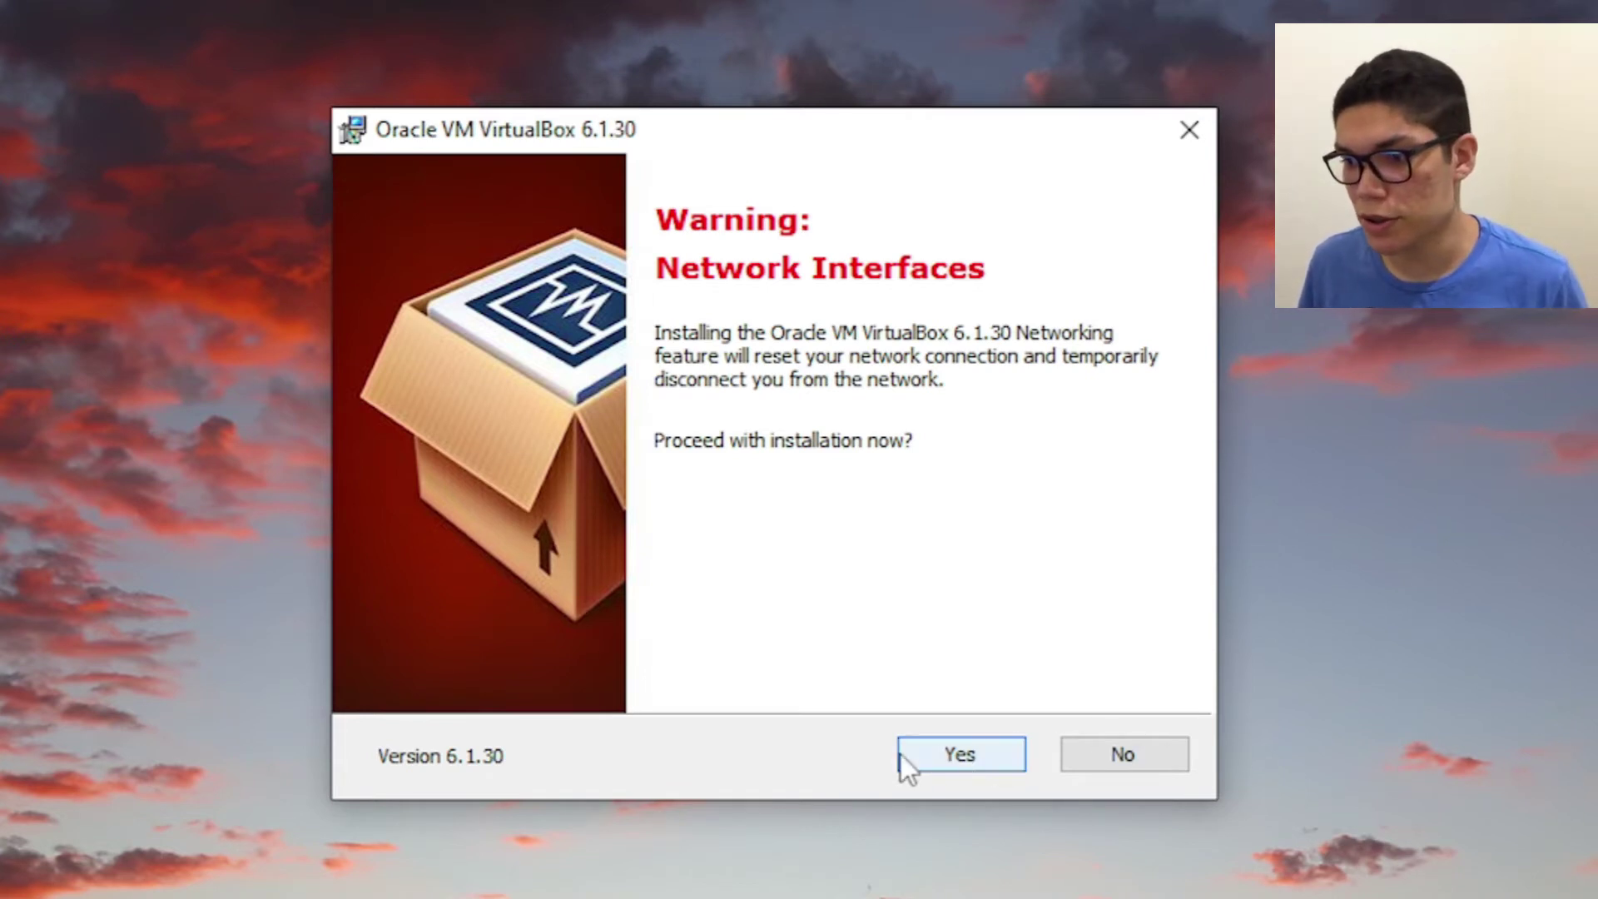
left_click(958, 754)
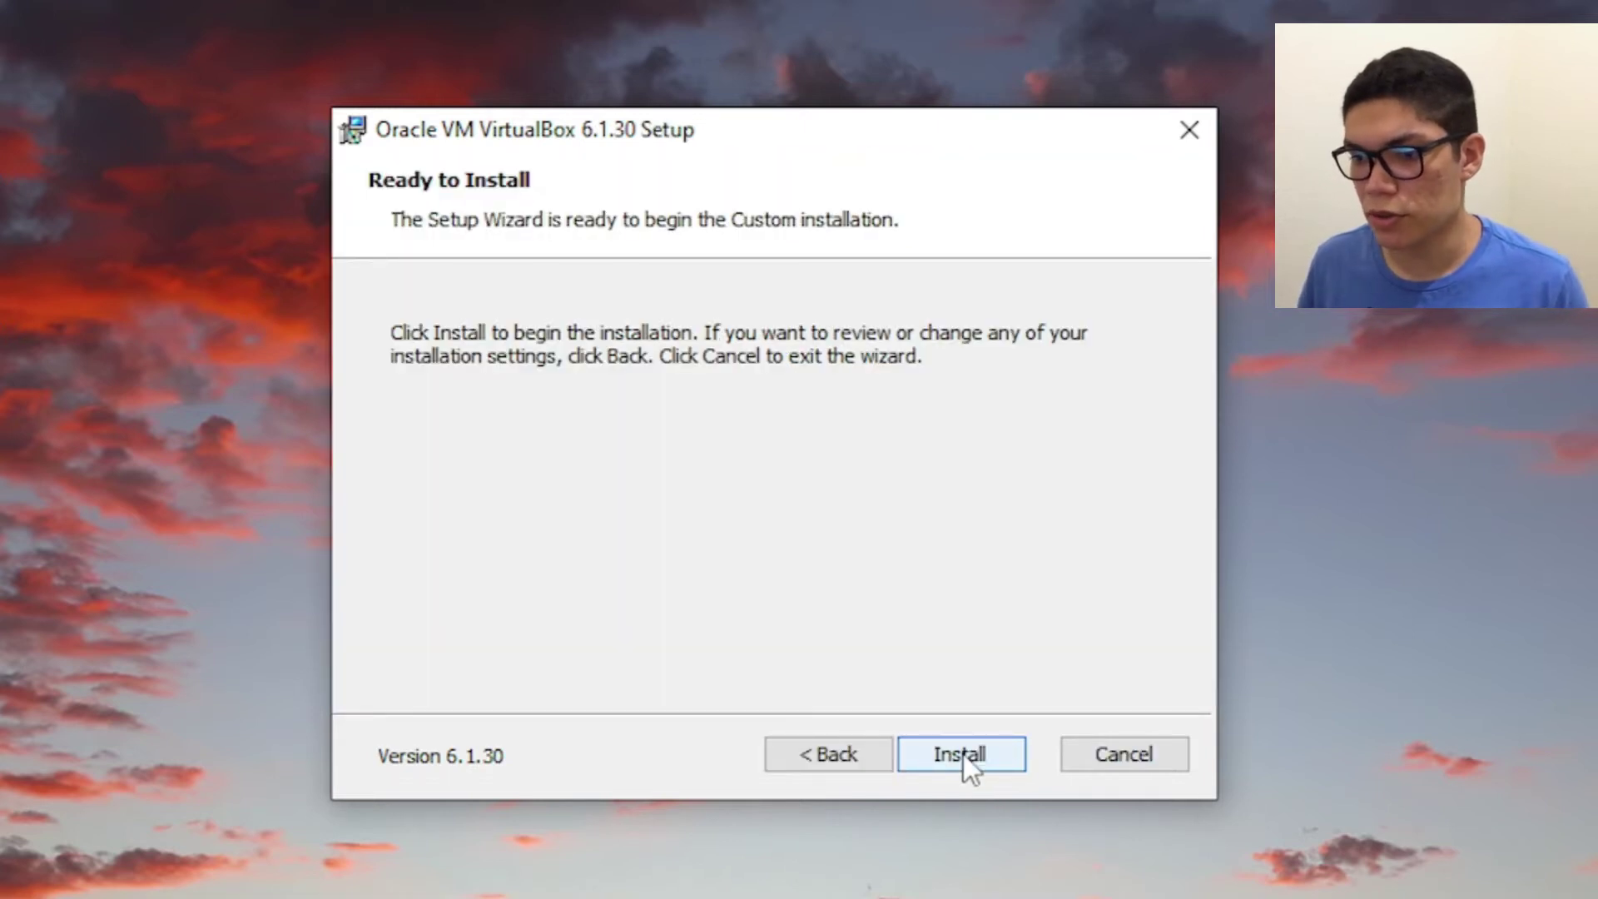
left_click(962, 754)
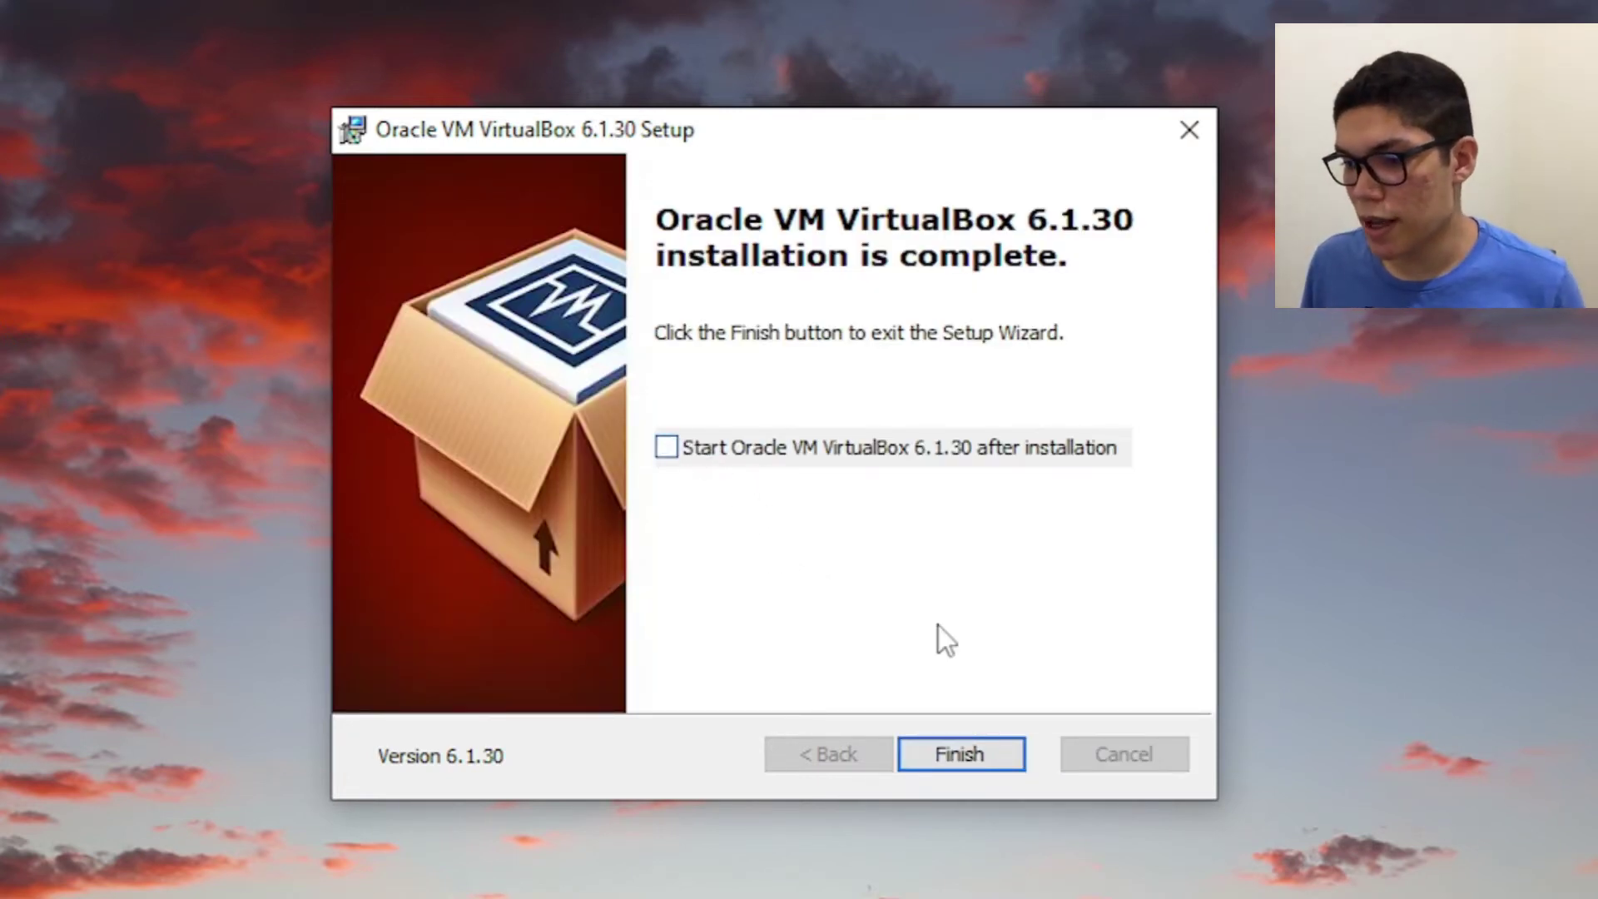
left_click(960, 766)
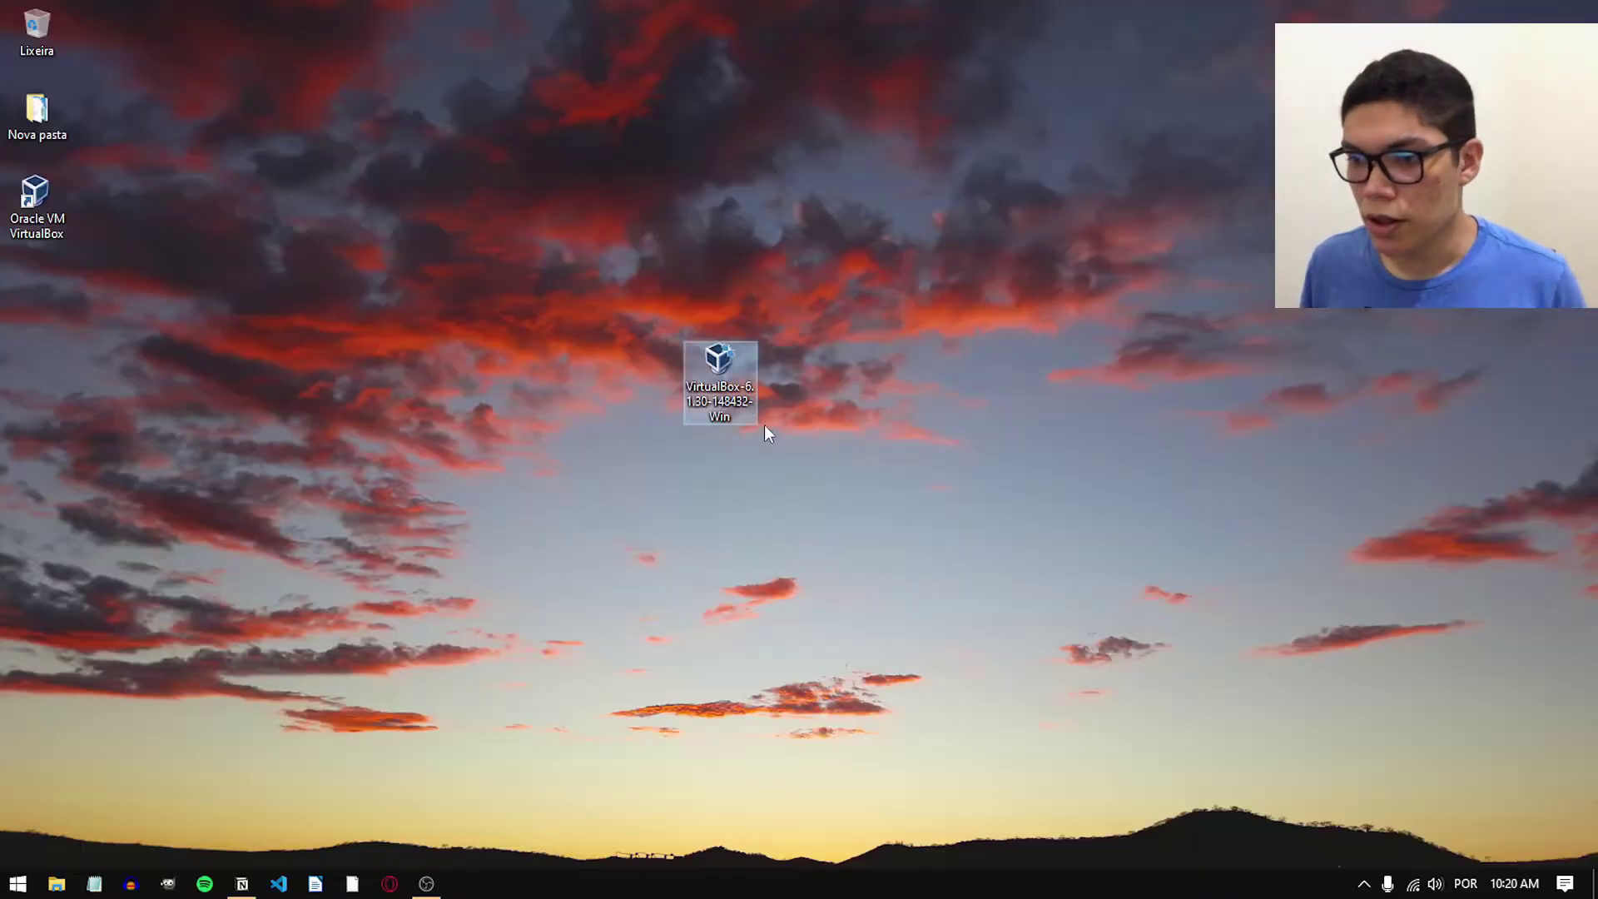
left_click_drag(723, 390, 37, 37)
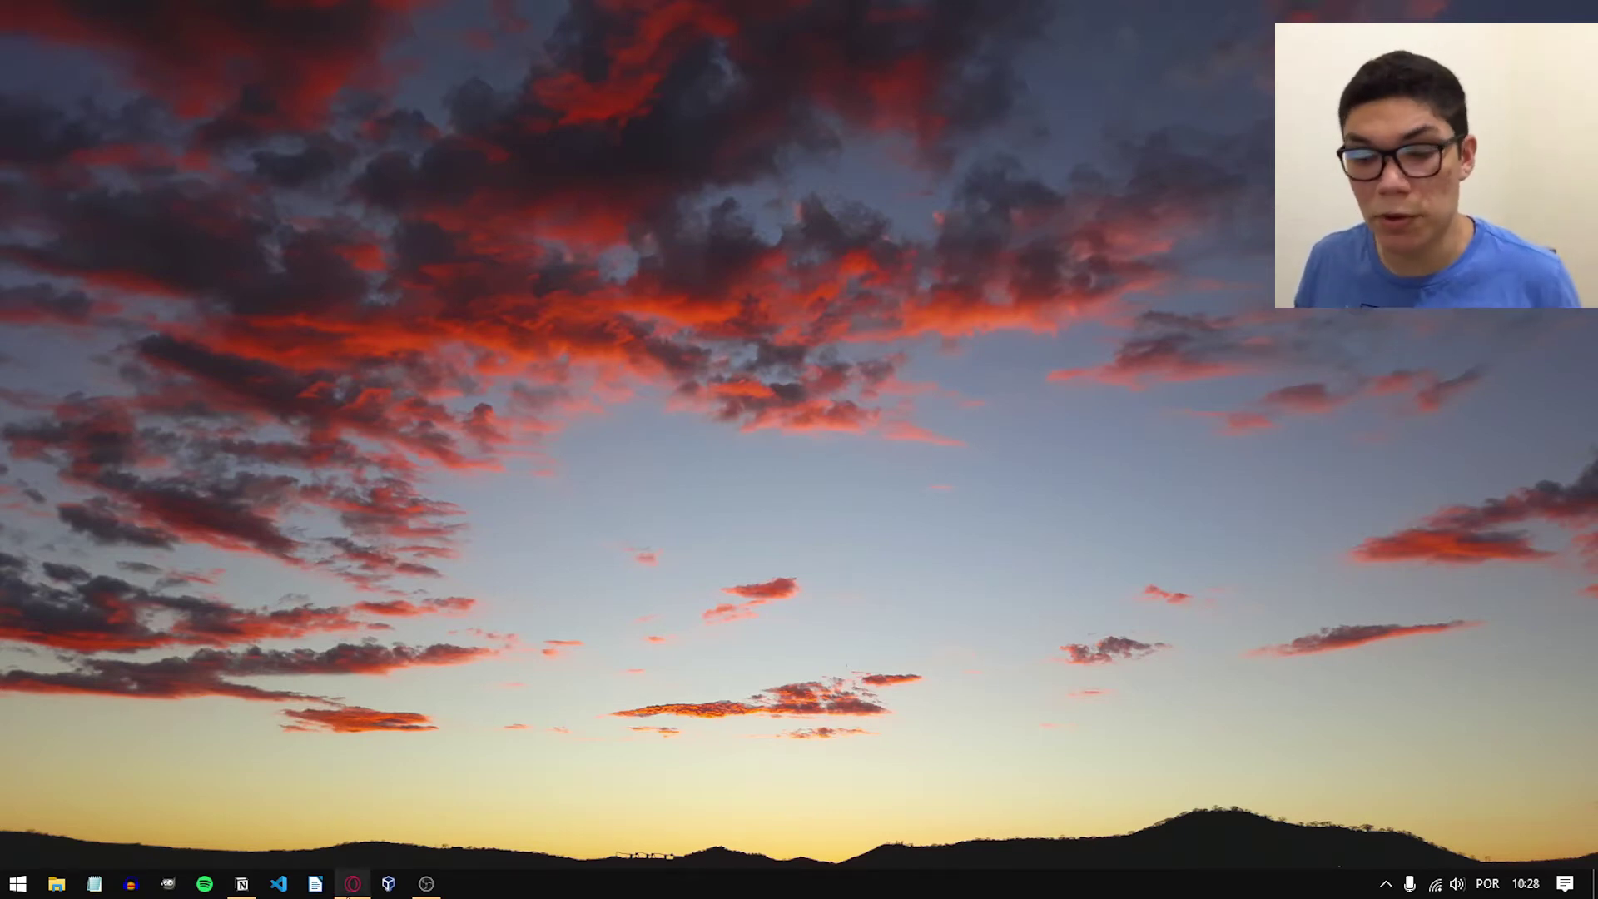
Step: Switch to the Opera browser and open the official Lubuntu downloads page from the search results in a new tab
left_click(350, 881)
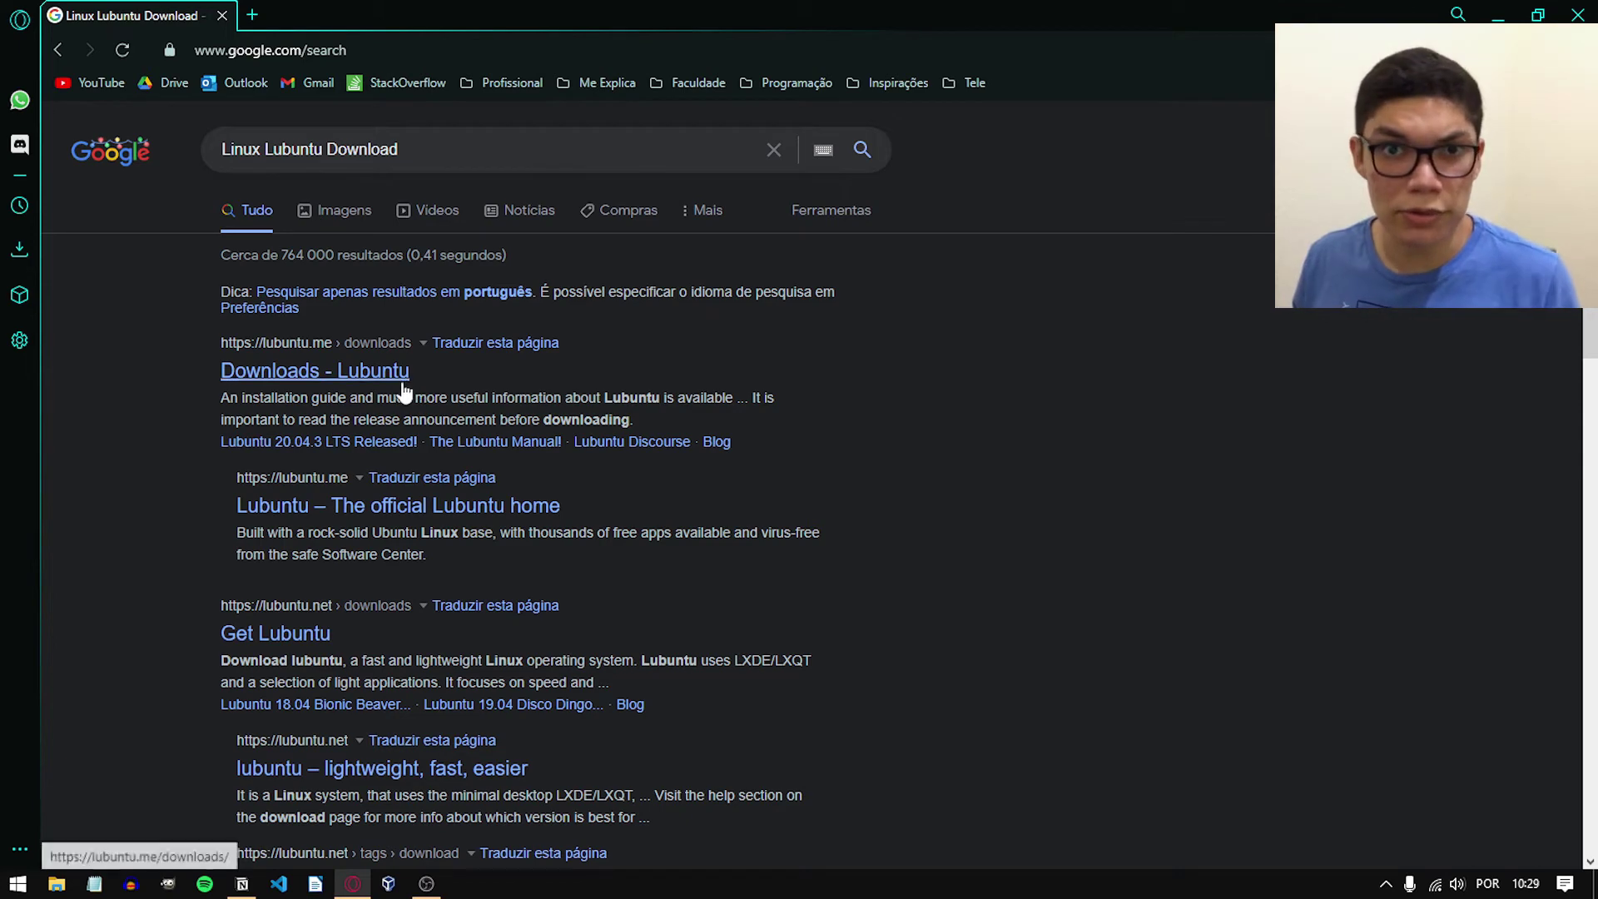
middle_click(319, 375)
left_click(287, 17)
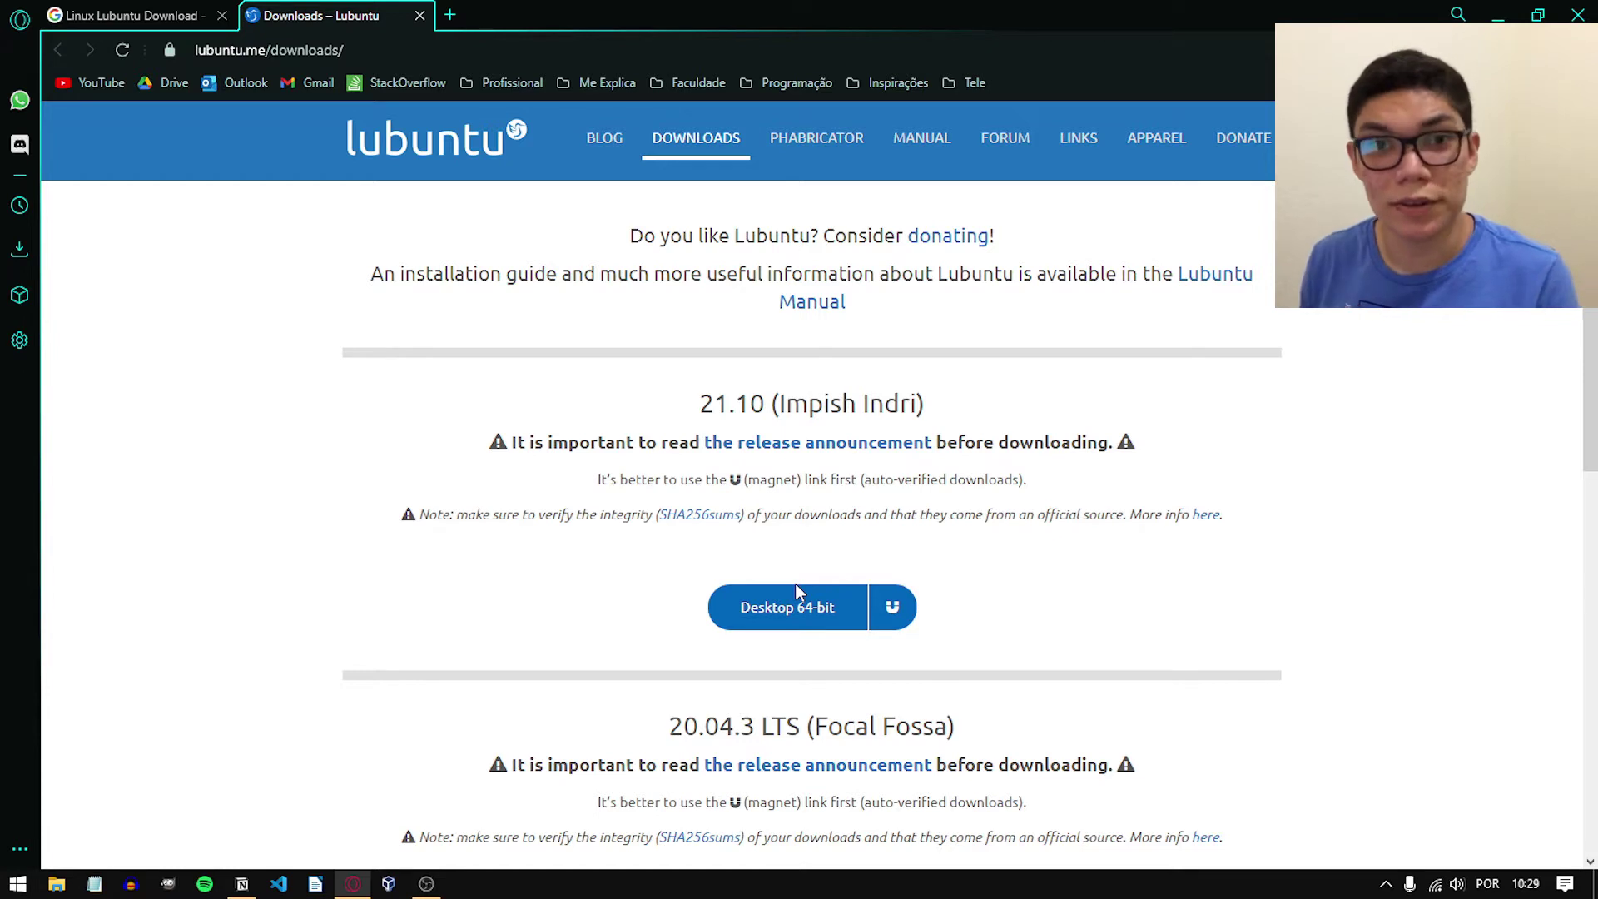
Step: Start a new virtual machine in VirtualBox named "Linux Lu", stored in D:\09 - Máquina Virtual\Linux\Lubunto
left_click(389, 887)
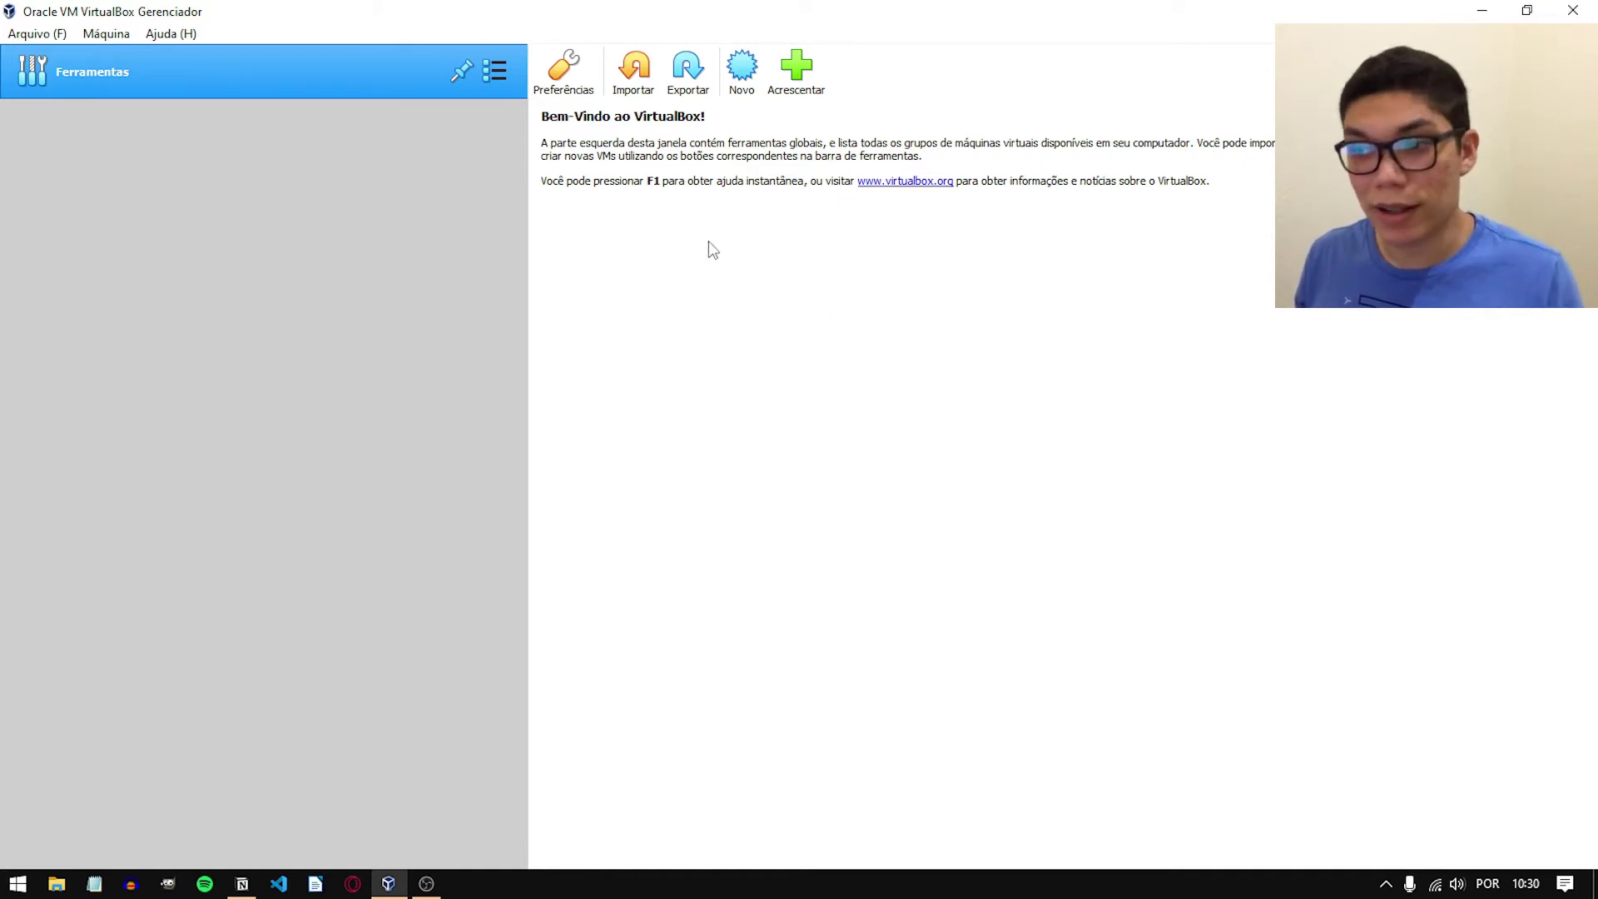
left_click(740, 83)
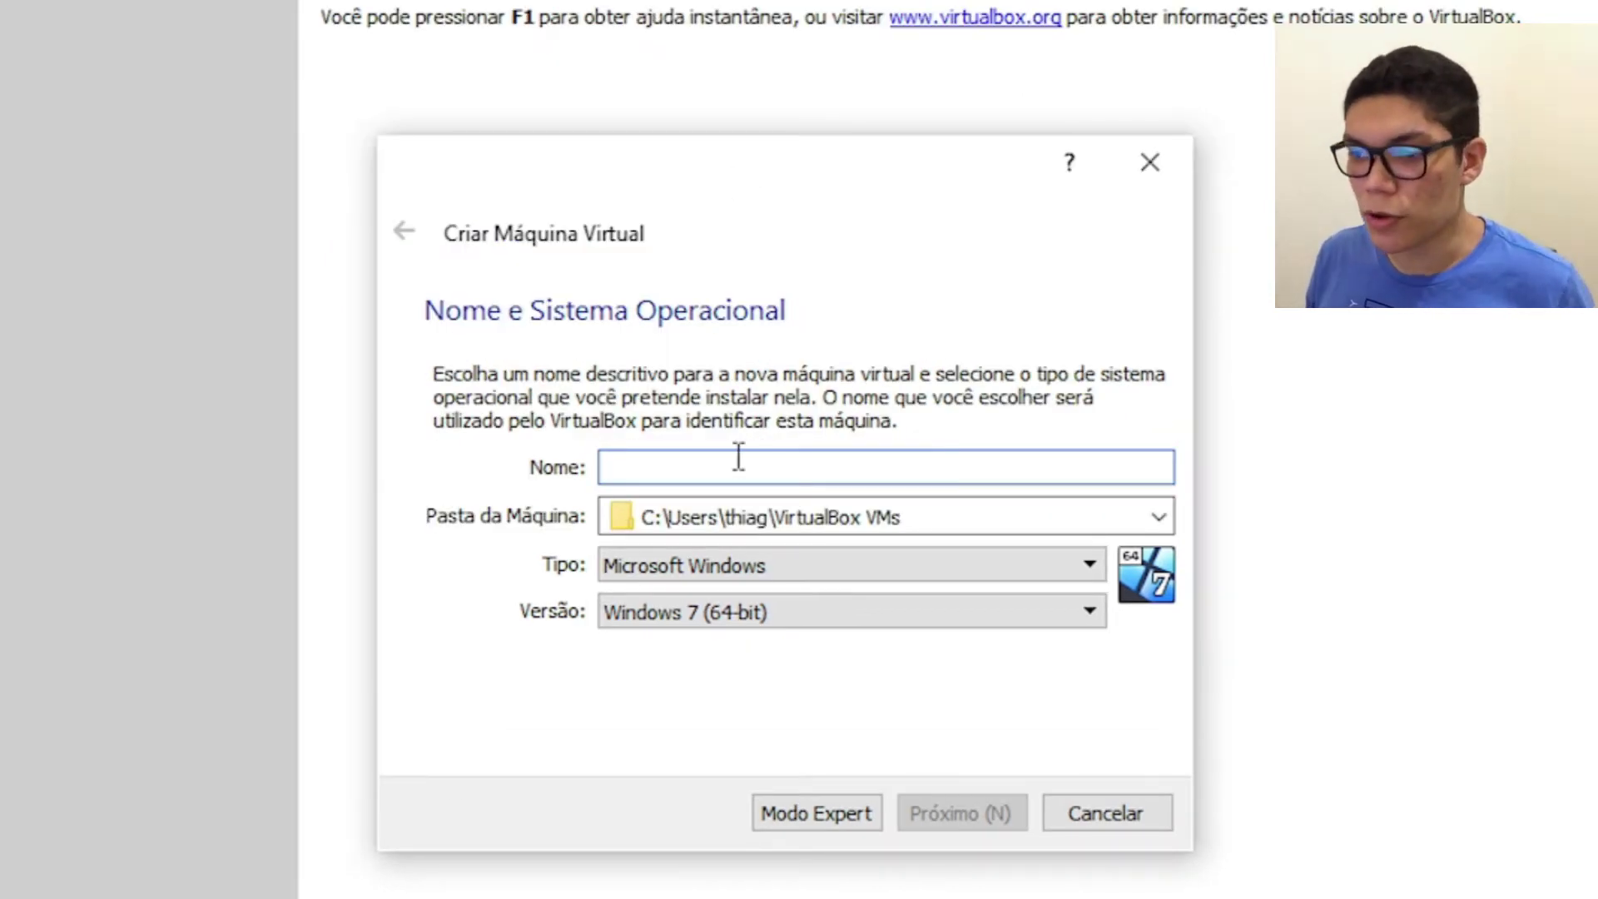
type("Linu")
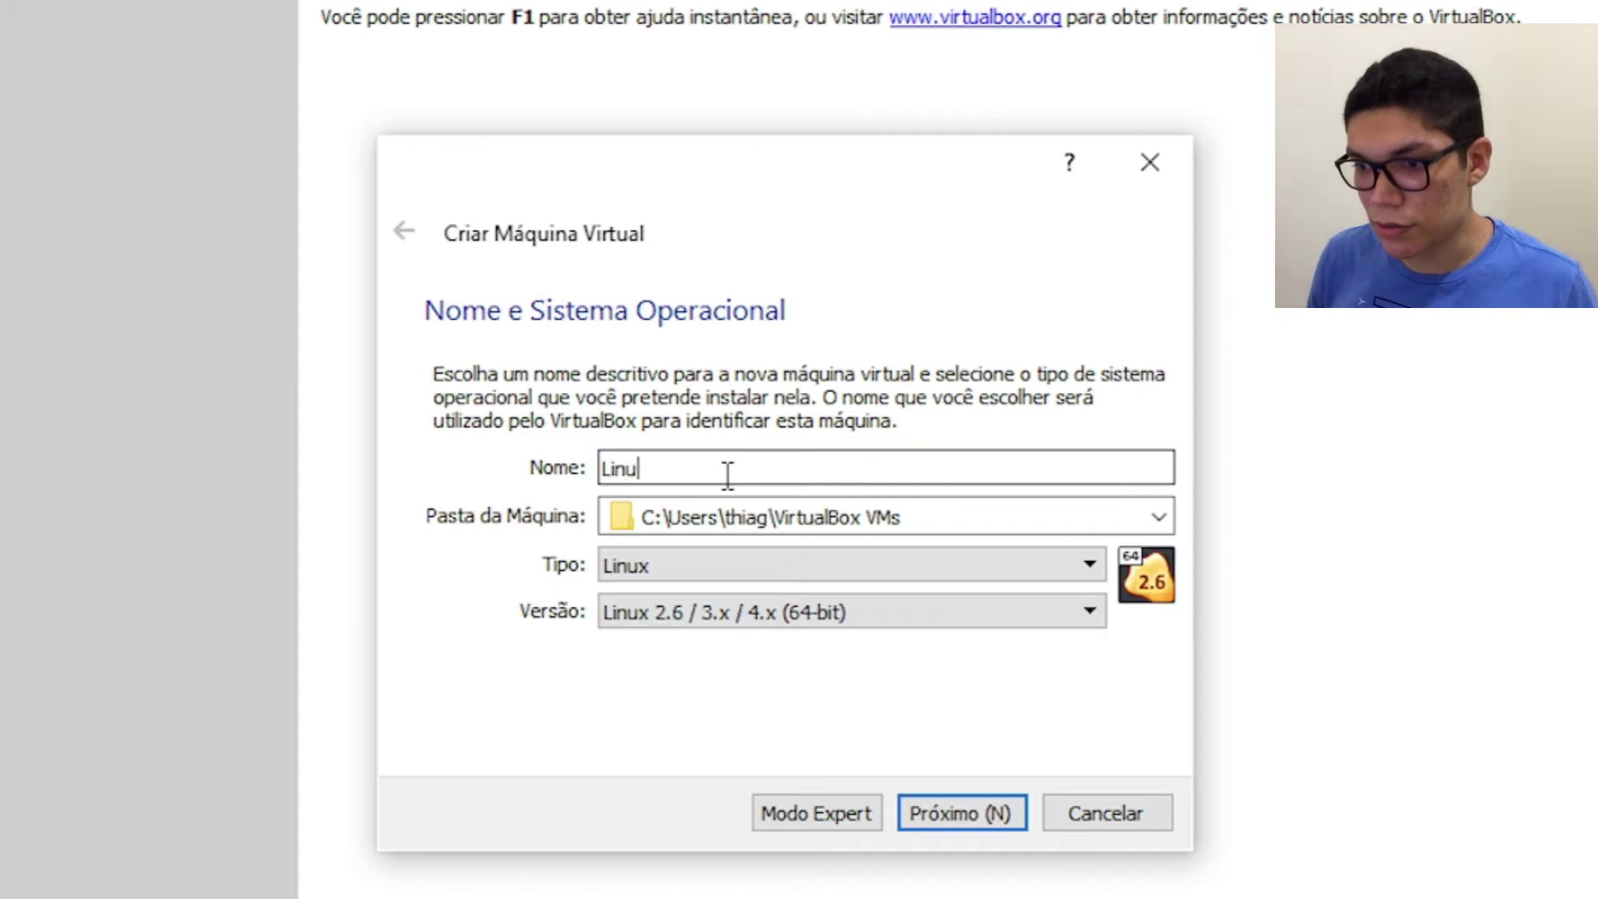
type("x Lunt")
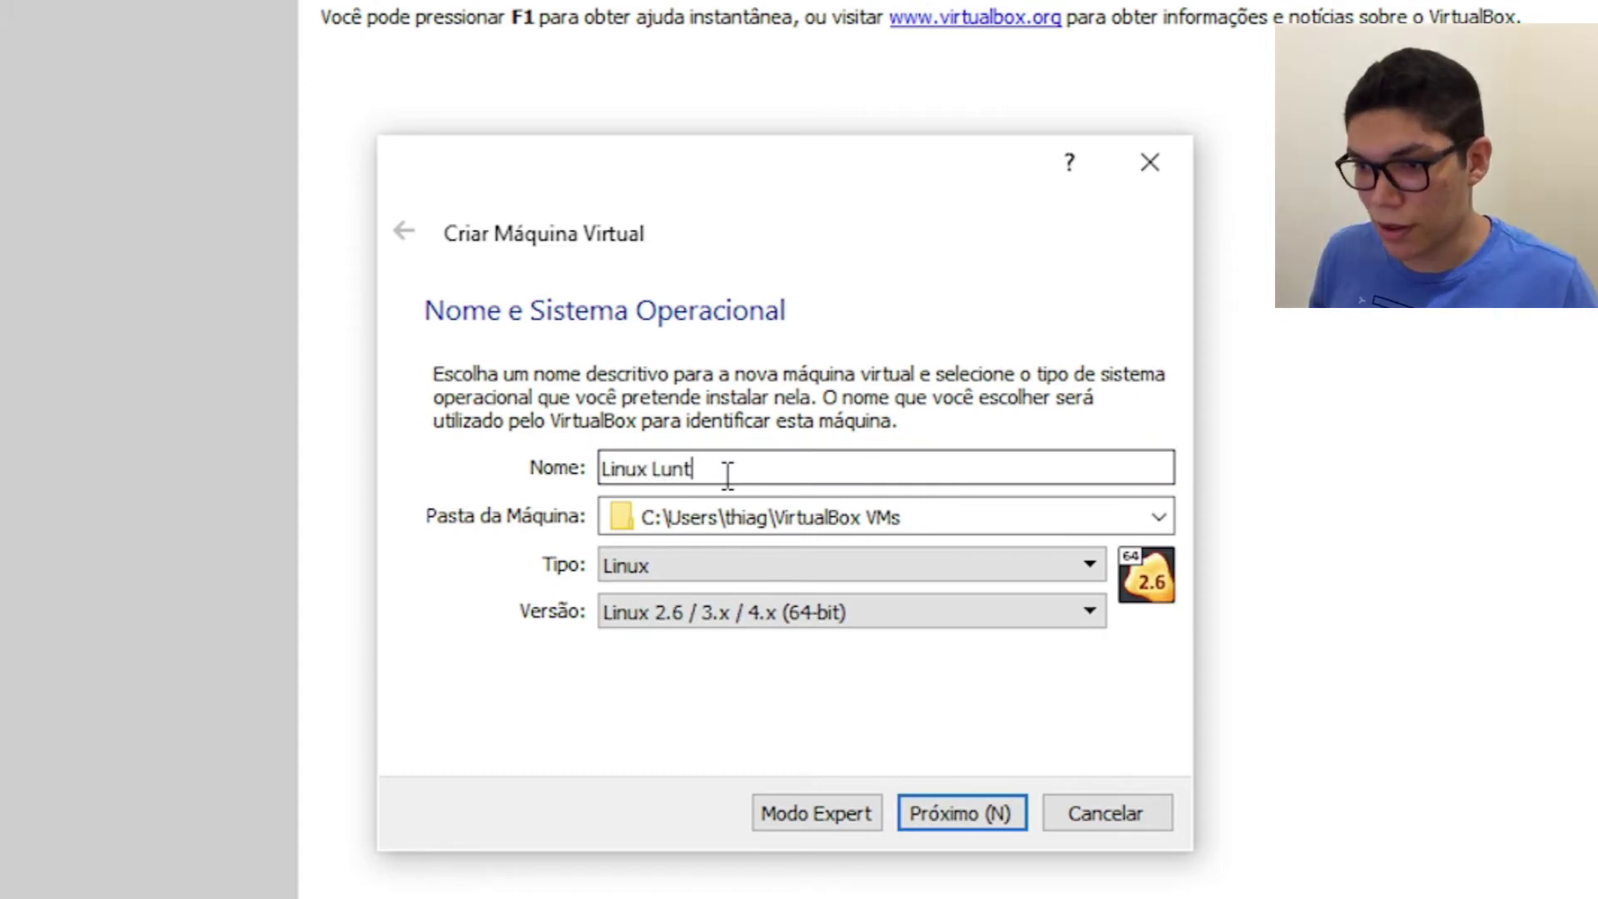
key("BackSpace")
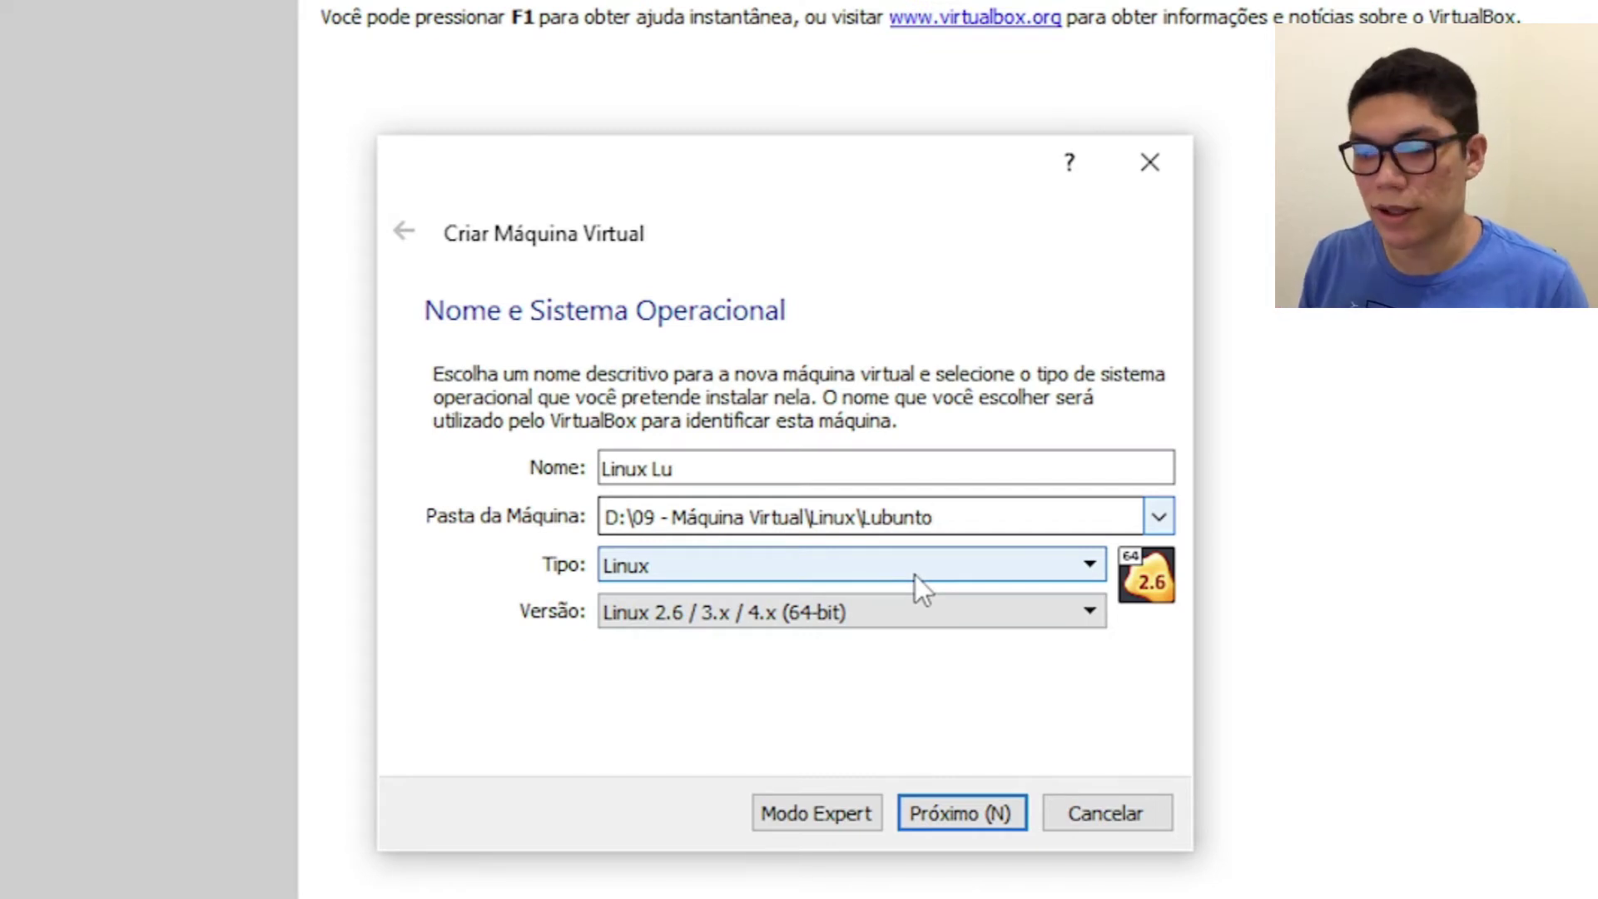
Step: Set the new virtual machine's operating system version to Other Linux (64-bit) and continue to the memory size
left_click(902, 625)
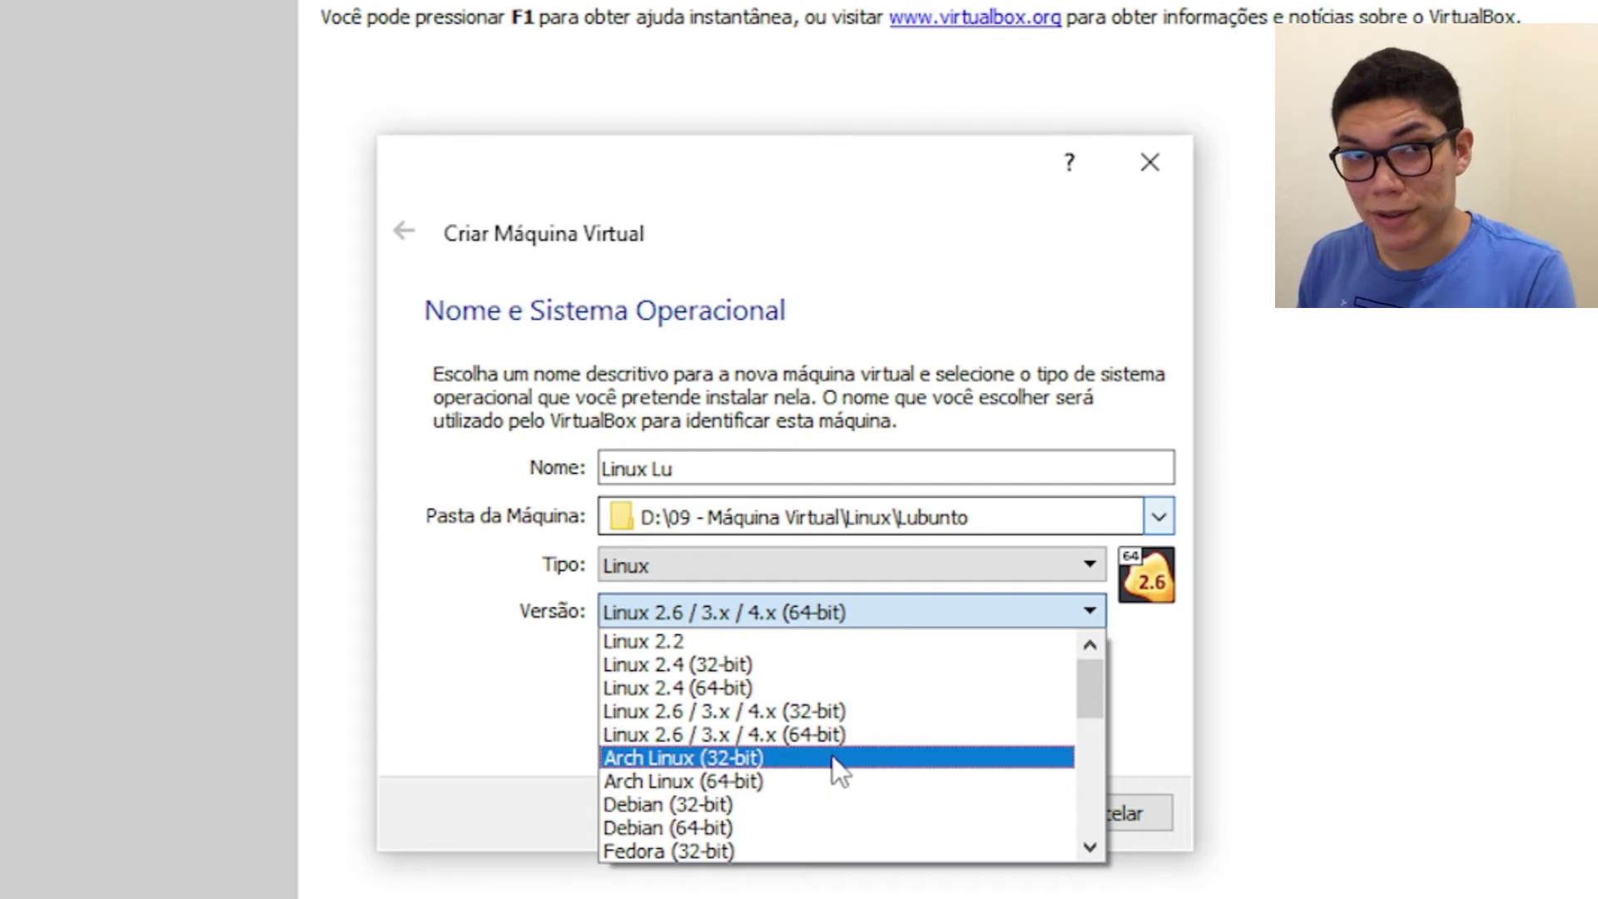
scroll(832, 762, "down", 3)
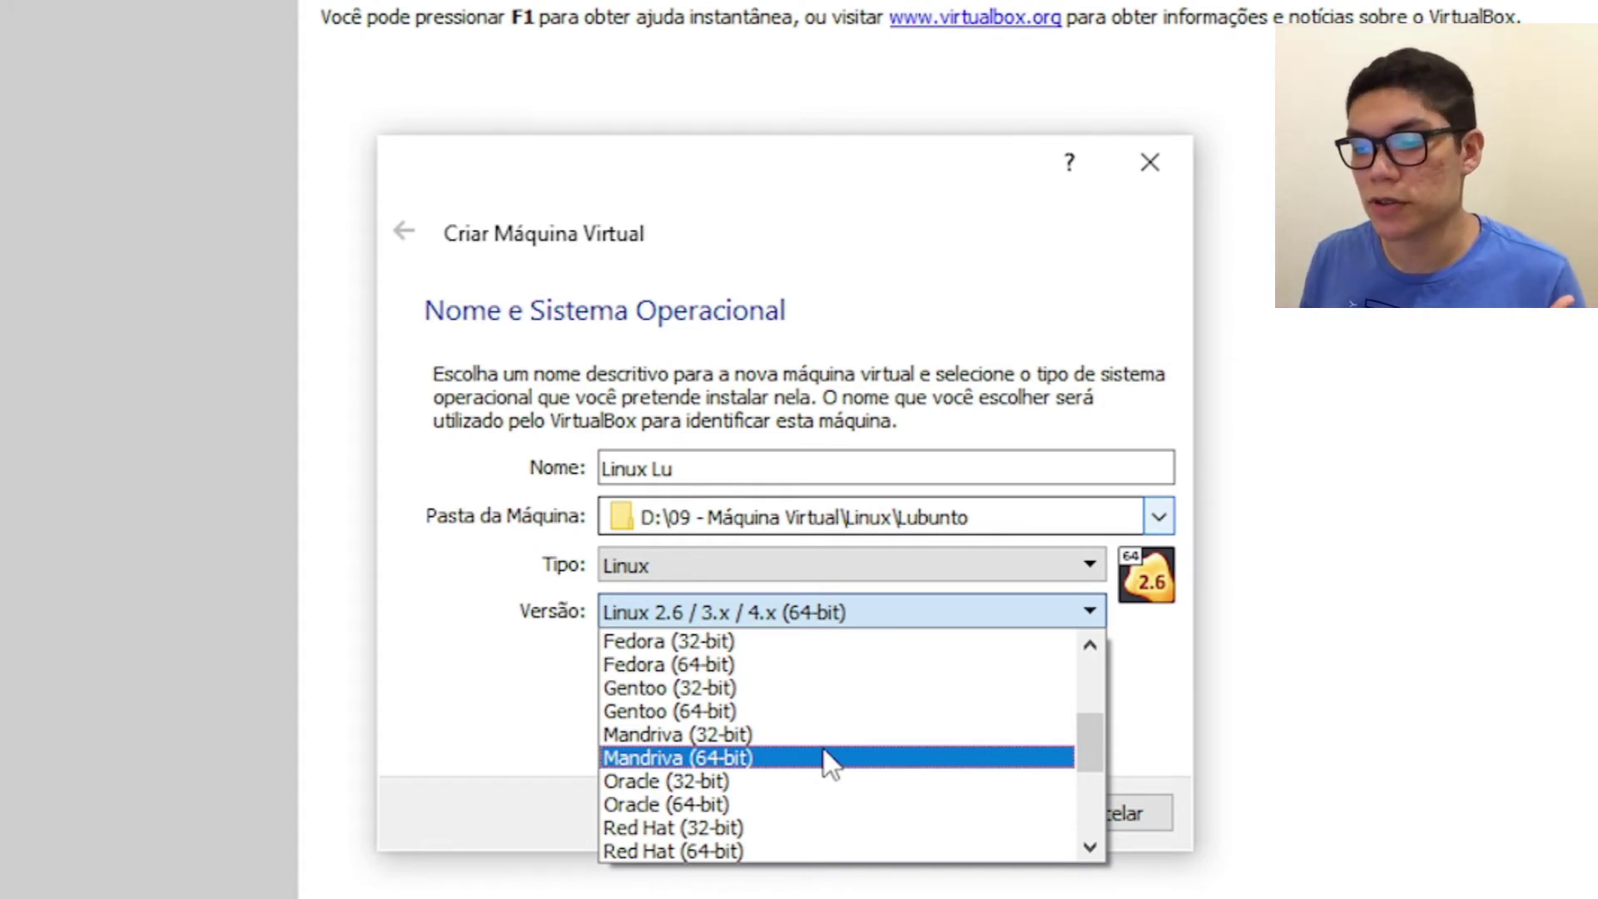
scroll(854, 767, "down", 4)
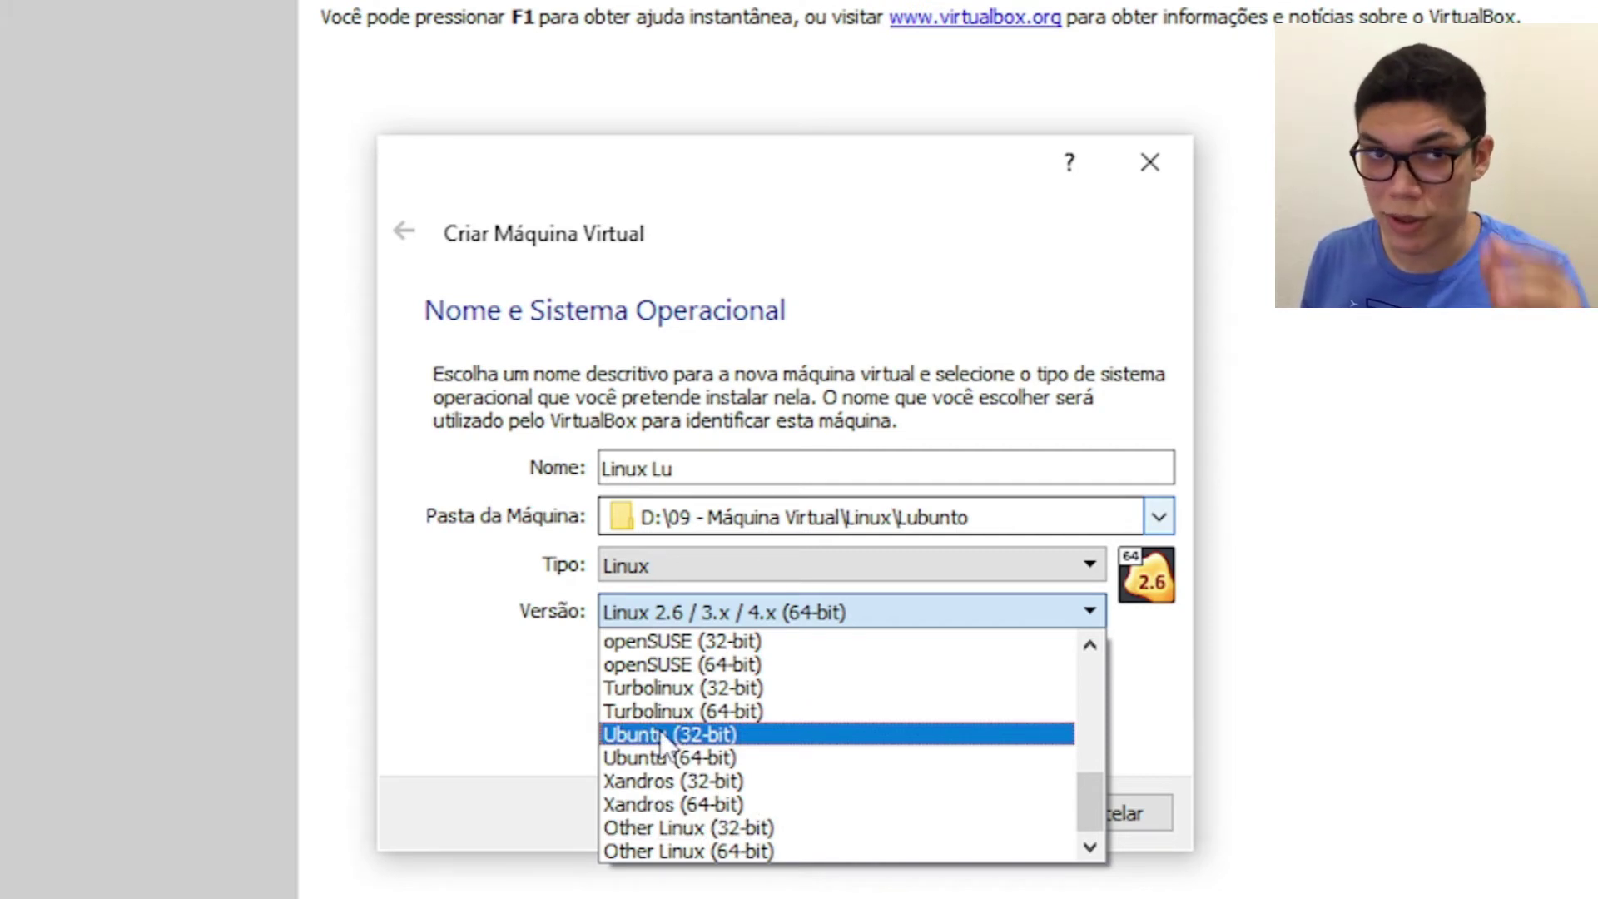
left_click(712, 847)
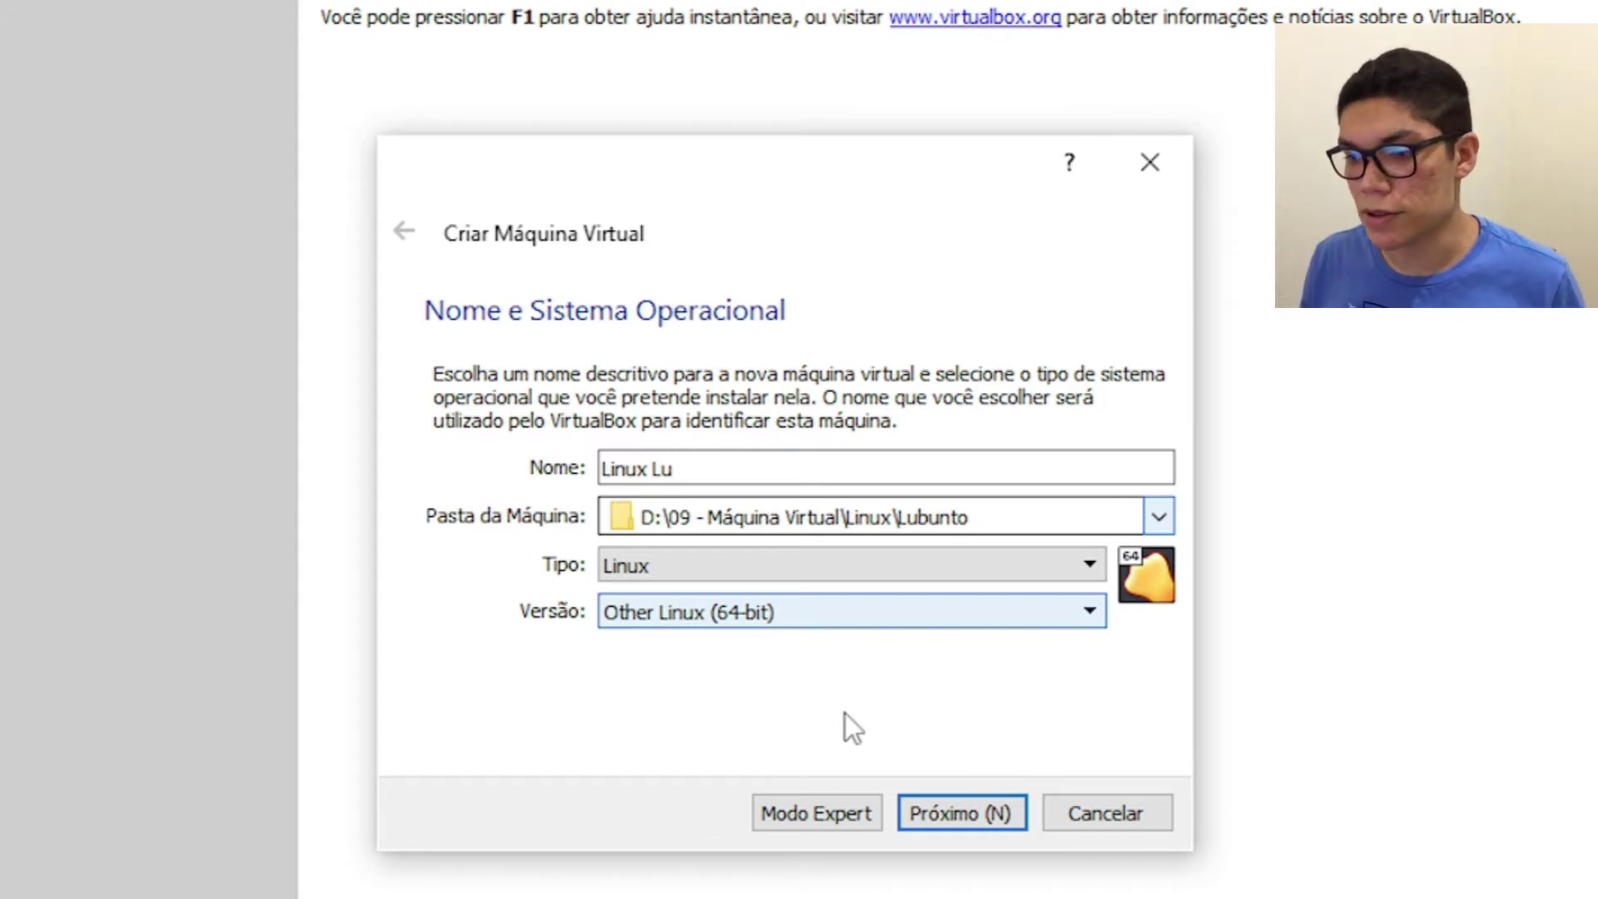
left_click(954, 820)
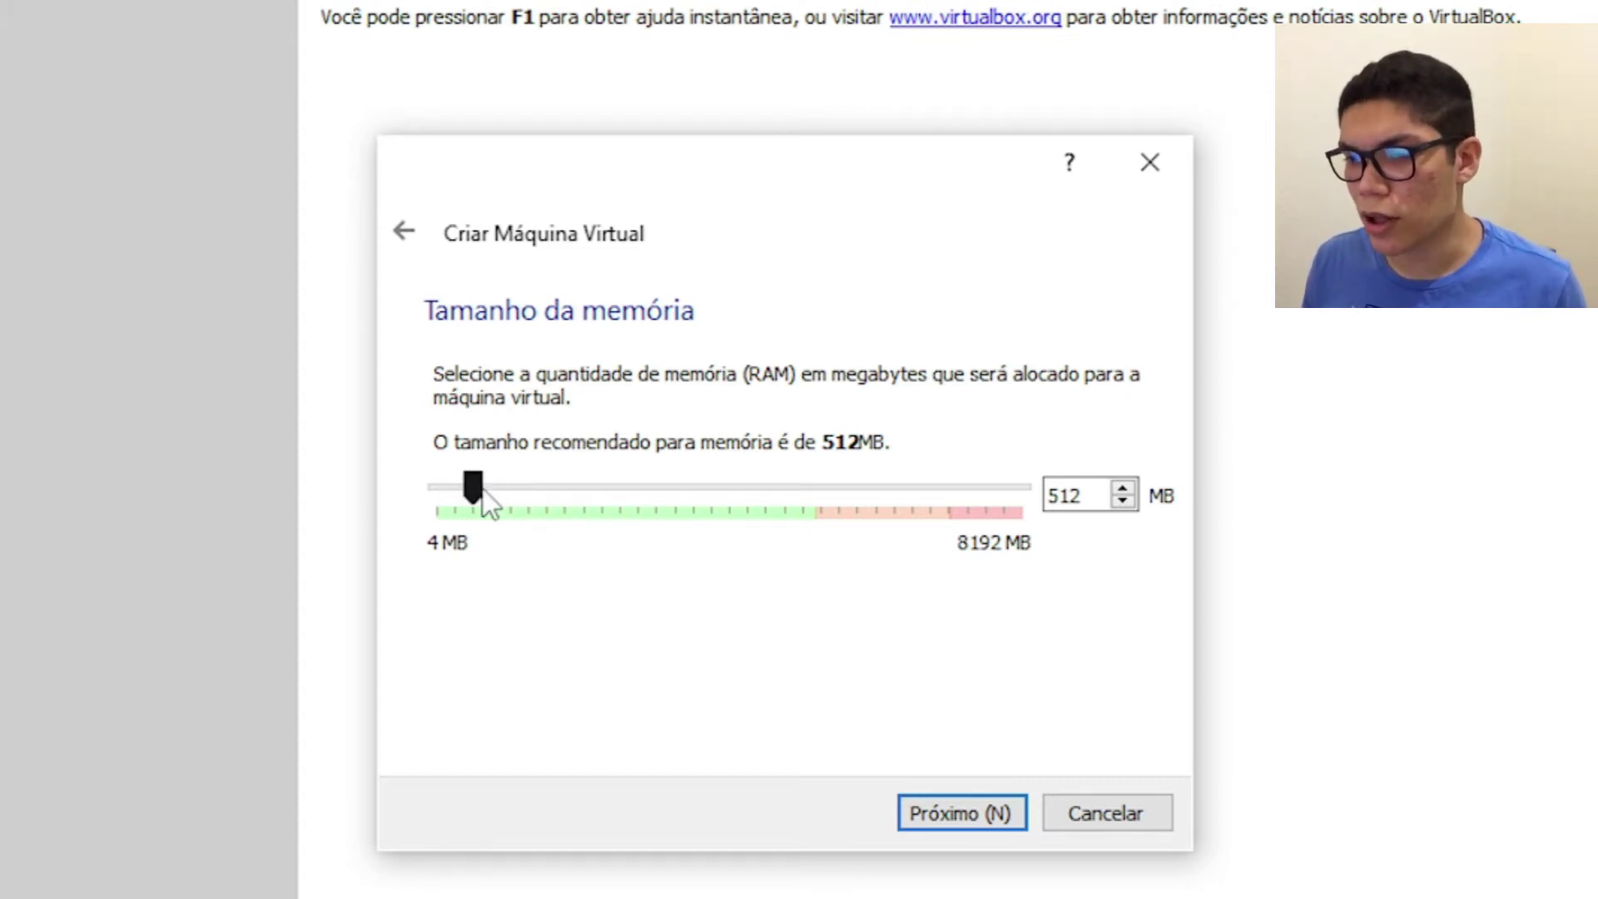
Step: Allocate 5120 MB of RAM to the virtual machine and continue to the hard disk options
double_click(1063, 491)
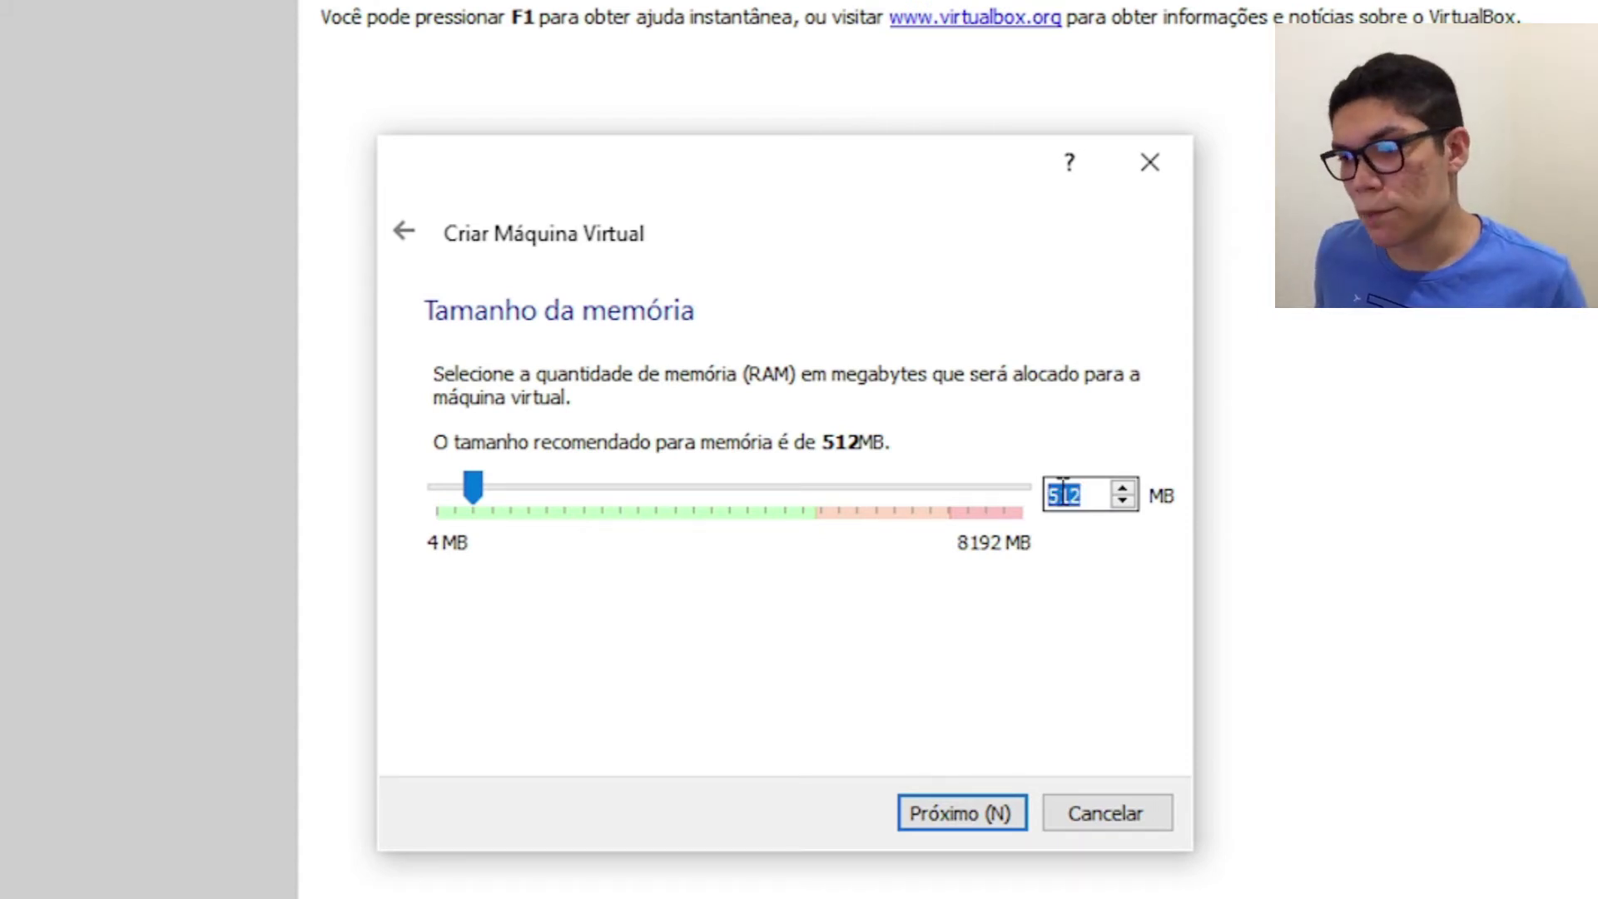
type("5120")
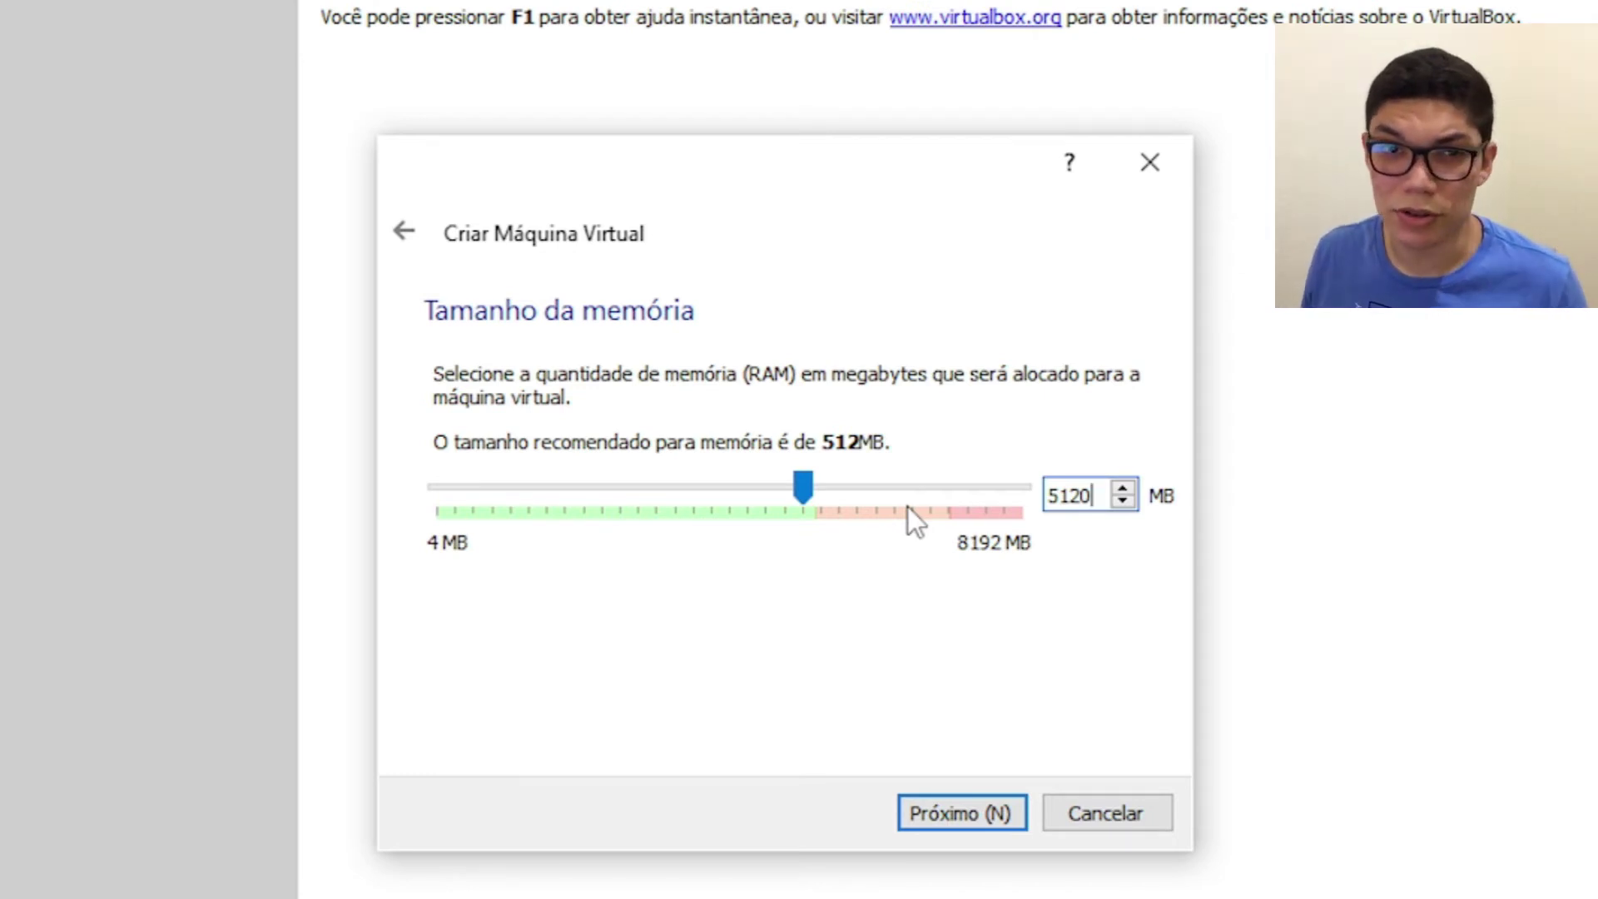
key("Return")
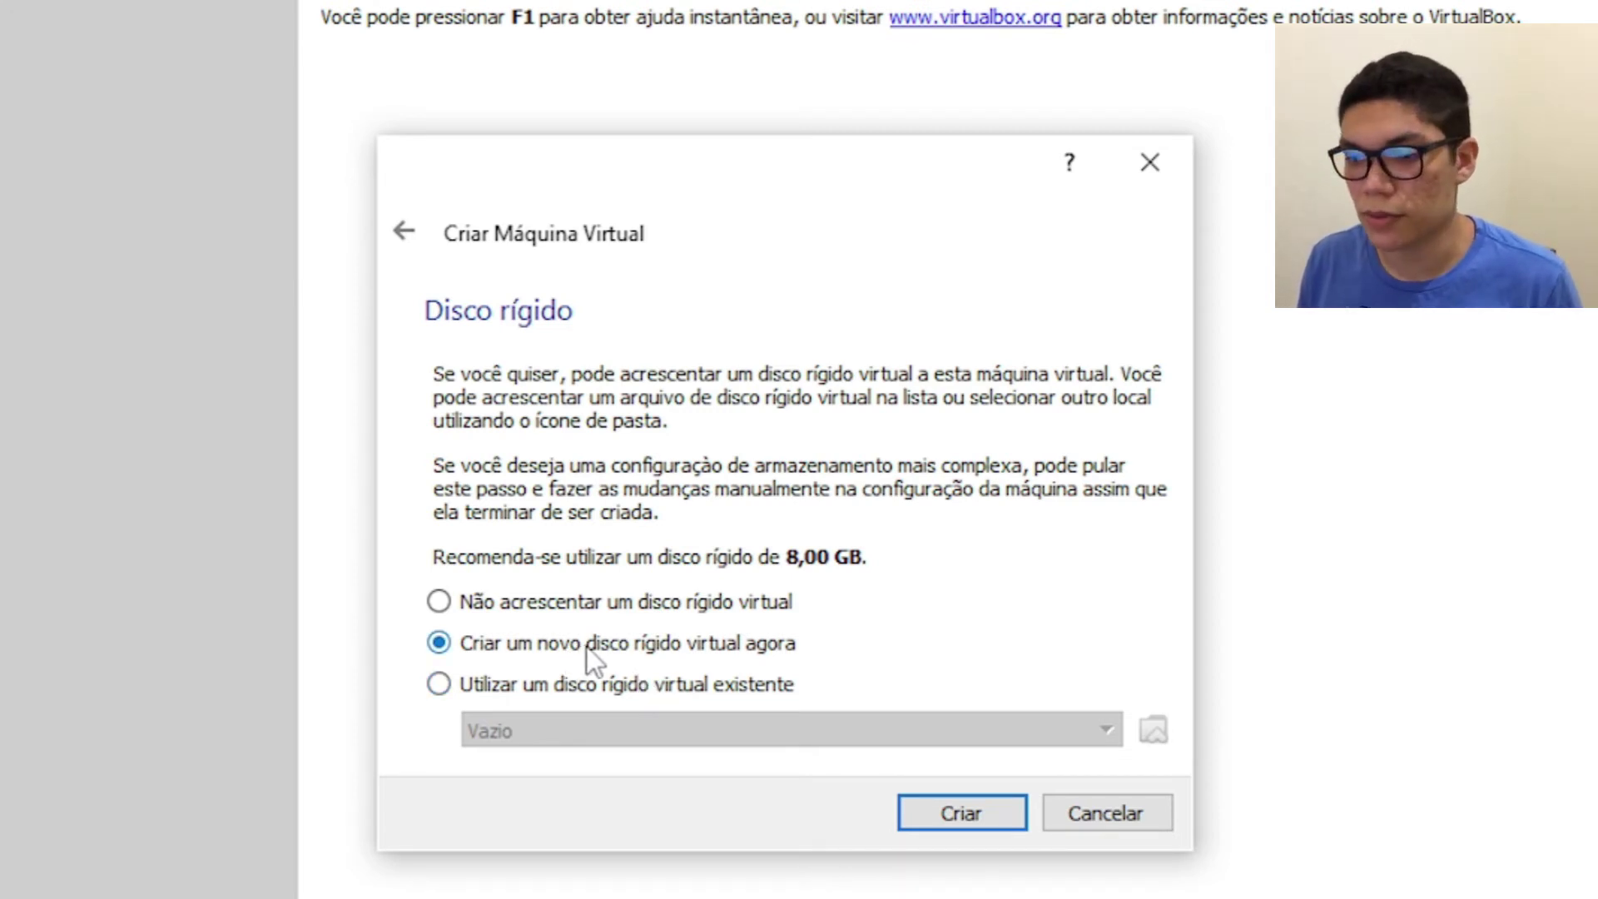
Step: Choose to create a new virtual hard disk as a VDI file with dynamically allocated storage
left_click(970, 822)
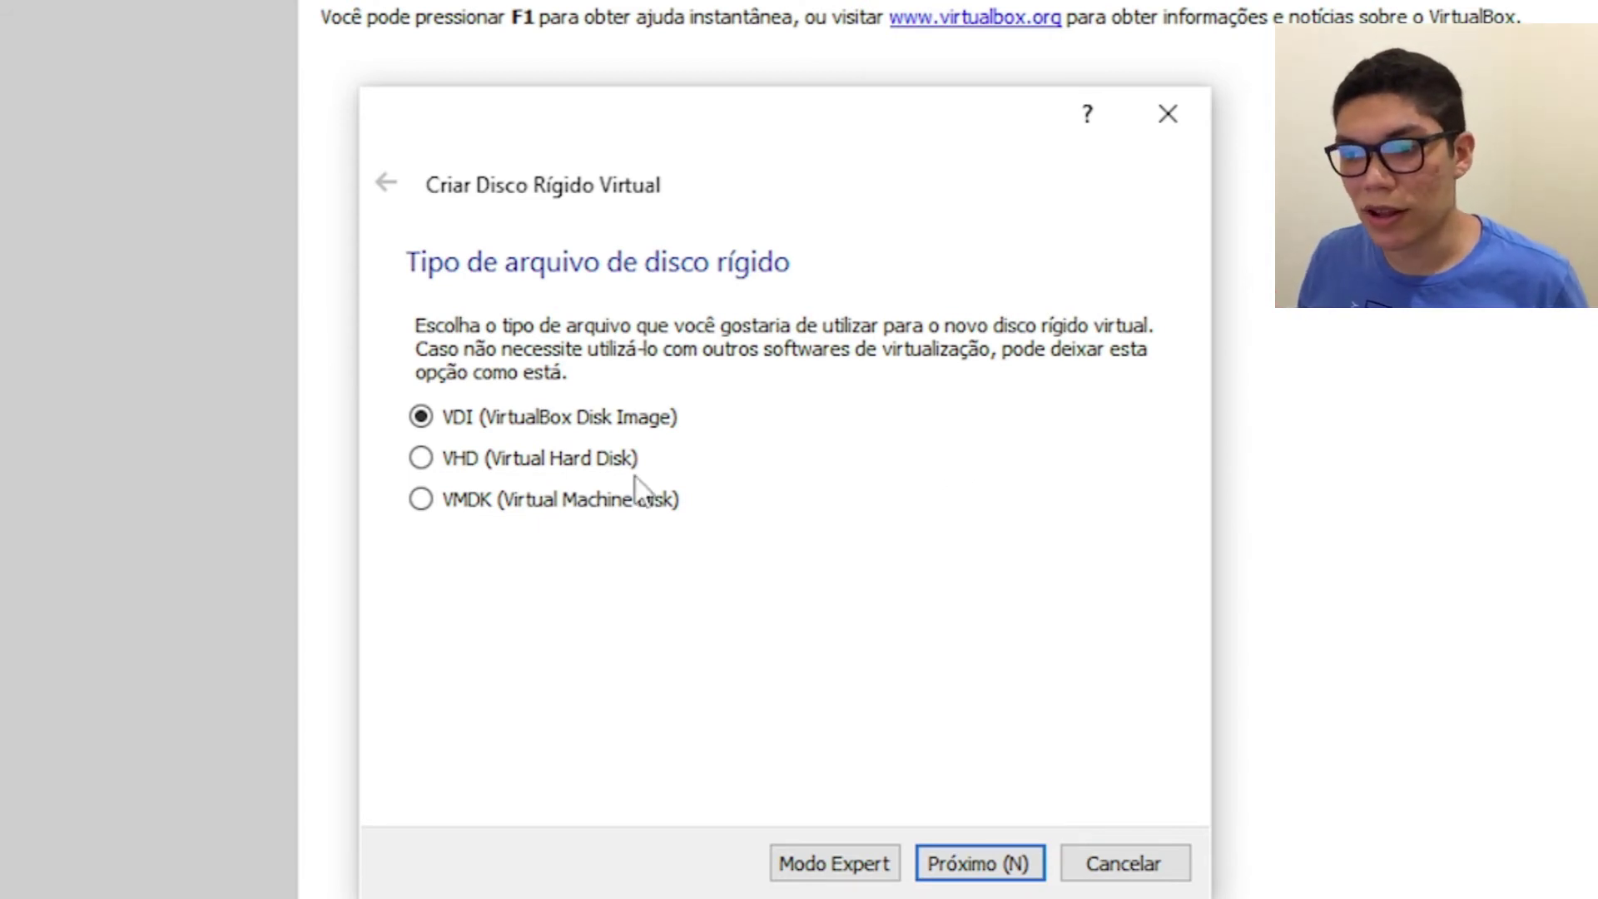
left_click(427, 462)
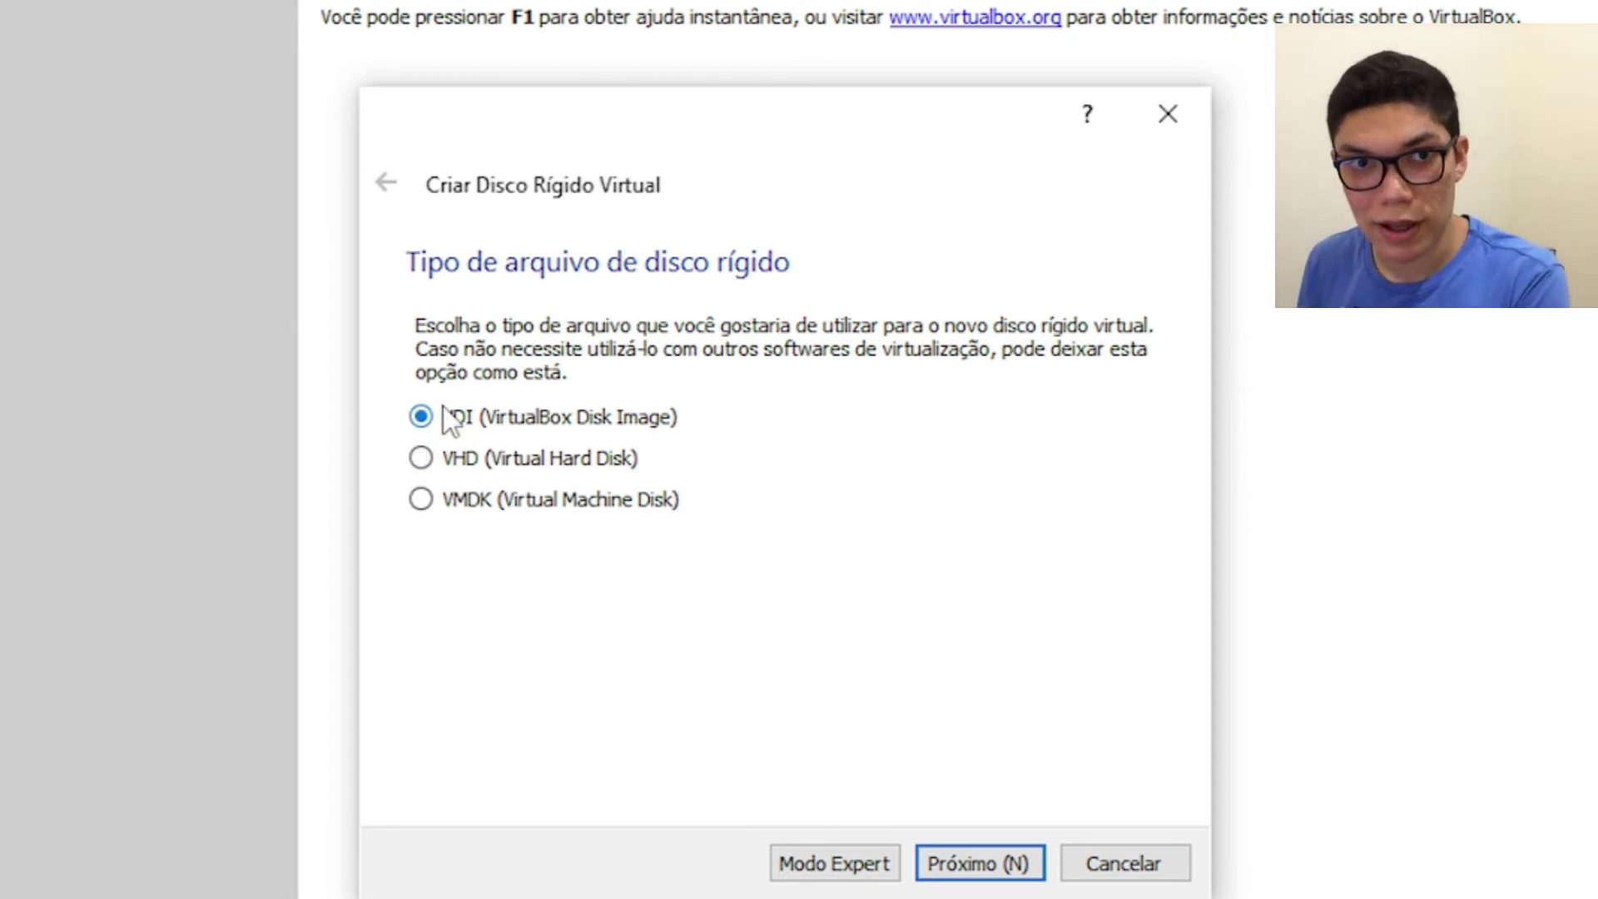
key("Return")
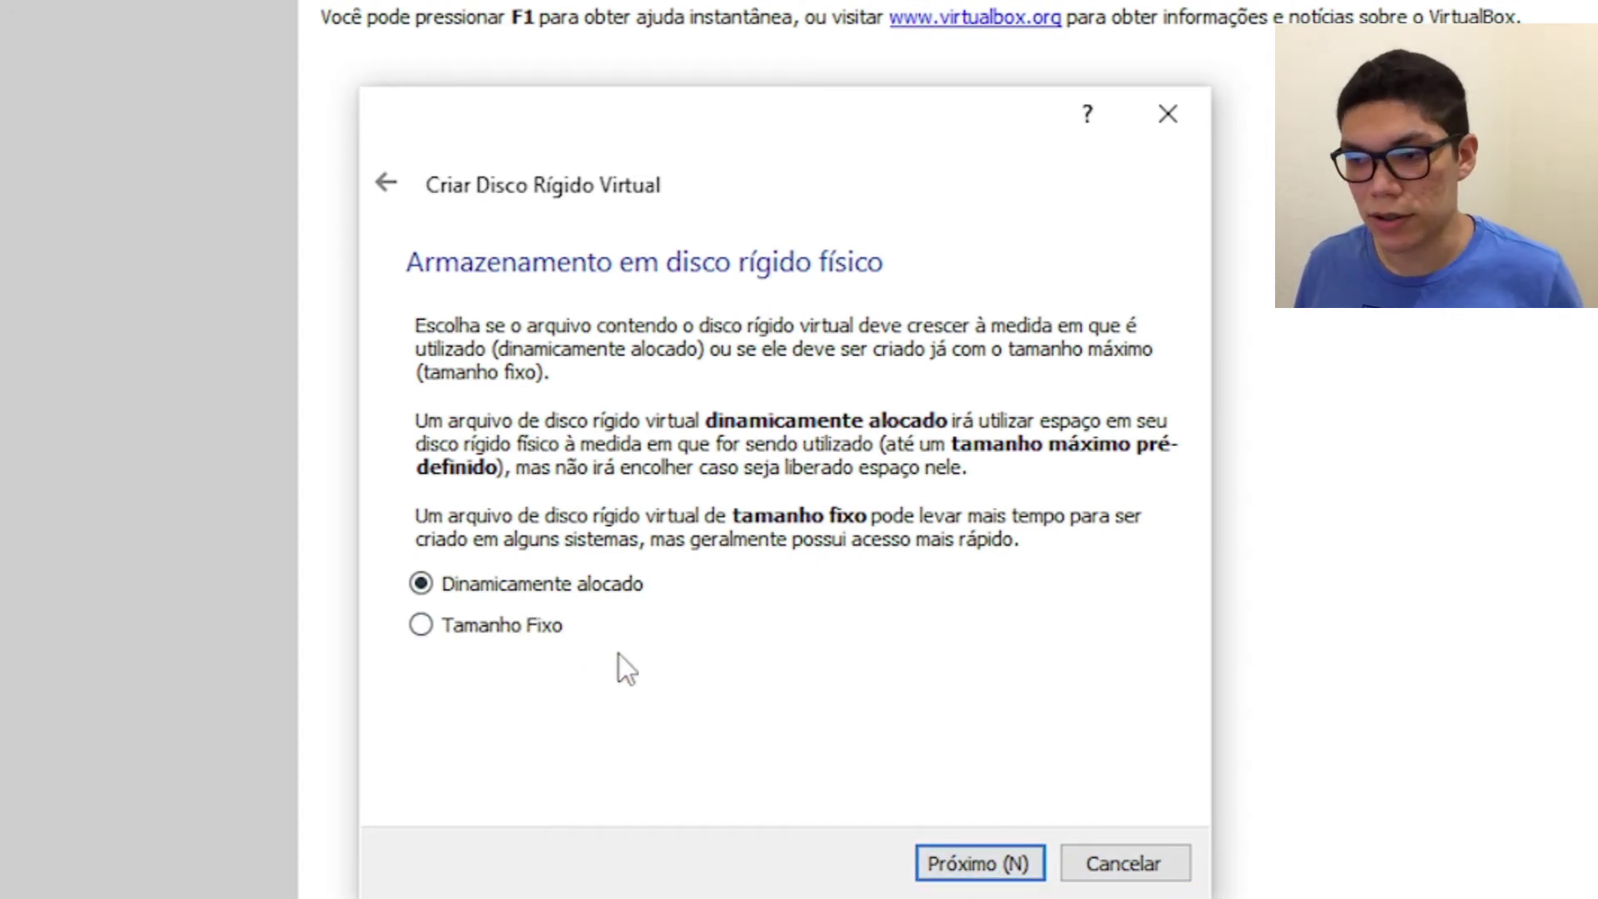
left_click(957, 859)
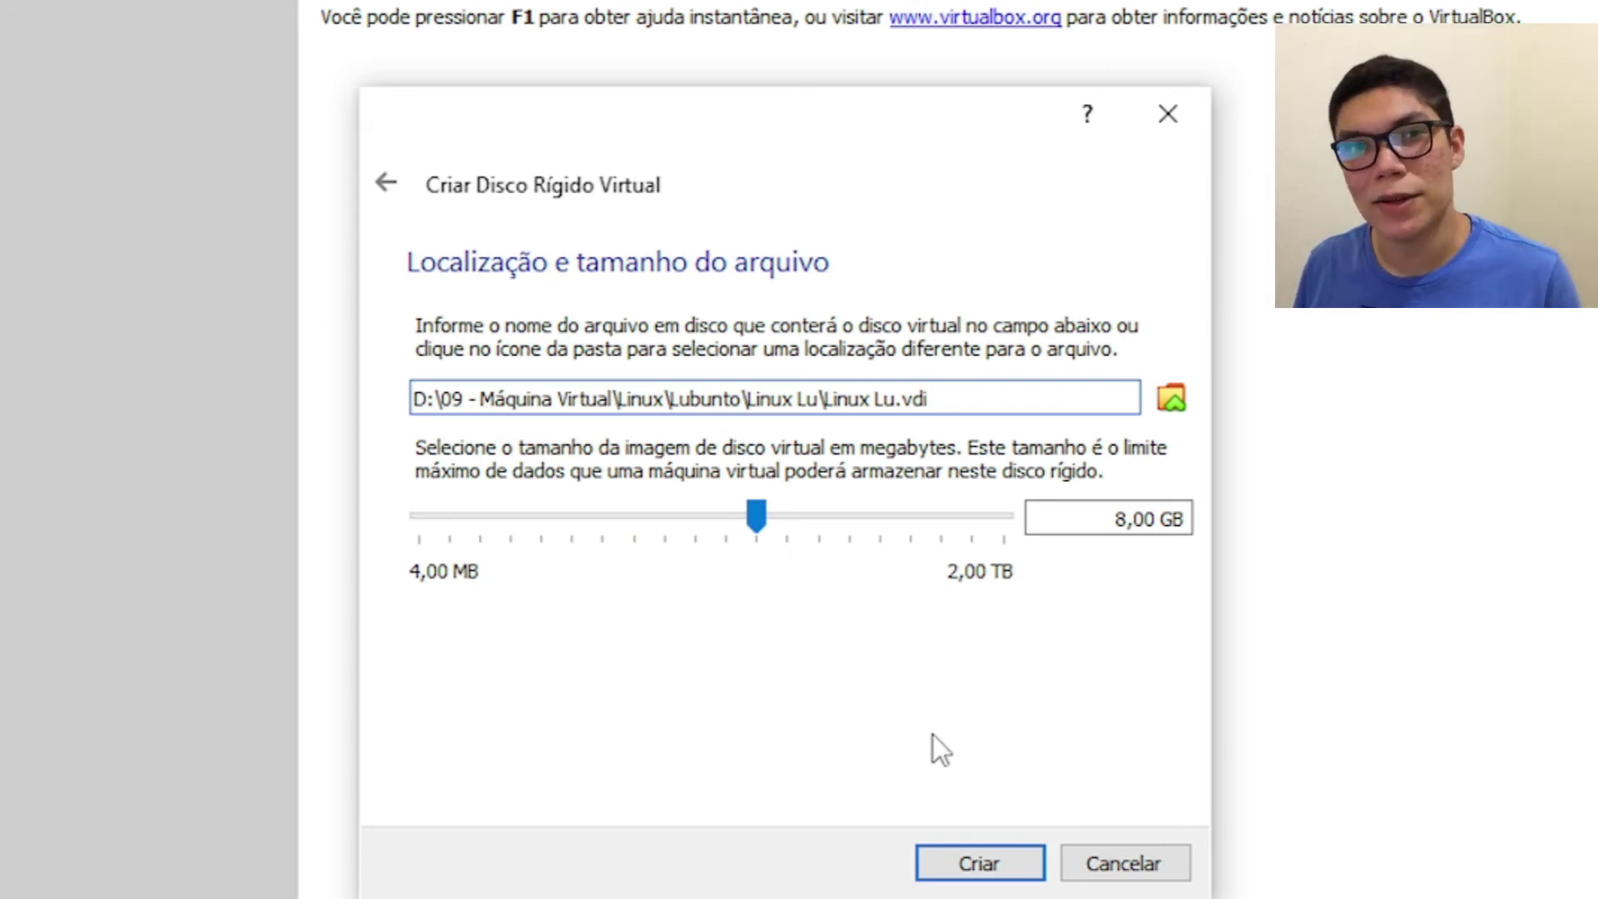
Step: Set the virtual disk size to 32 GB and create the disk
double_click(1122, 520)
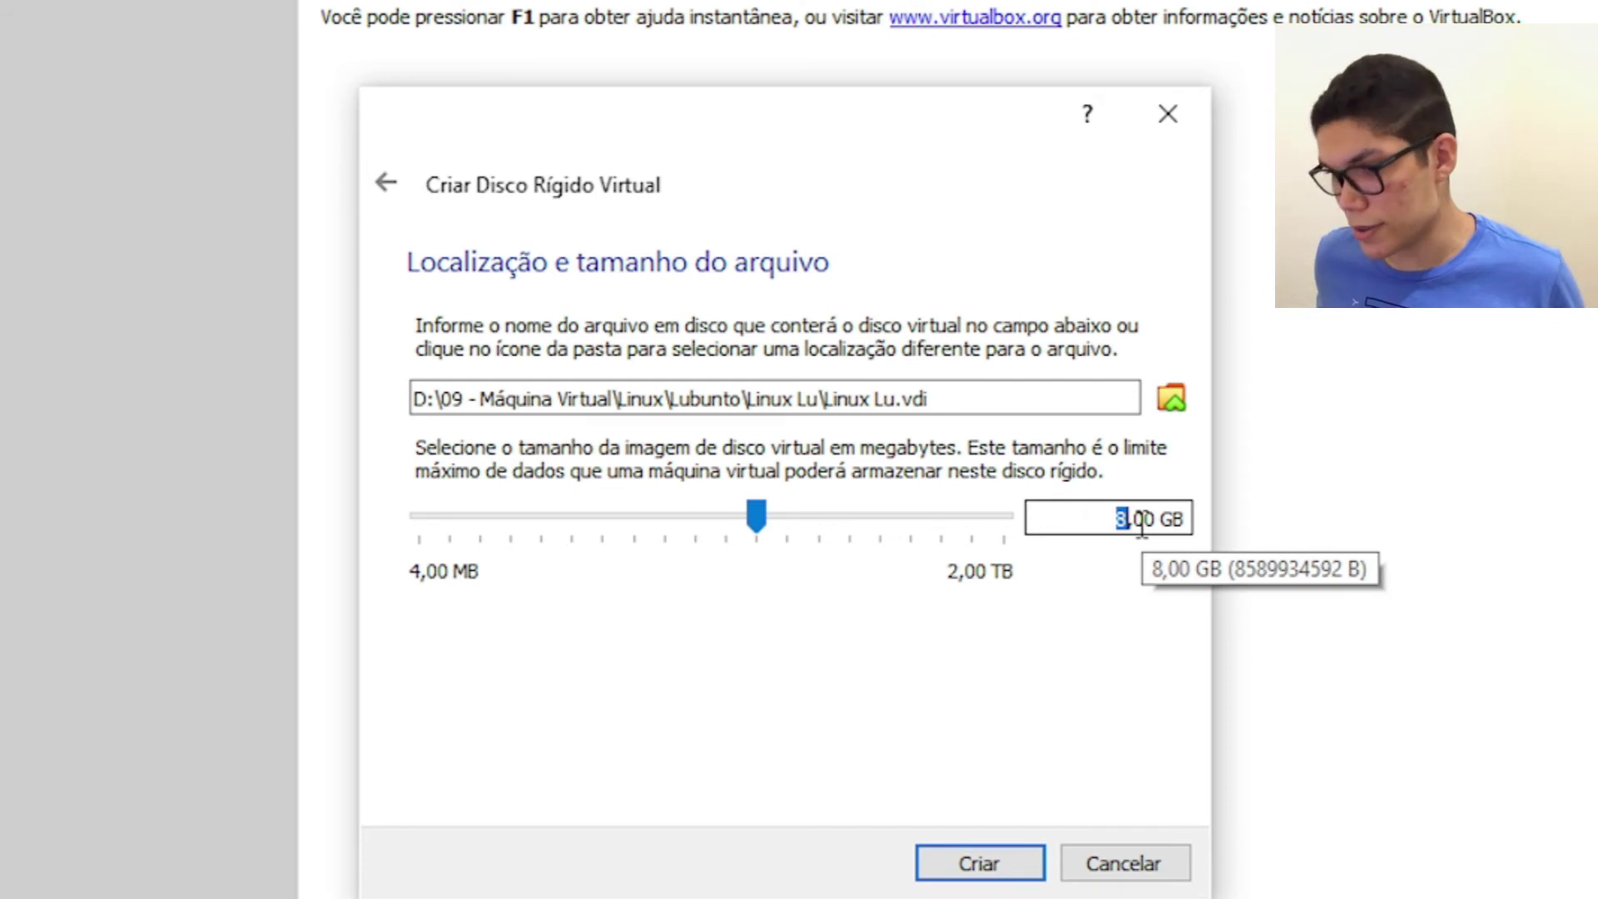
type("32")
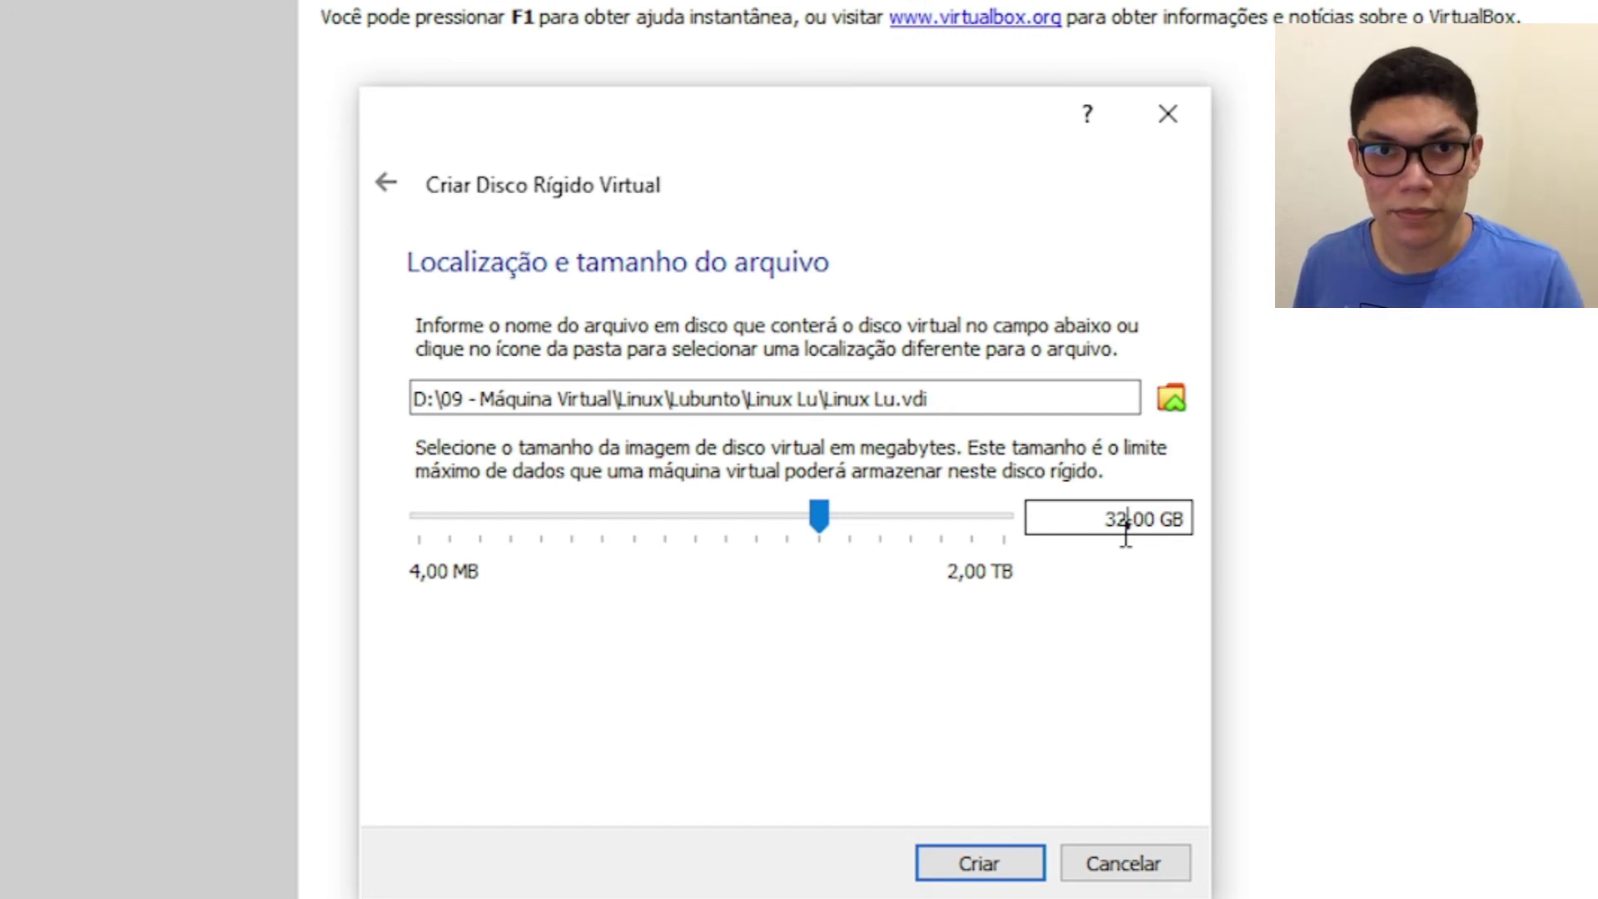
left_click(992, 861)
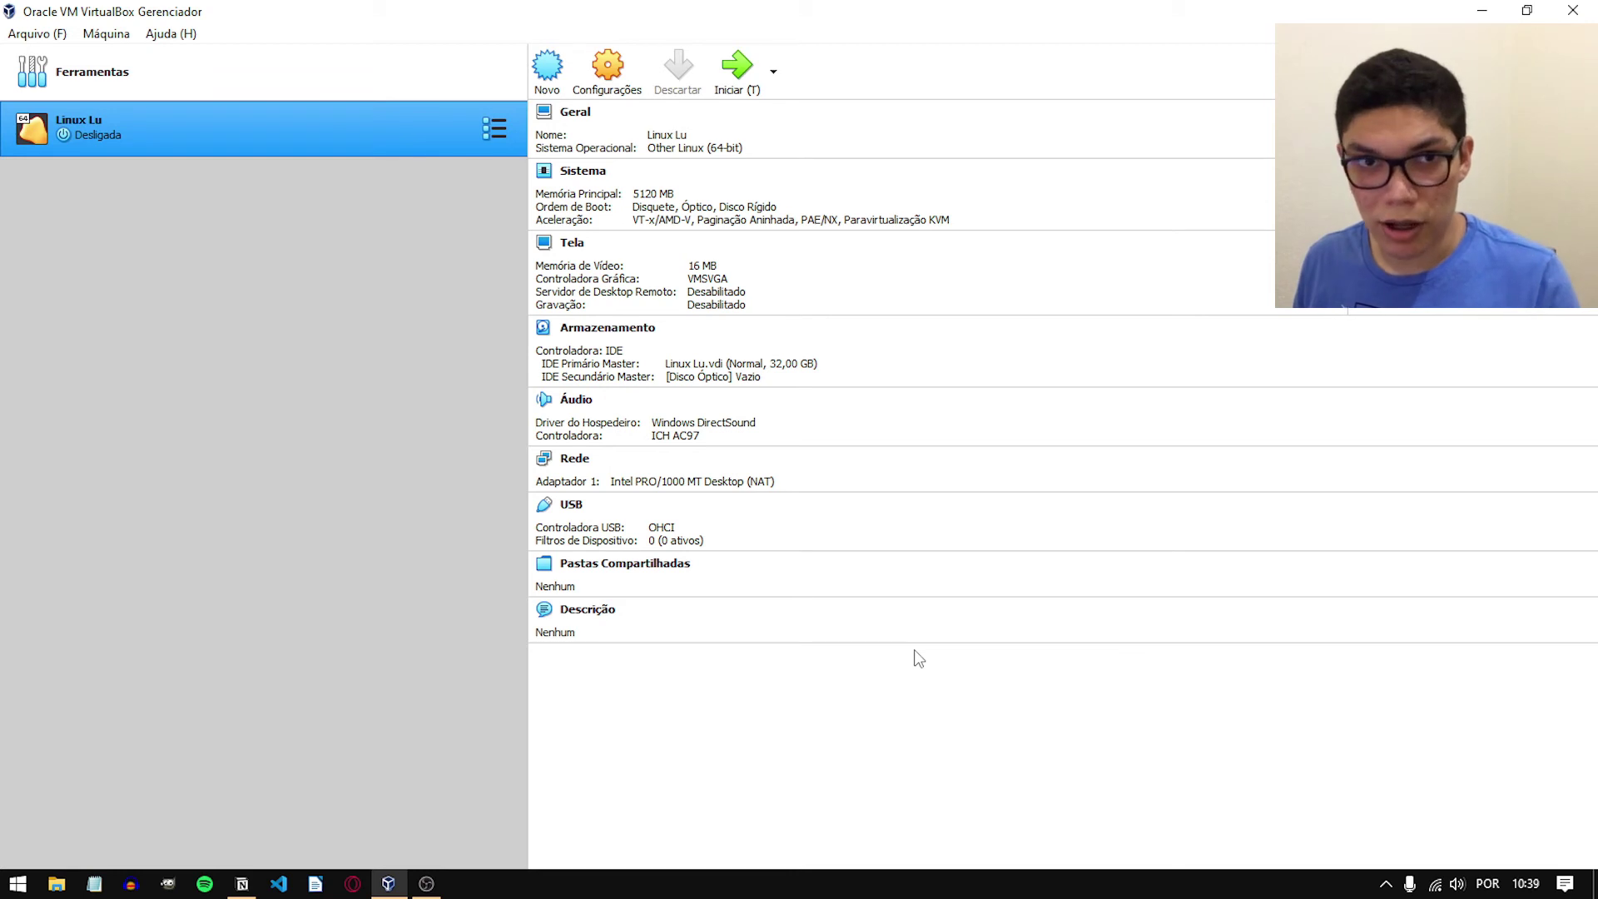
Step: Open the settings of the Linux Lu machine and review the General options, including advanced, description and disk encryption
left_click(608, 86)
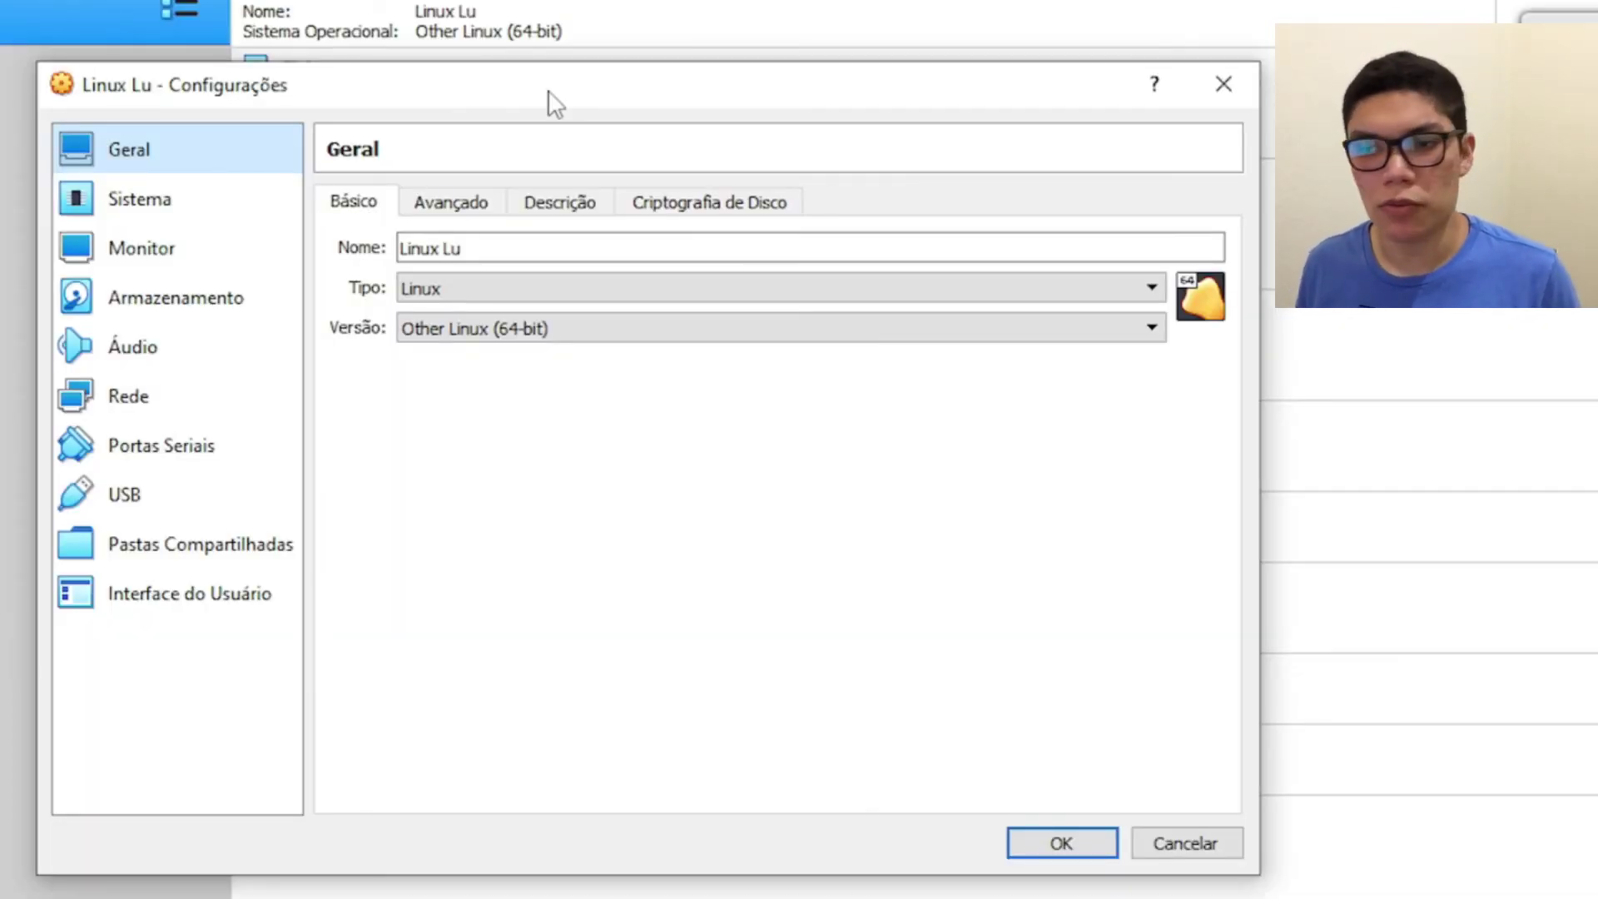
left_click(215, 209)
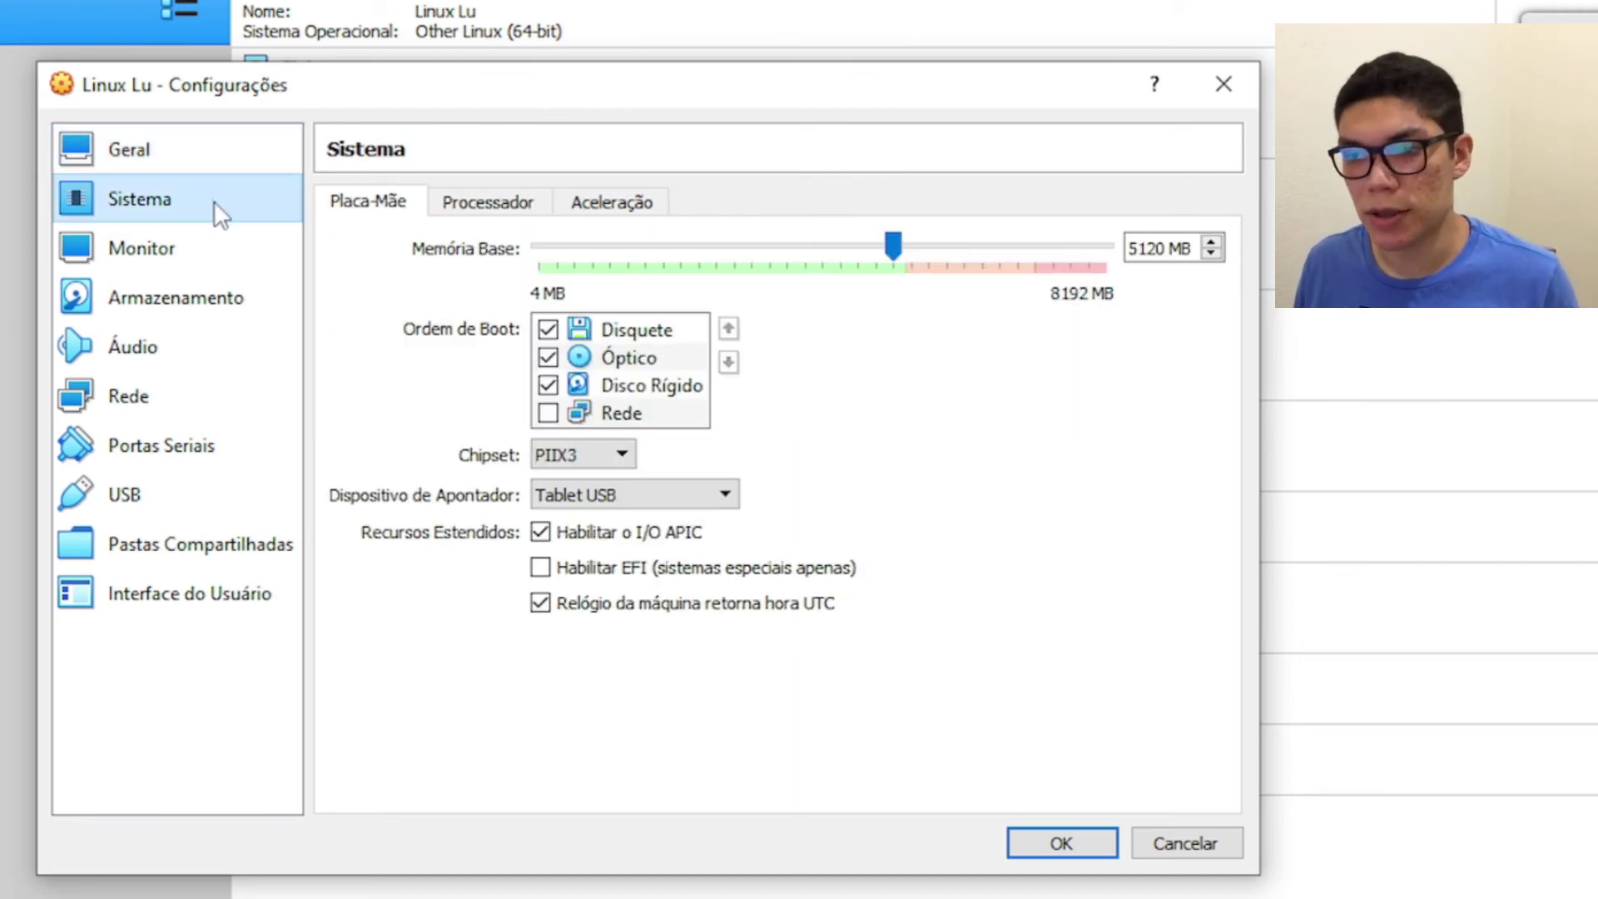
left_click(212, 258)
left_click(182, 148)
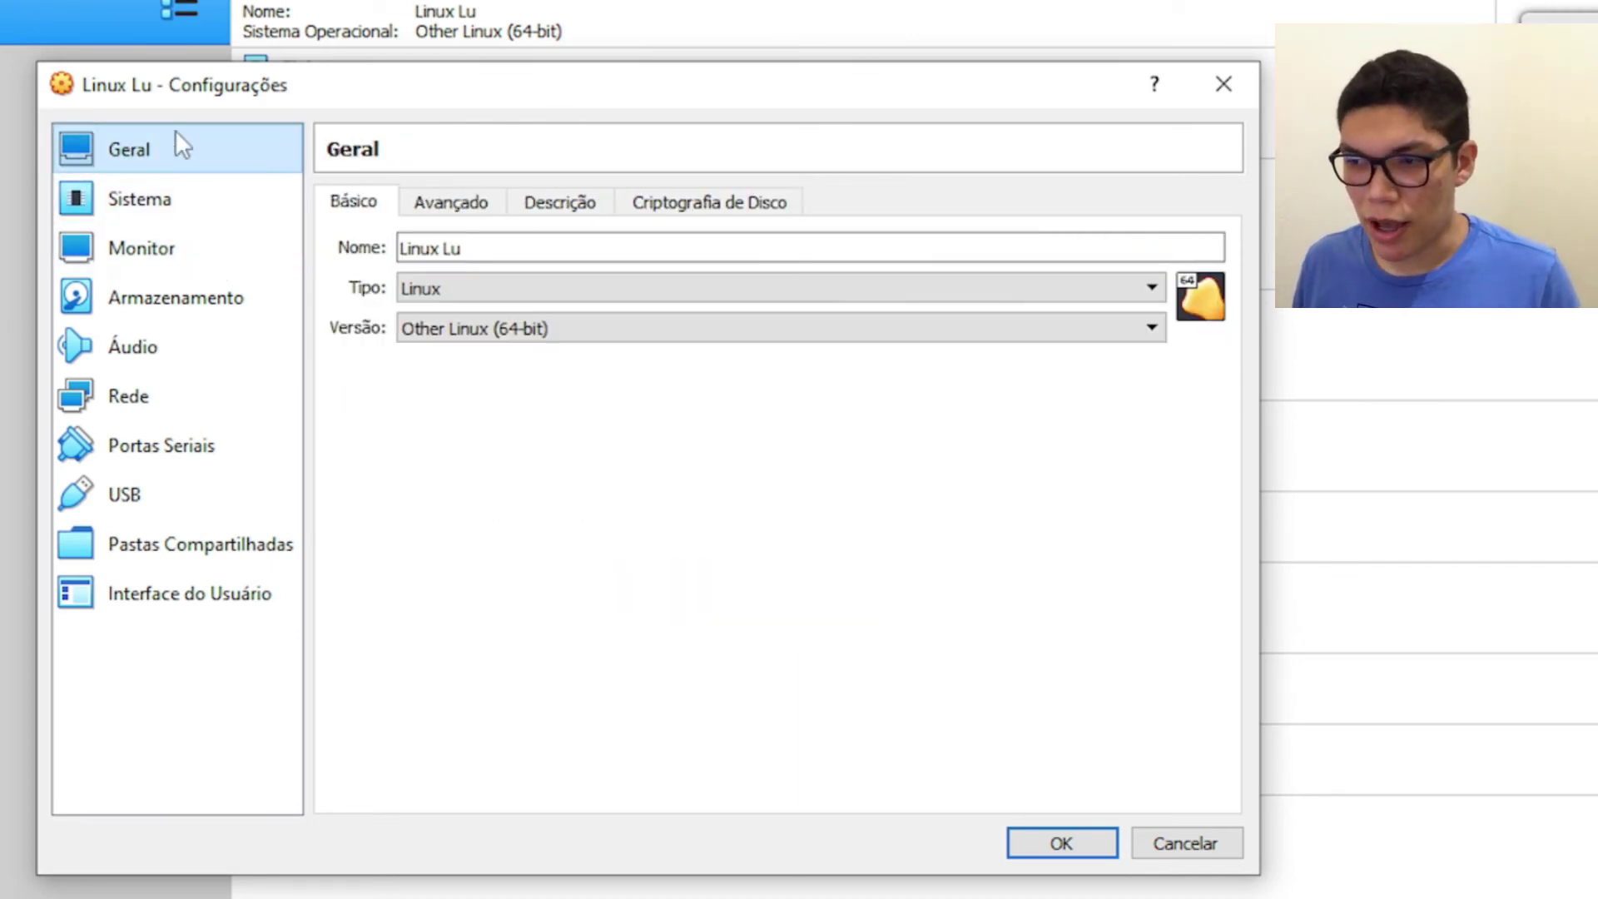
left_click(449, 210)
left_click(575, 204)
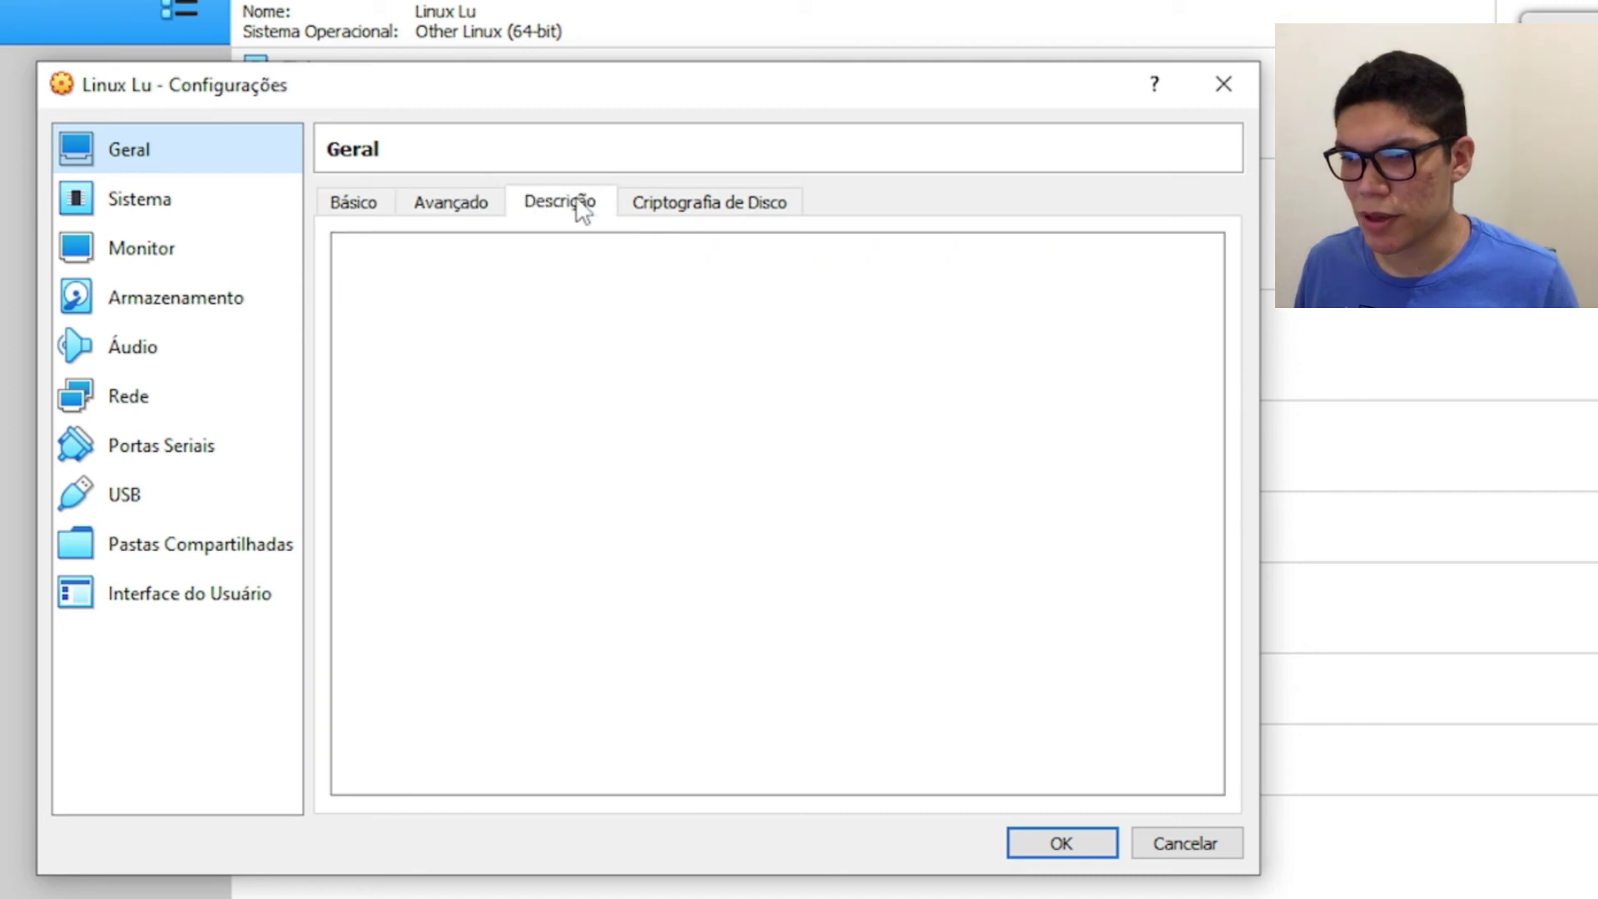
left_click(724, 204)
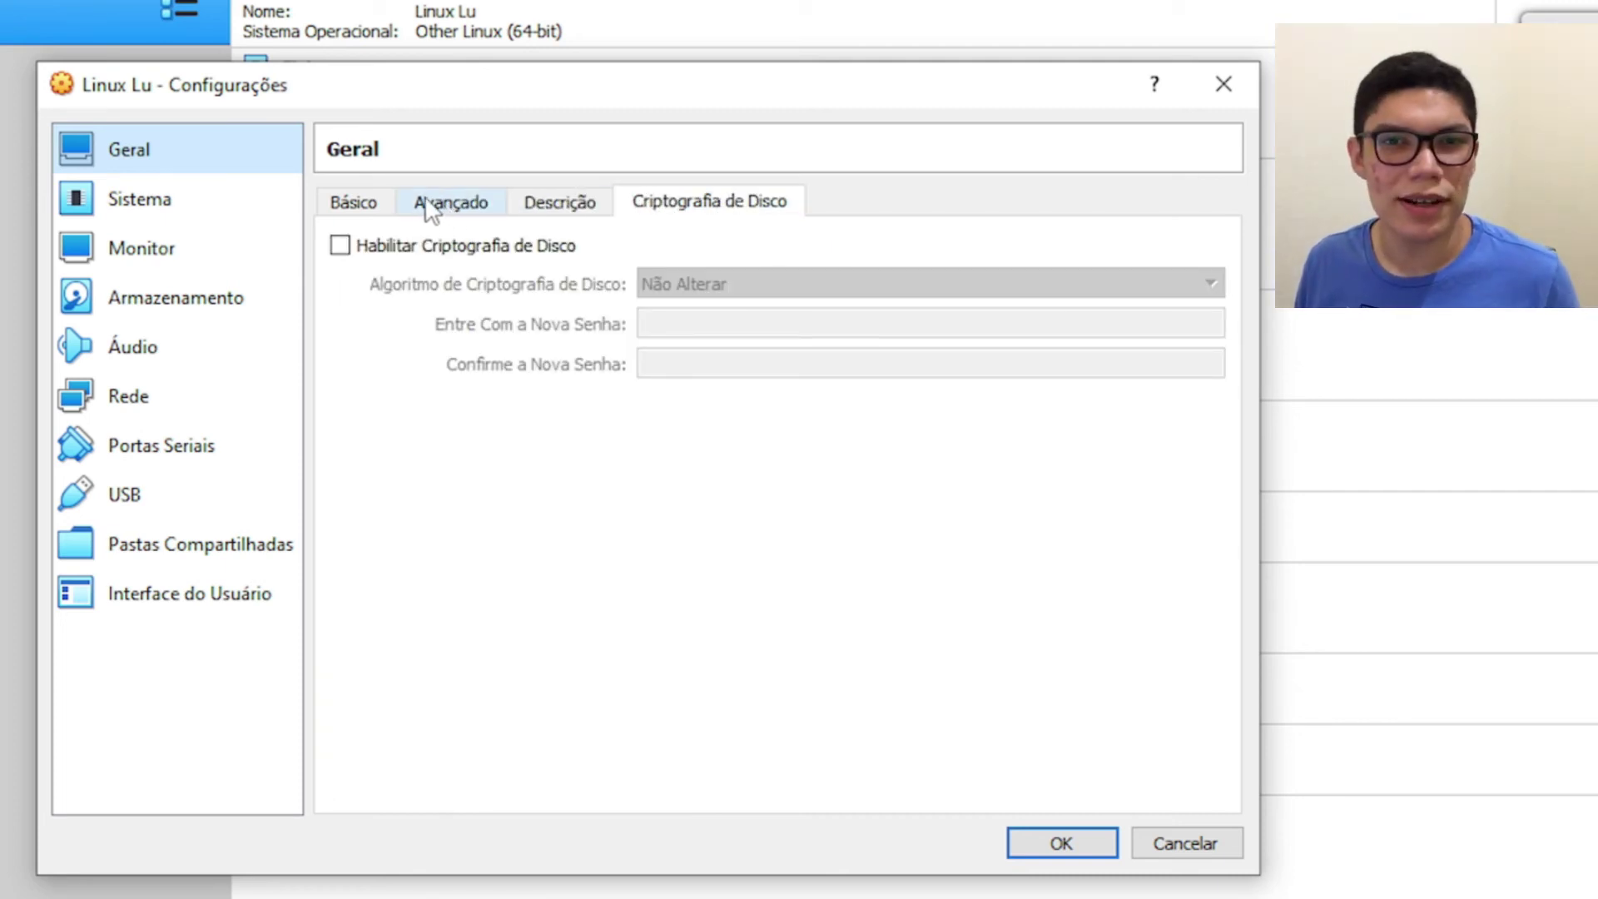
Step: Assign 2 processors to the virtual machine and raise its video memory to 128 MB
left_click(226, 204)
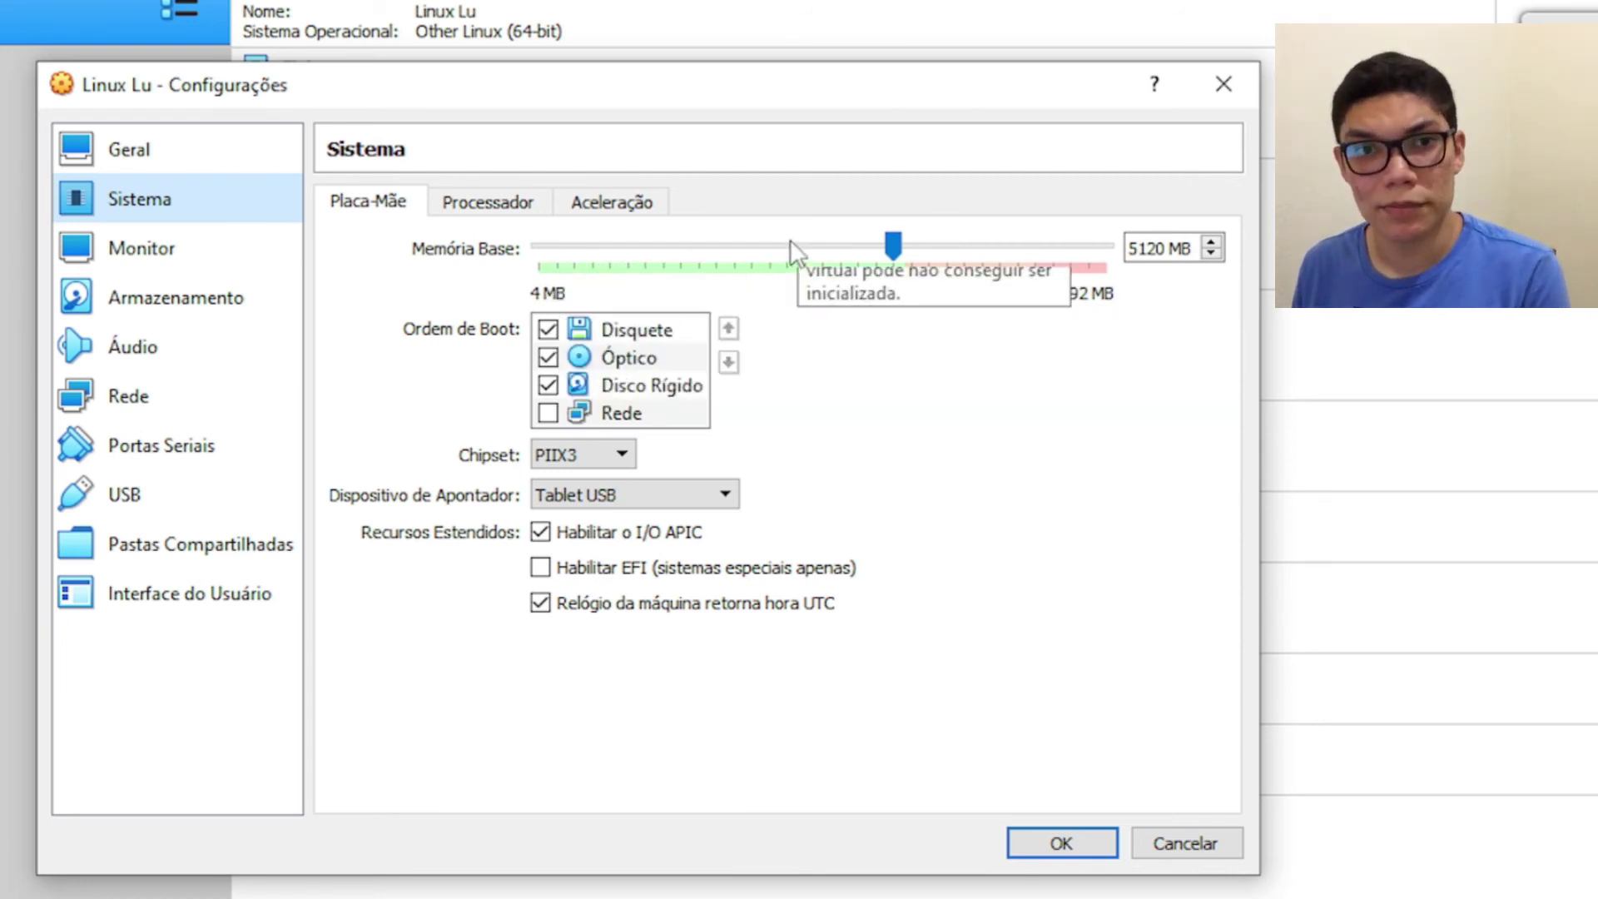
left_click(510, 218)
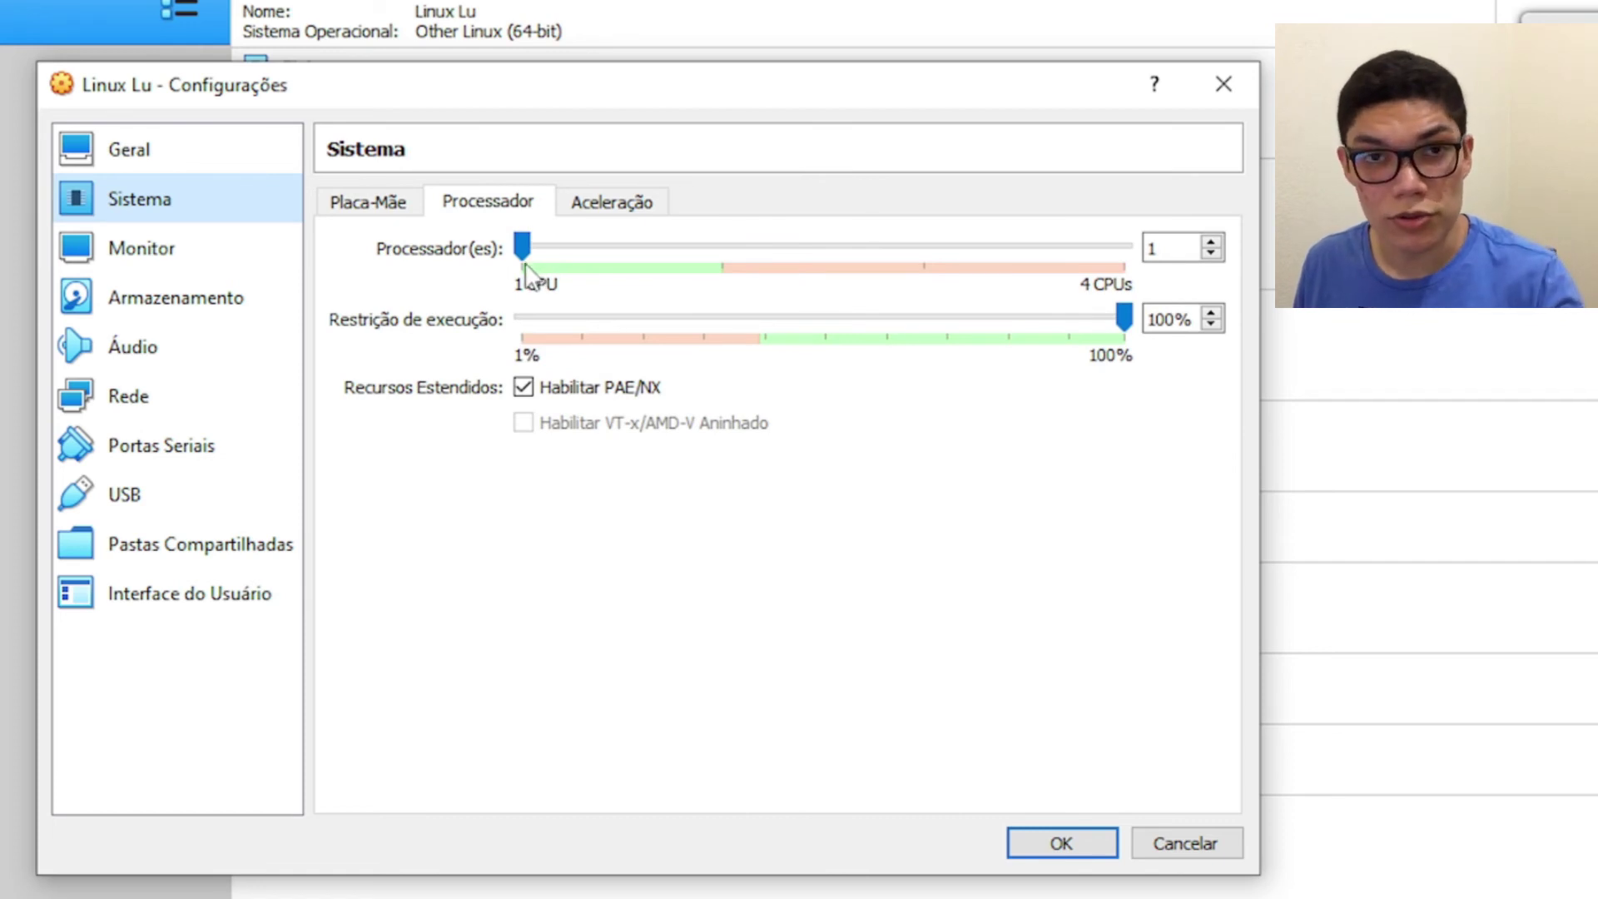
left_click_drag(521, 248, 707, 285)
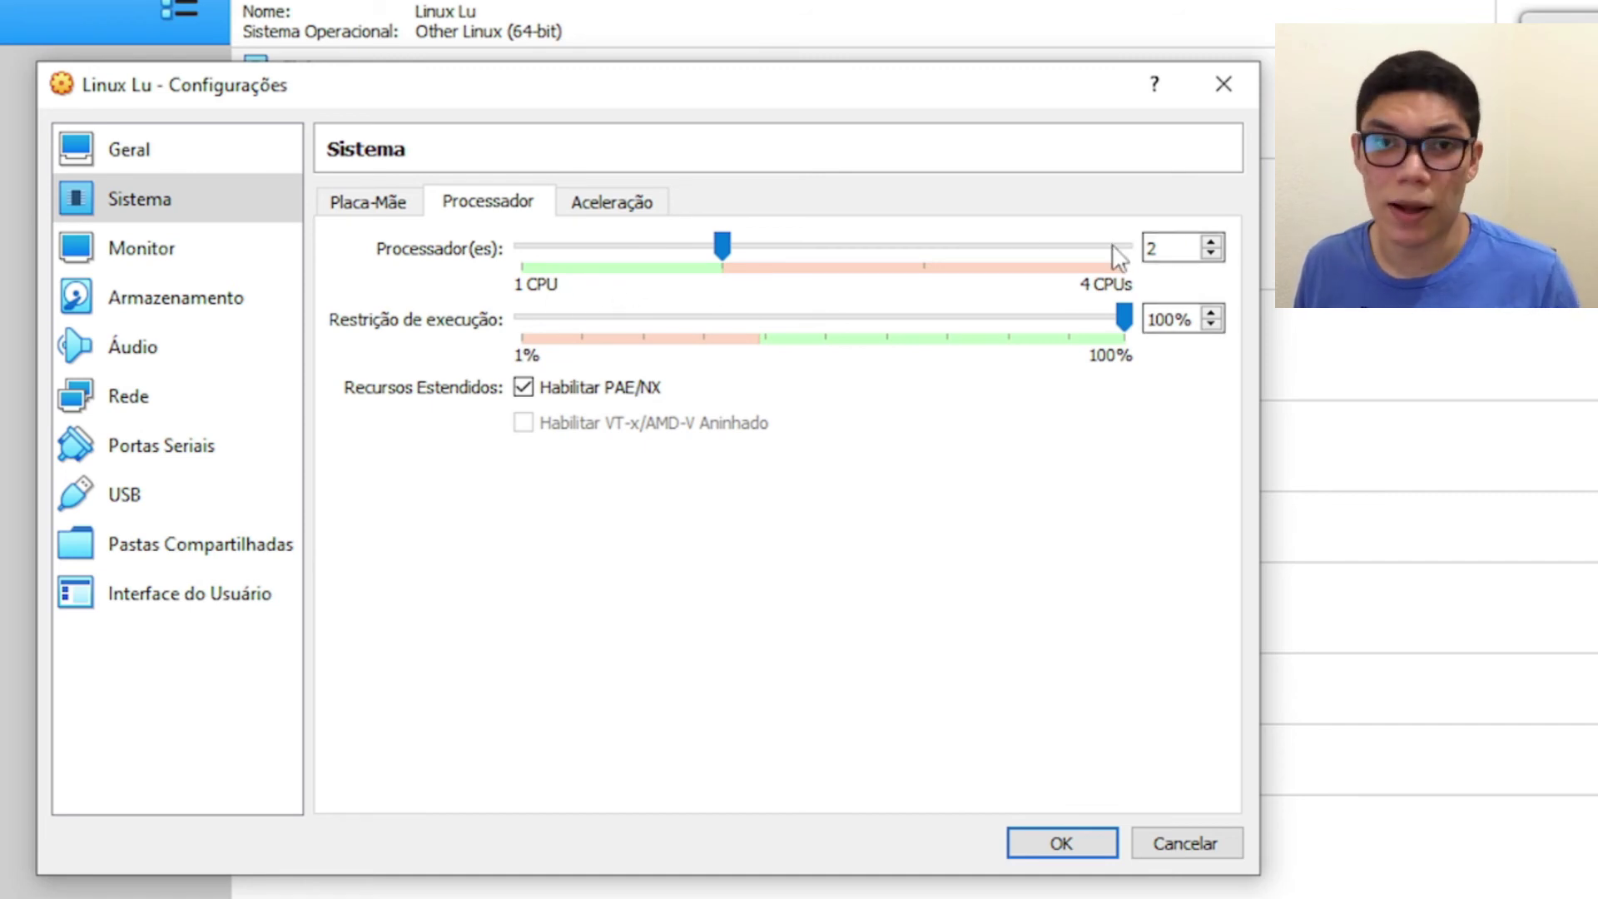
left_click(639, 204)
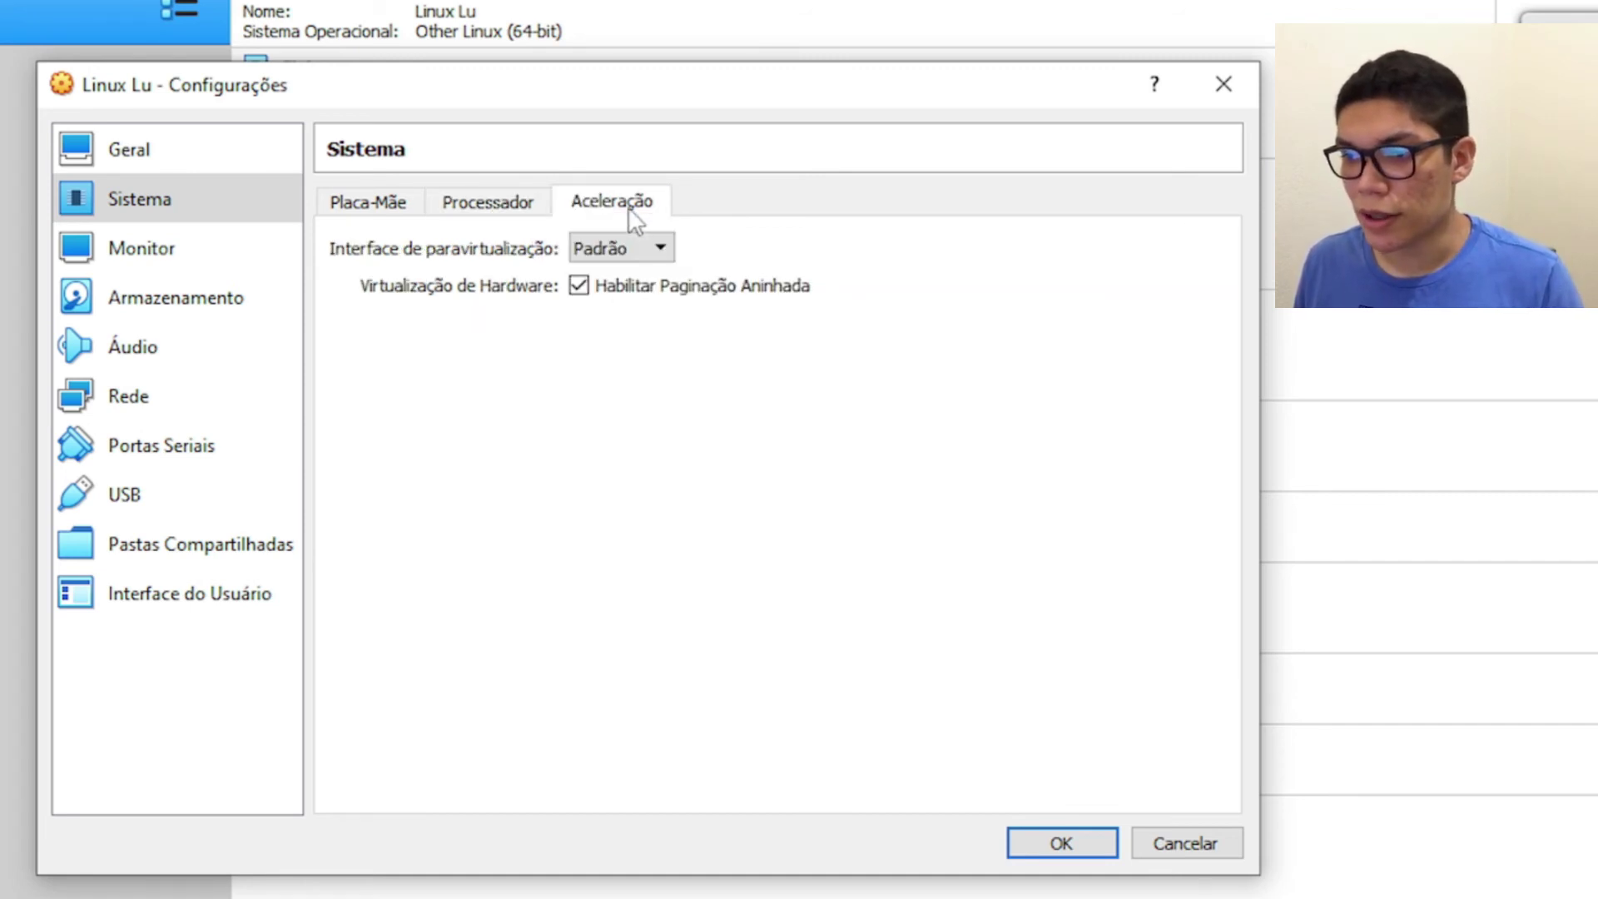
left_click(641, 249)
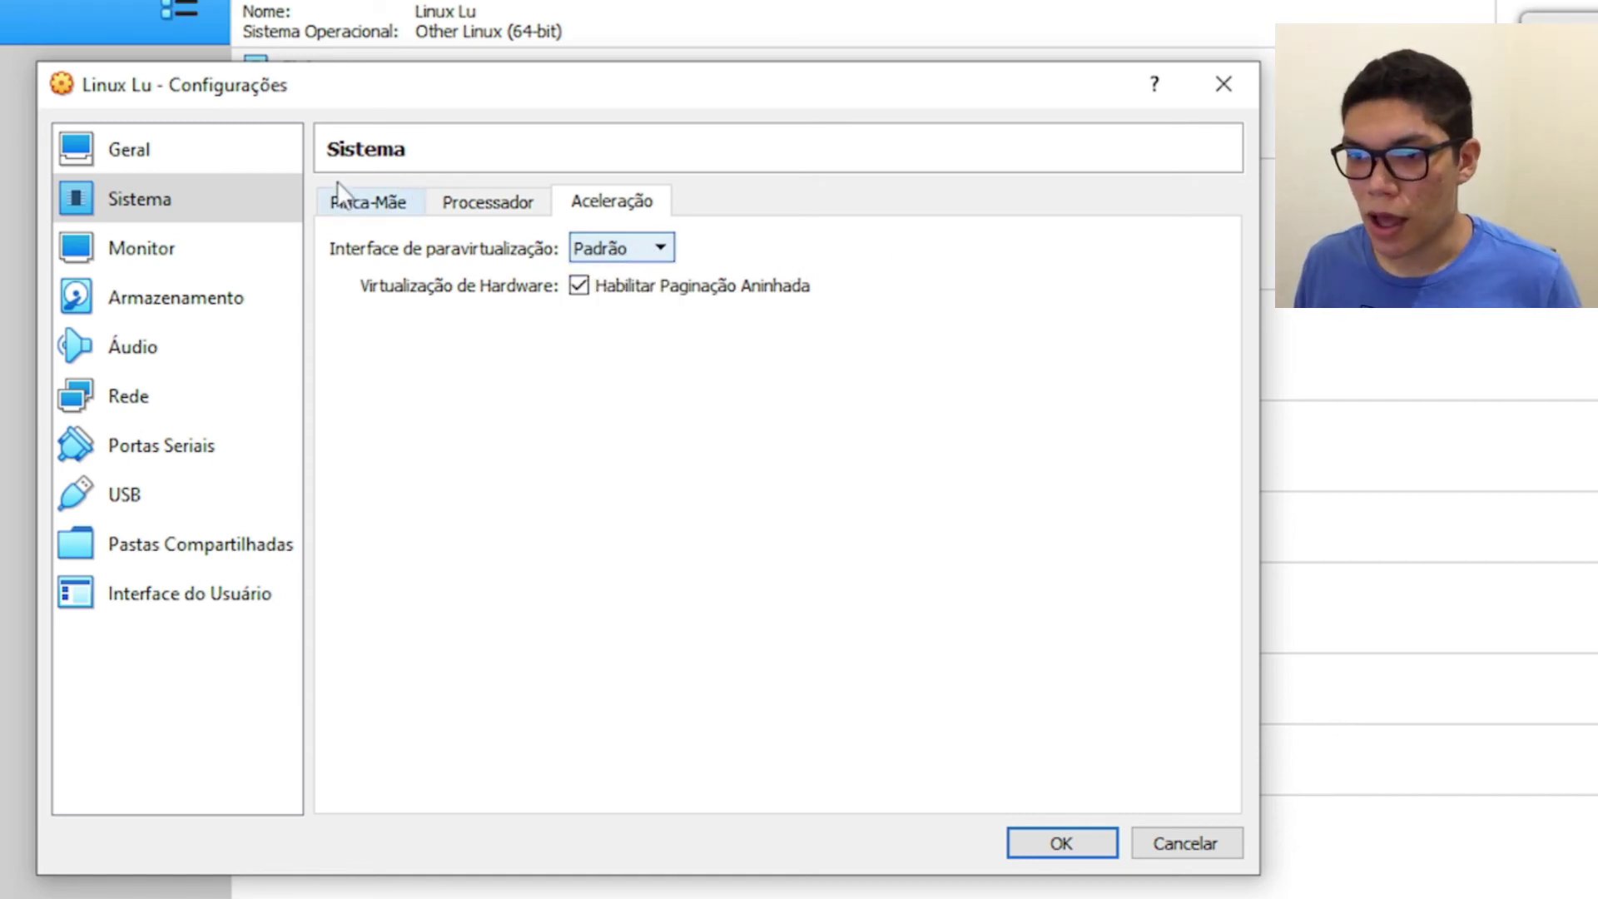
left_click(193, 256)
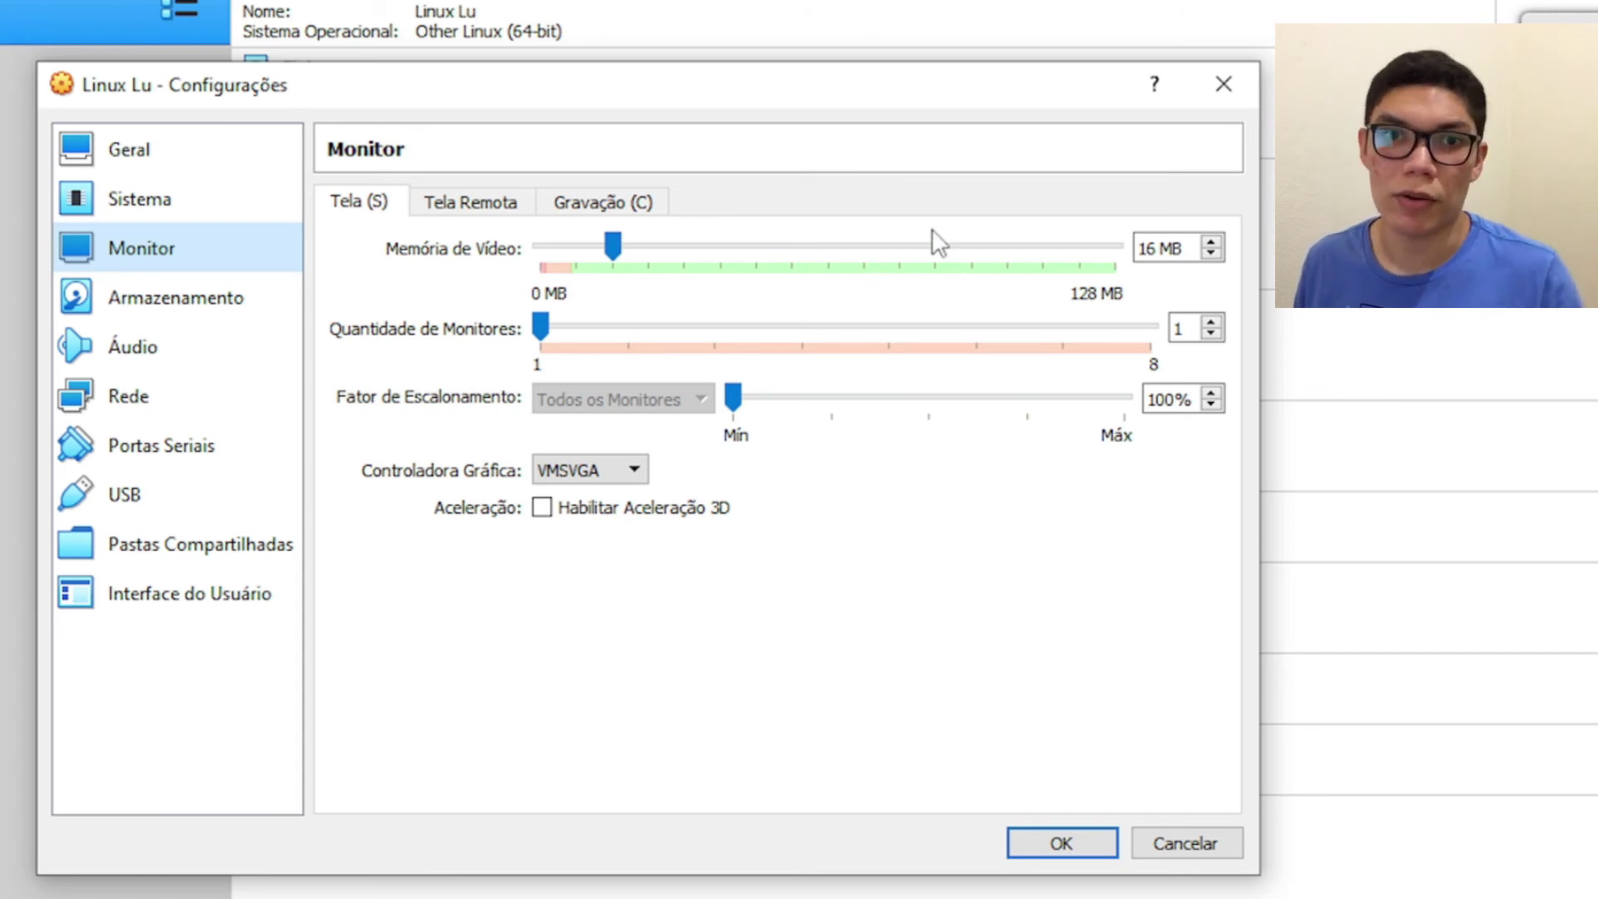
left_click_drag(613, 245, 1142, 275)
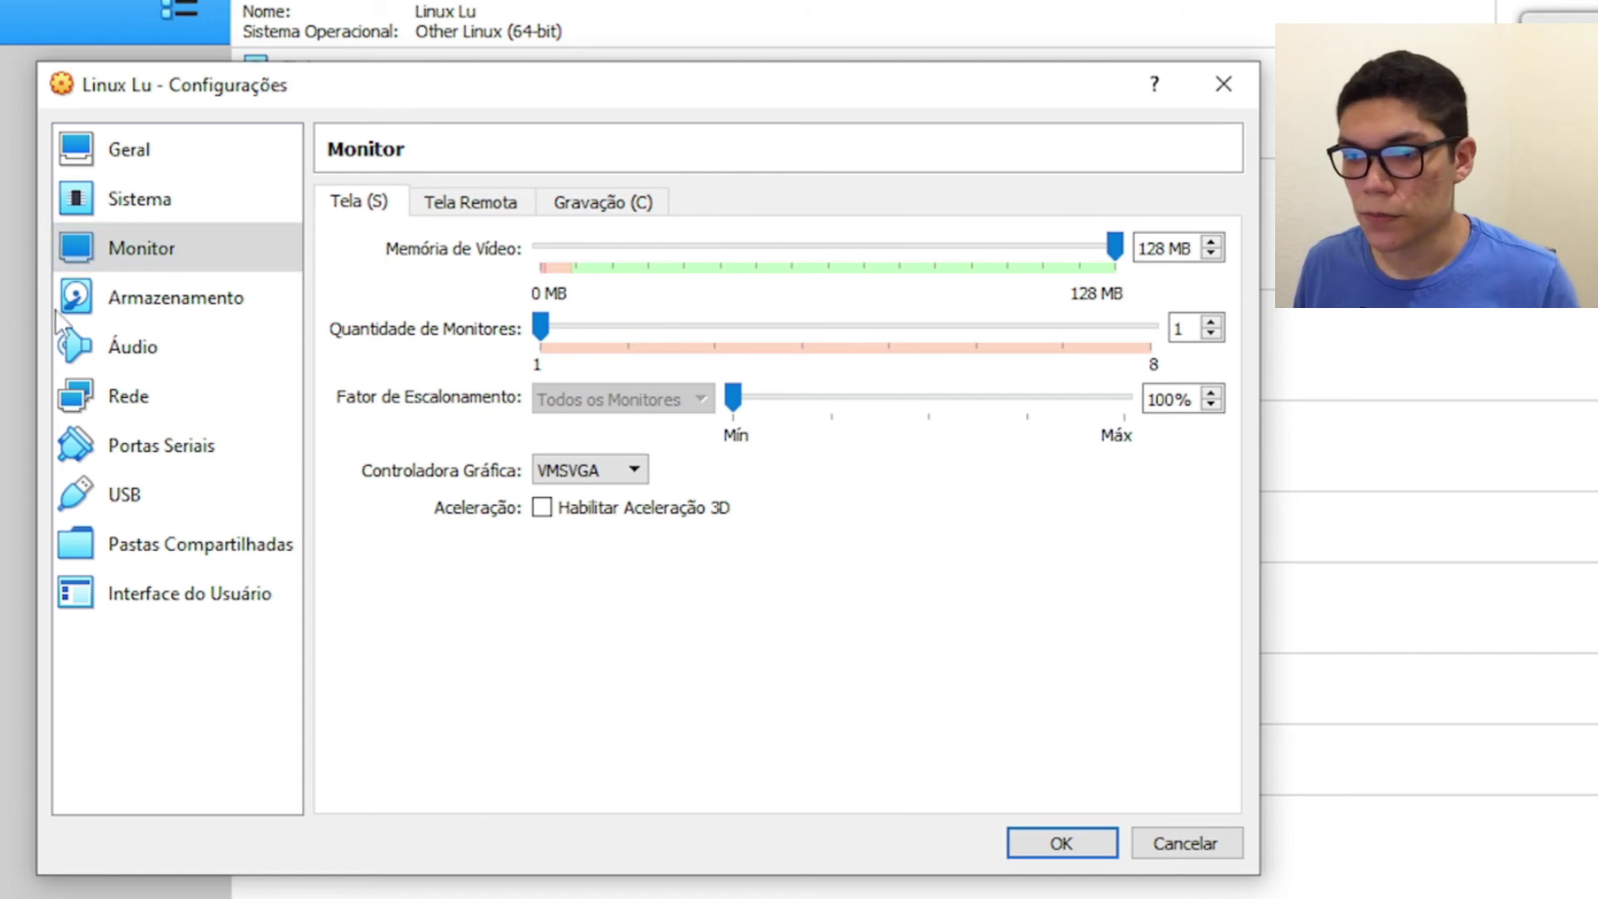
Step: Review the machine's storage, audio, network, serial port, USB, shared folder and user interface settings
left_click(99, 297)
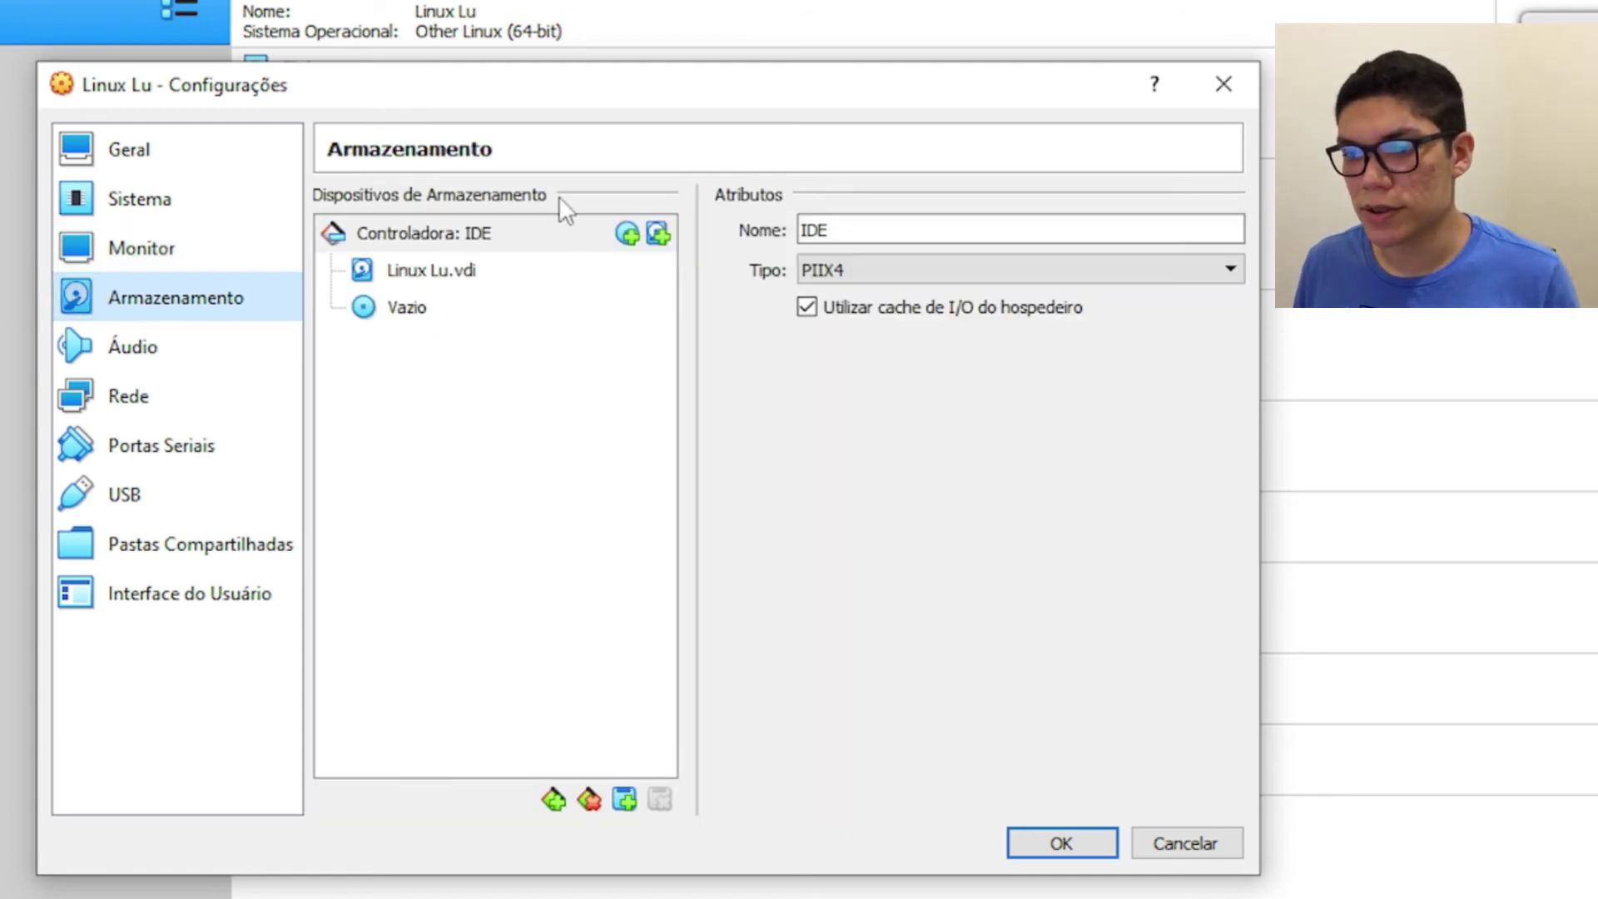
left_click(167, 359)
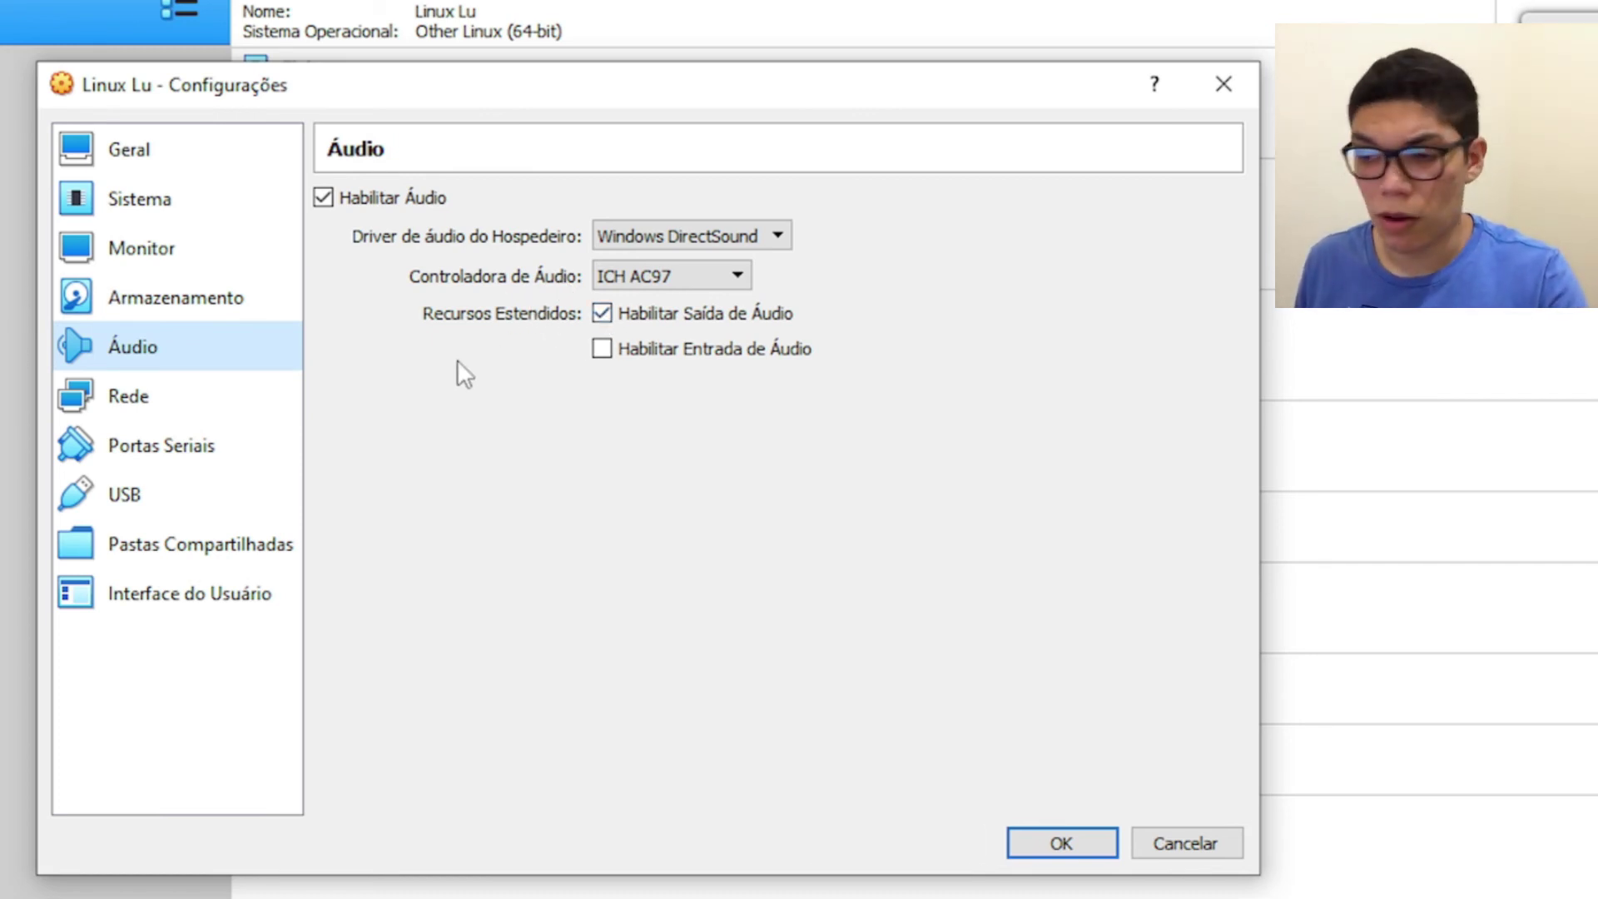
left_click(133, 406)
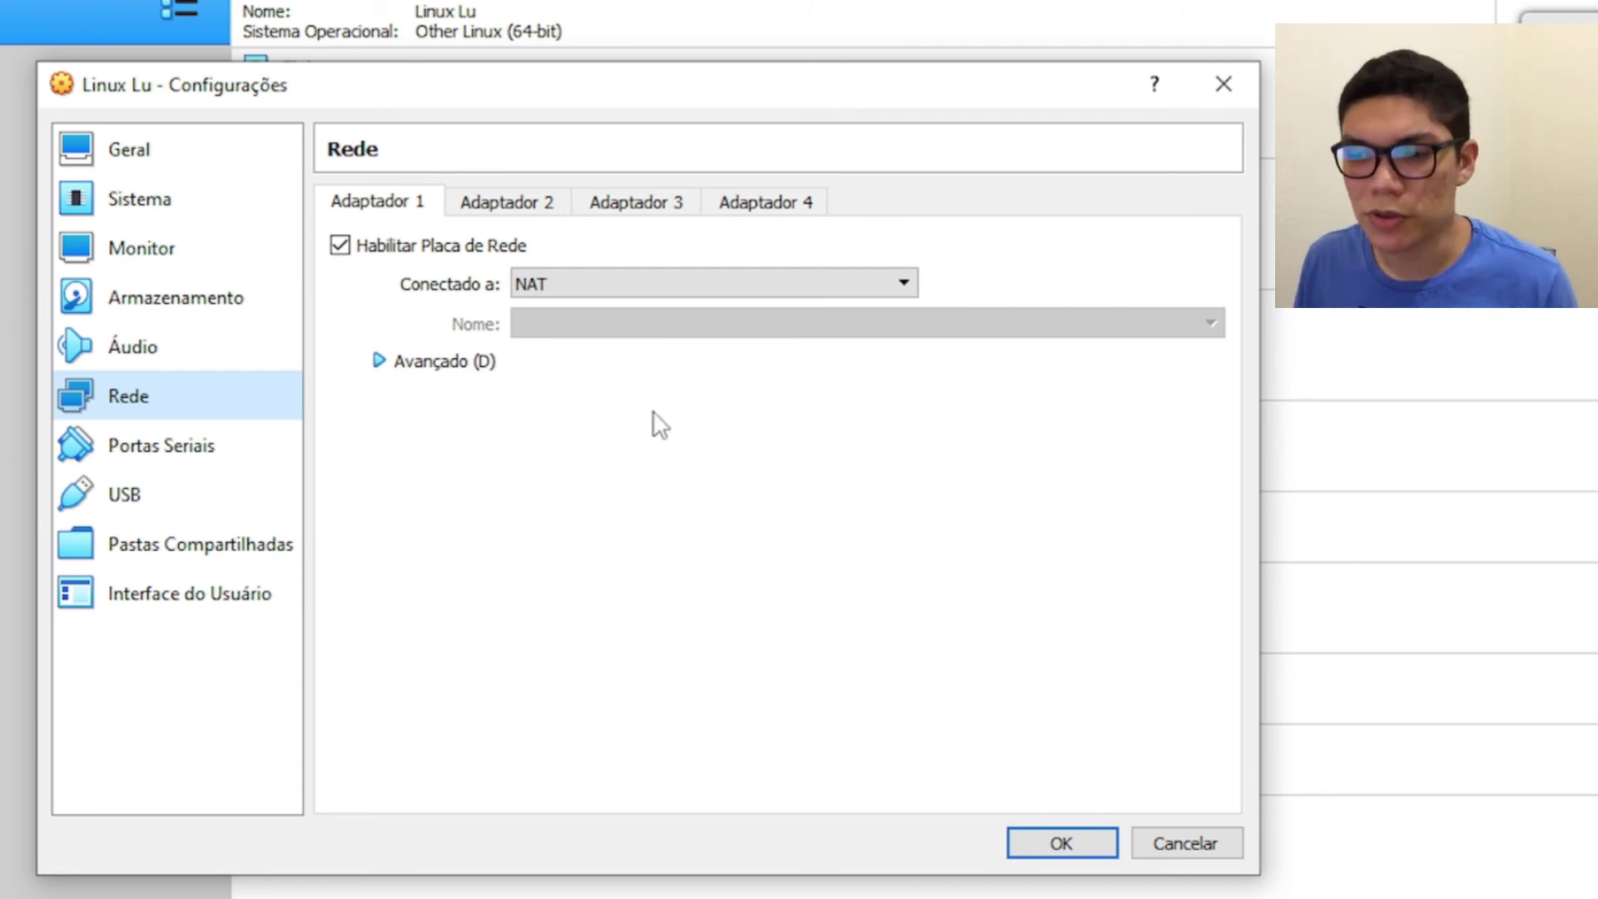
left_click(212, 446)
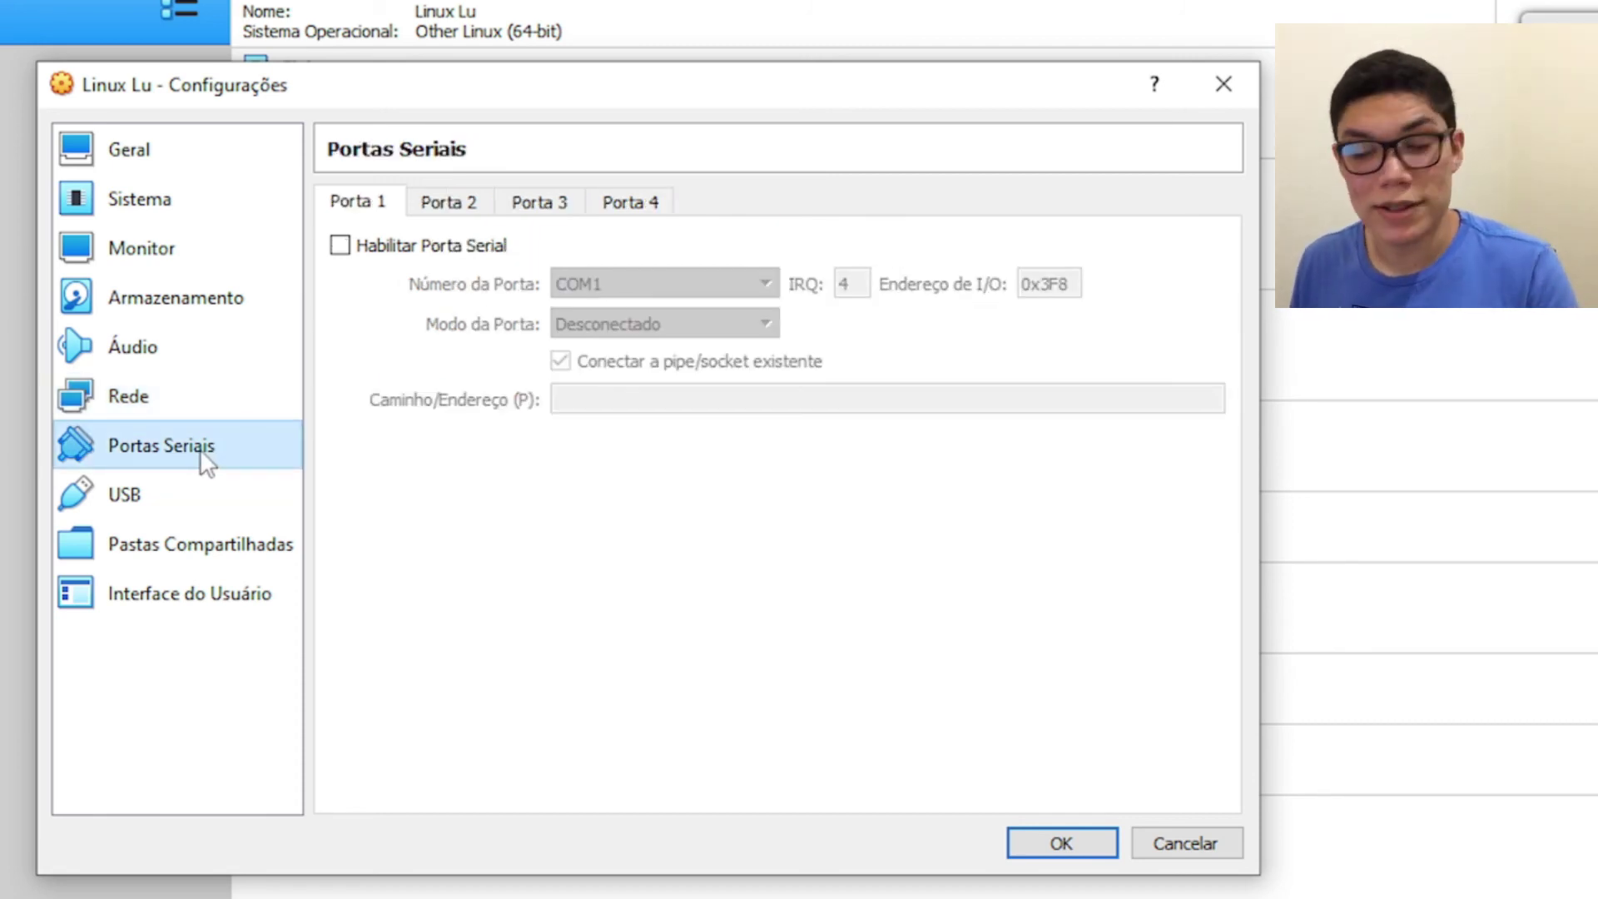
left_click(193, 499)
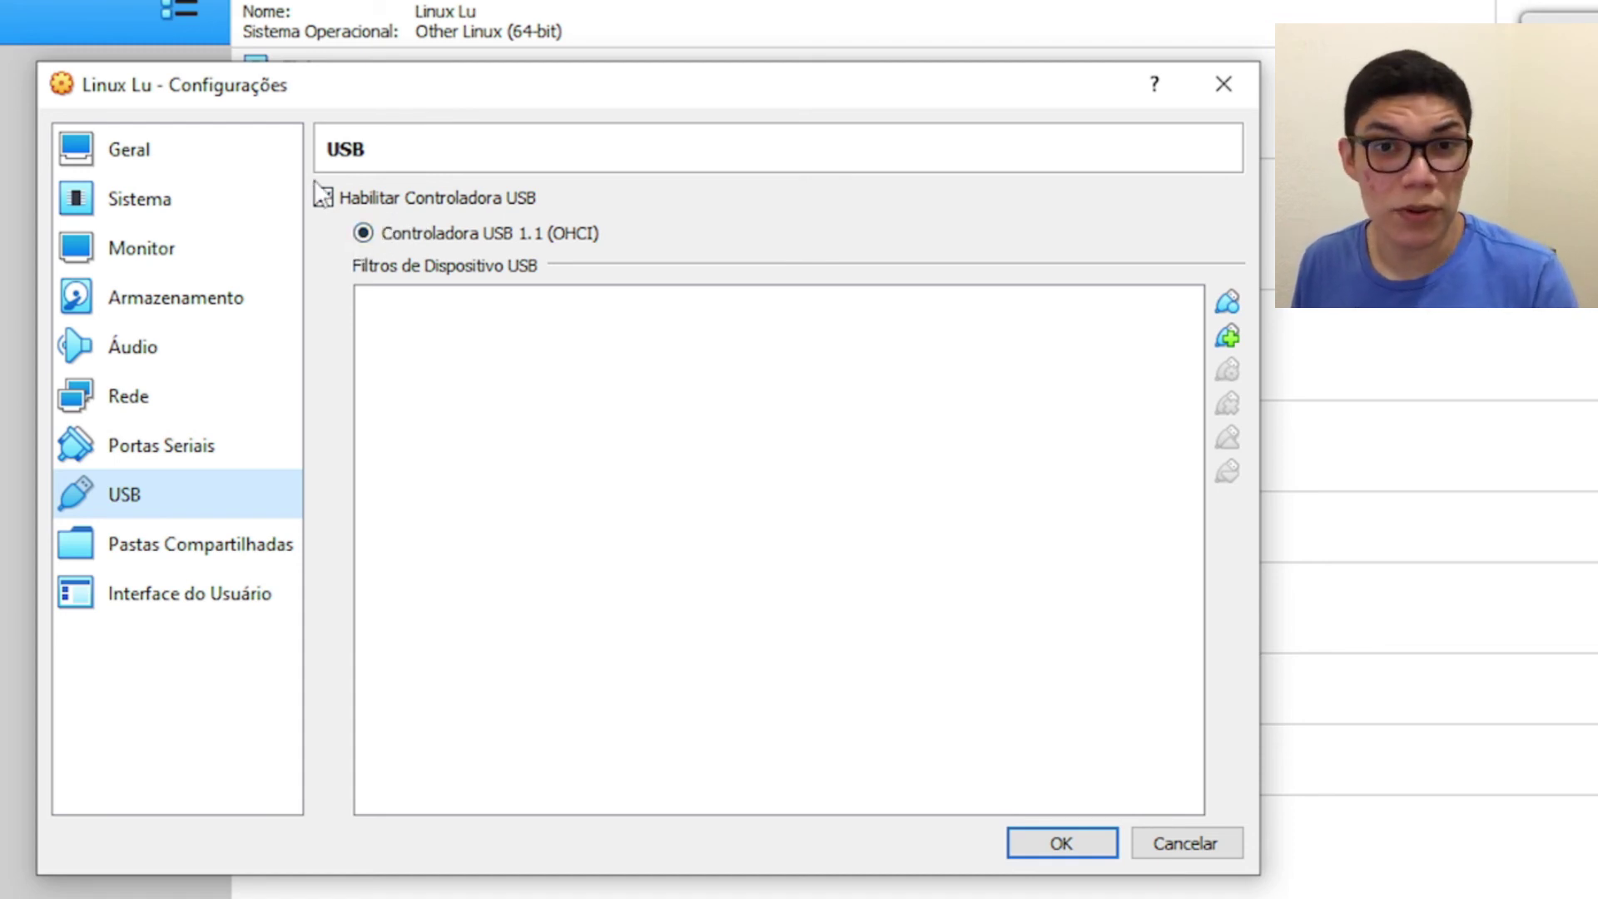
left_click(230, 556)
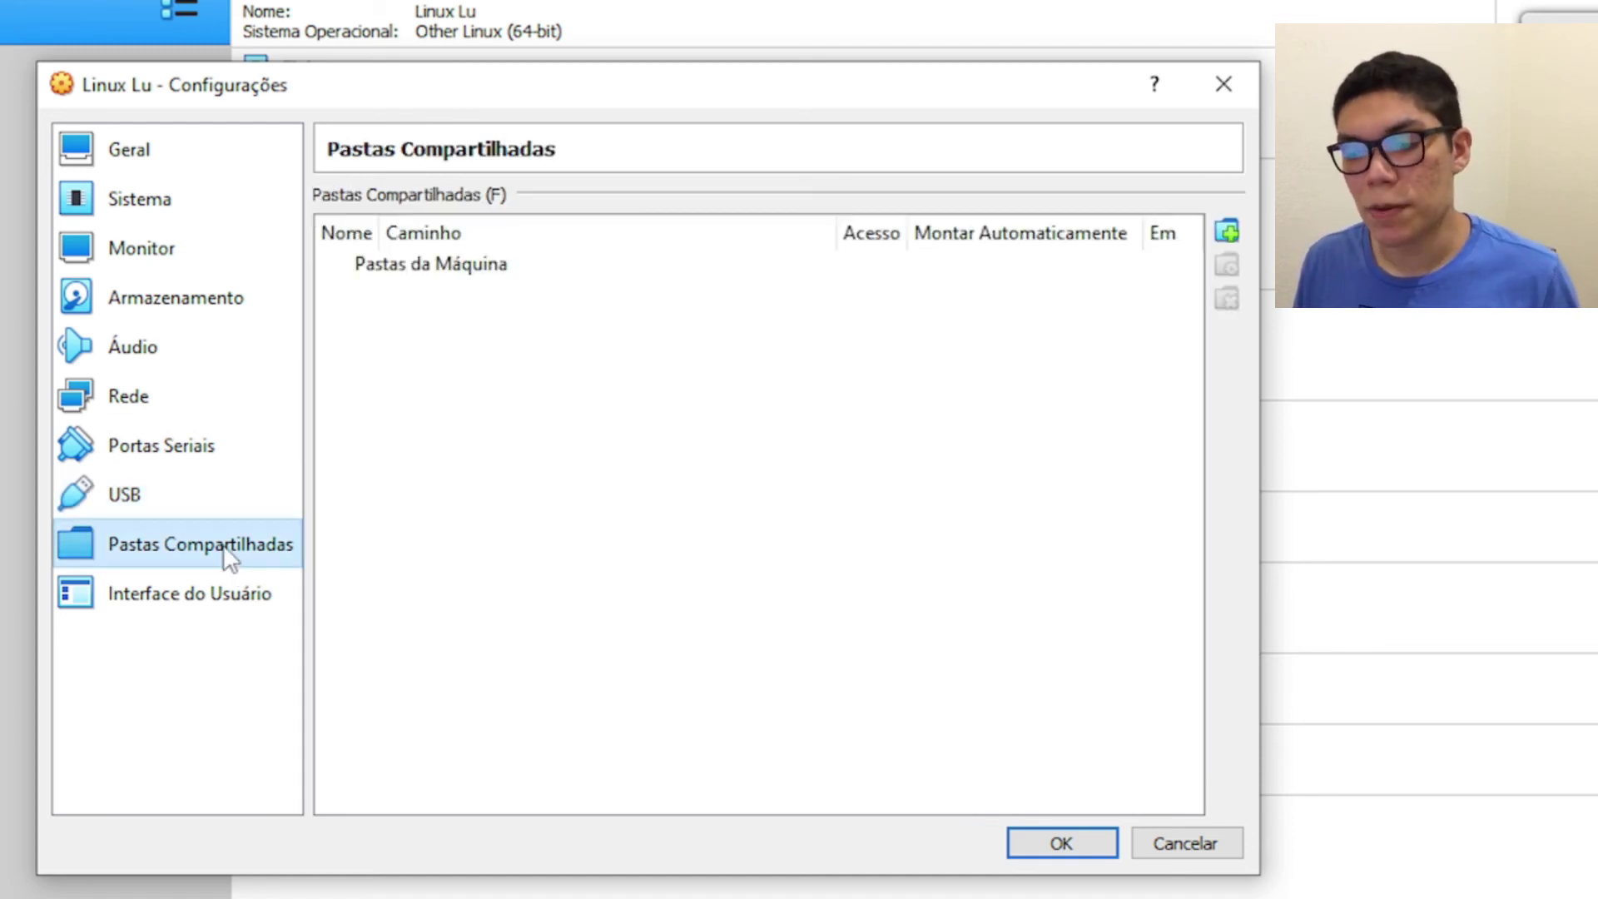
mouse_move(333, 504)
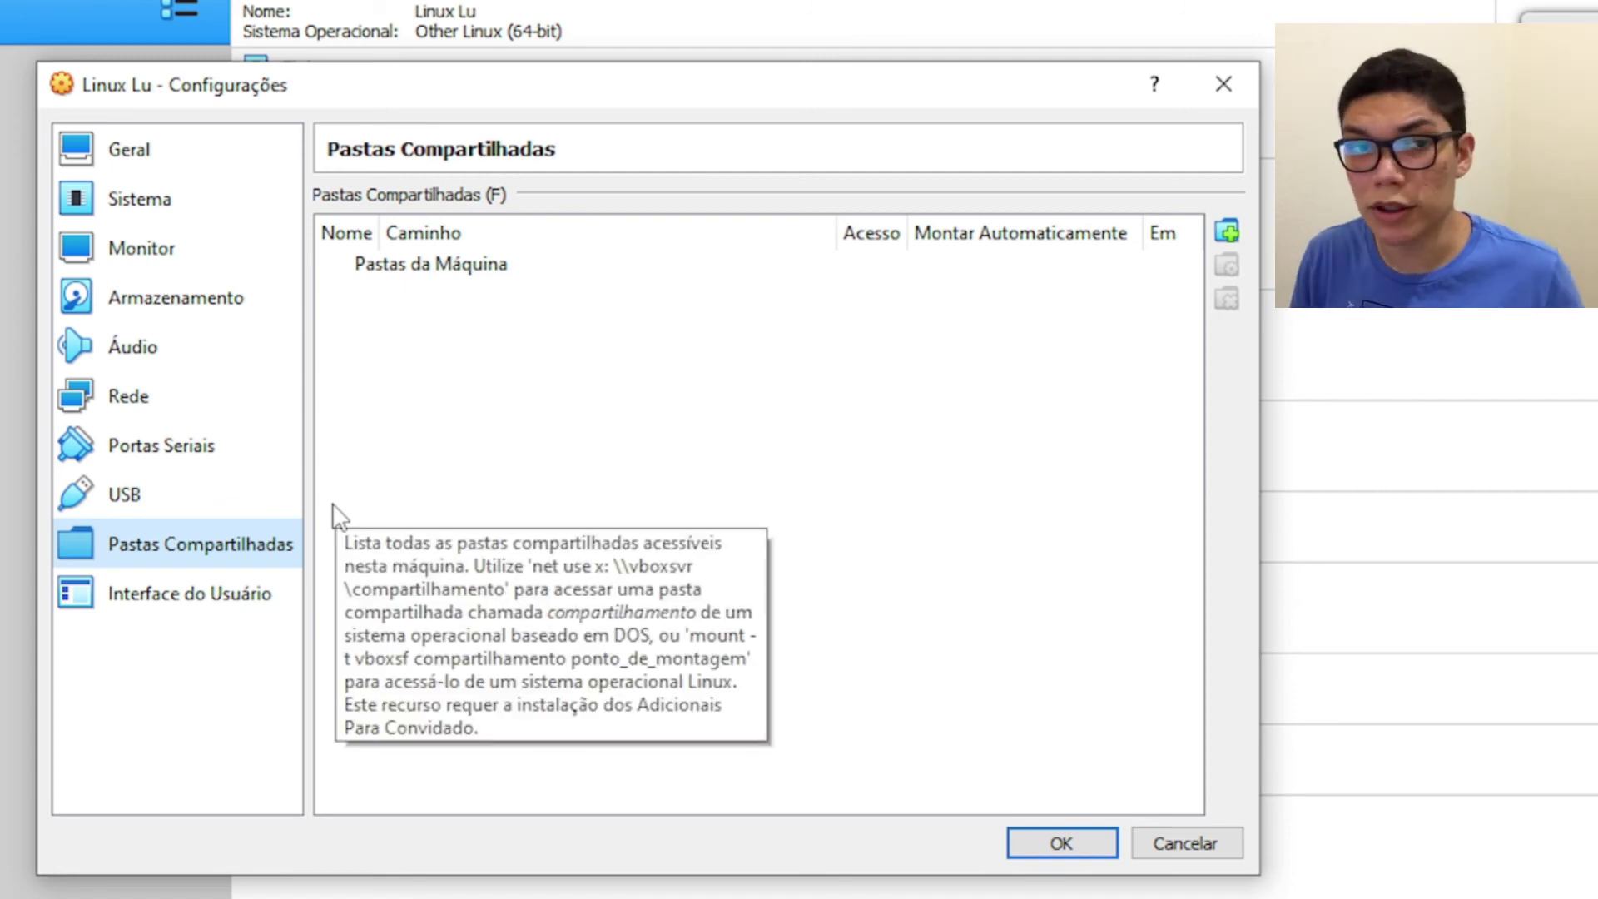
left_click(220, 596)
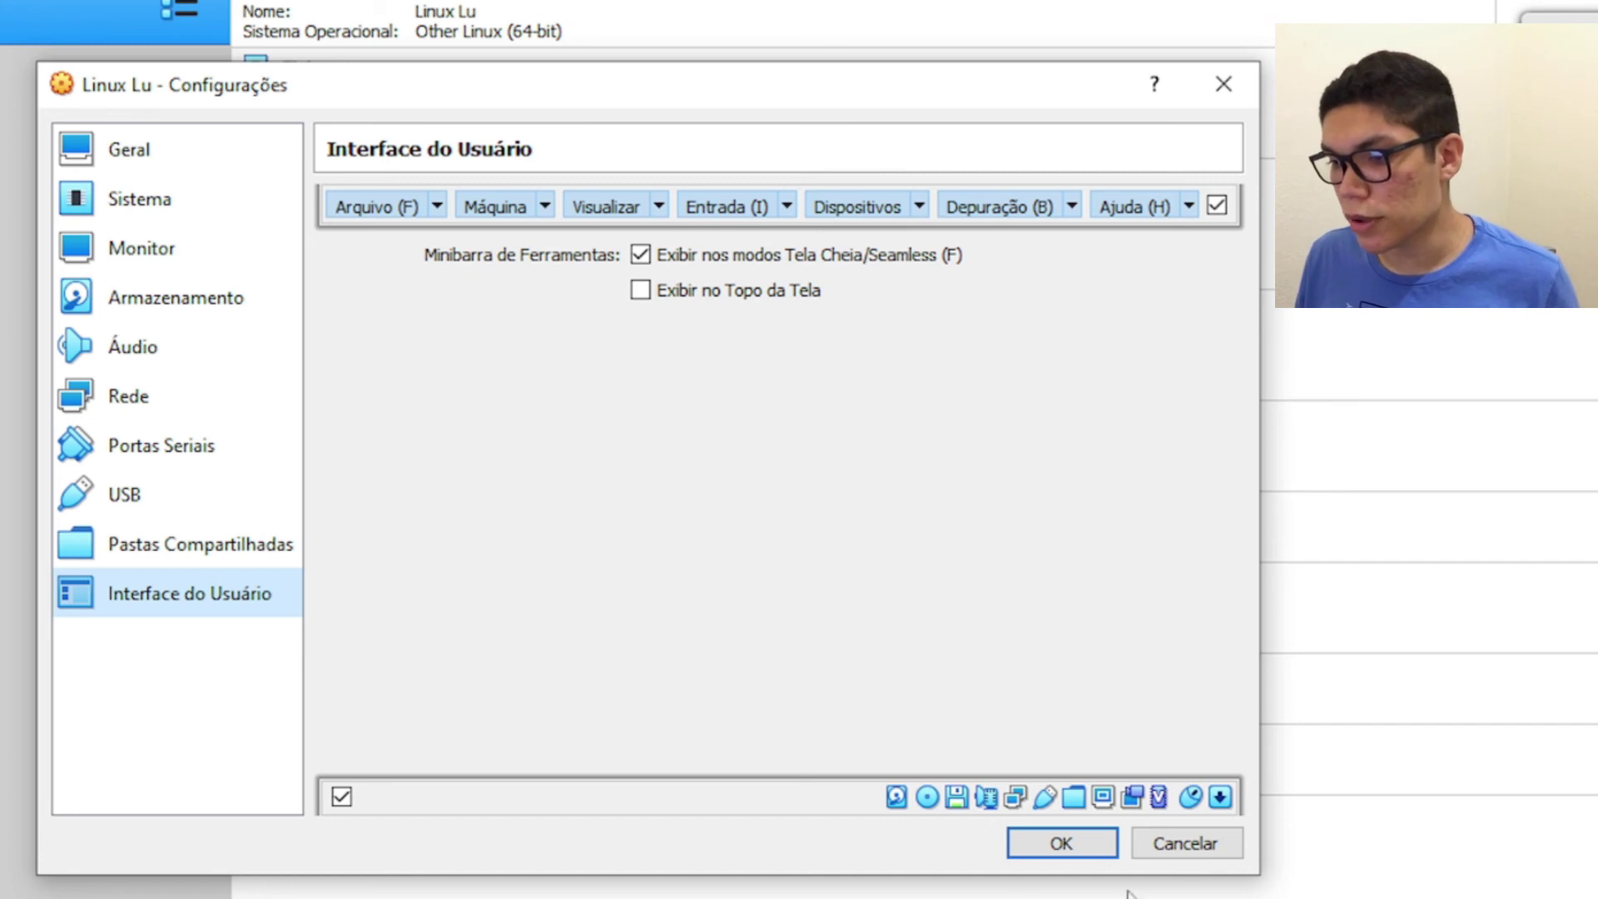
Step: Save the machine's settings and start the Linux Lu virtual machine
left_click(1061, 843)
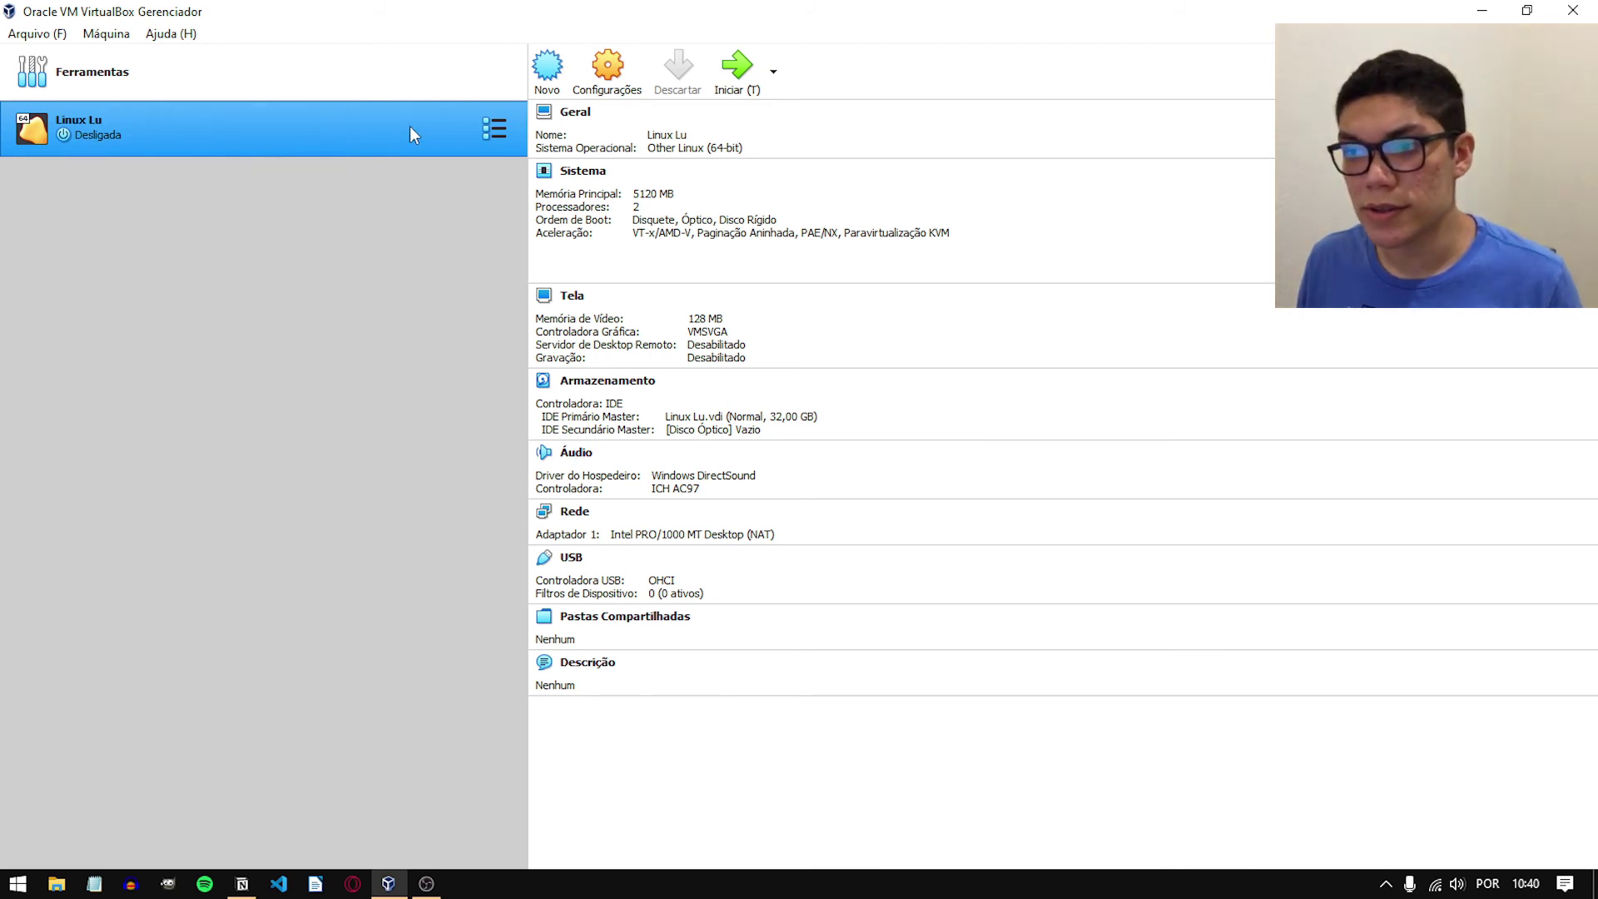
left_click(741, 88)
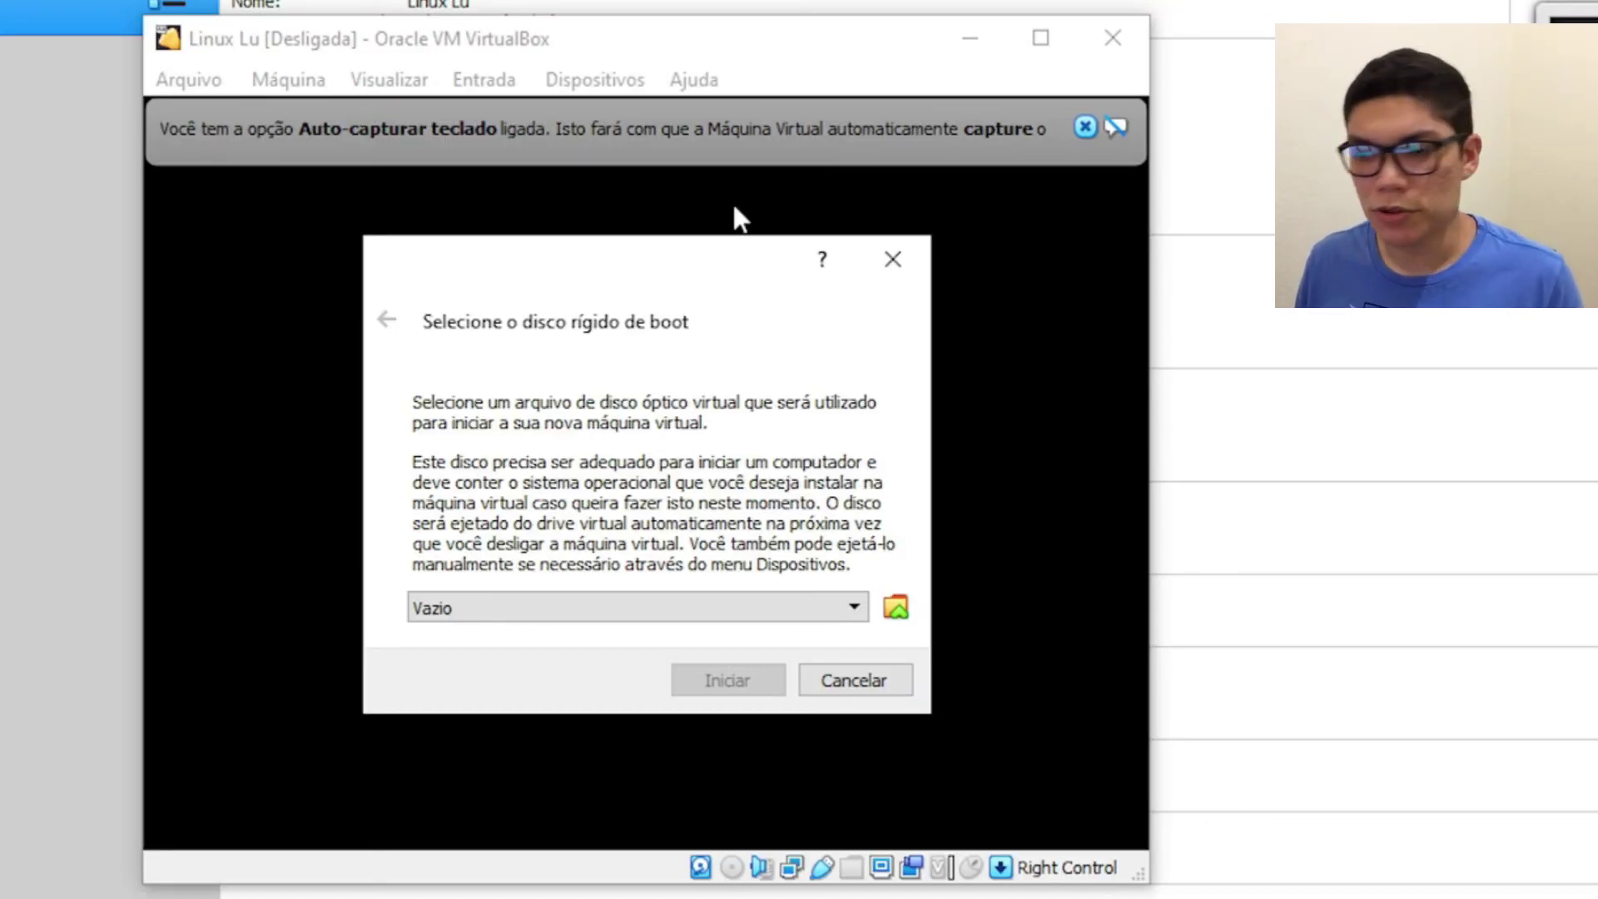
Step: Add lubuntu-20.04.3-desktop-amd64 from the Iso Linux folder in 14 - Isos as the startup disc and boot the machine from it
left_click(757, 605)
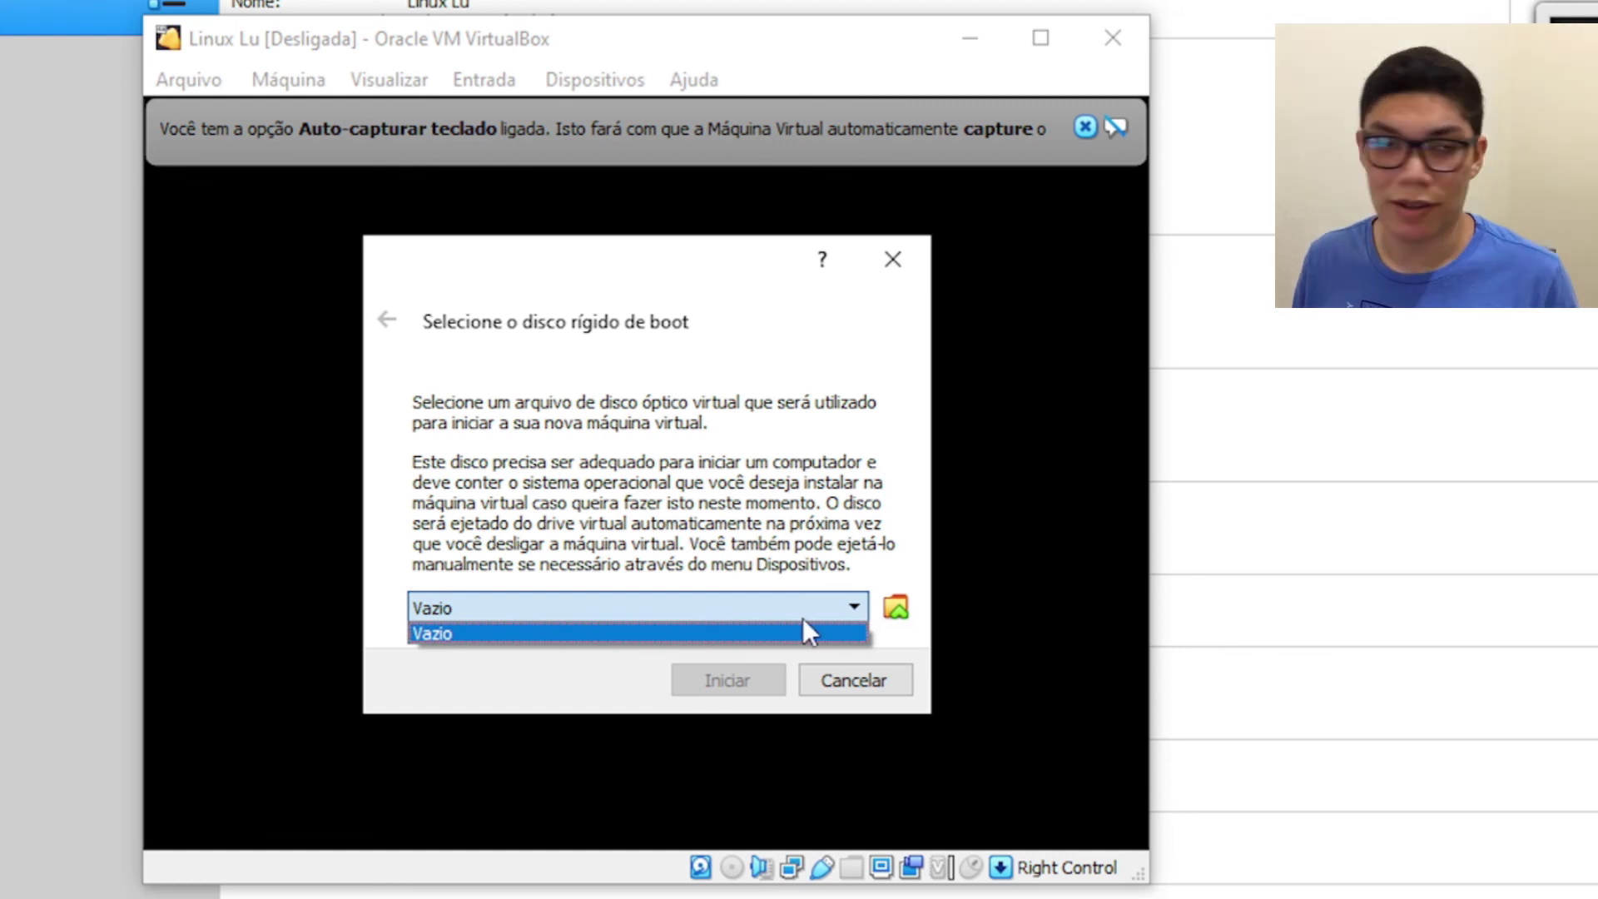
left_click(895, 607)
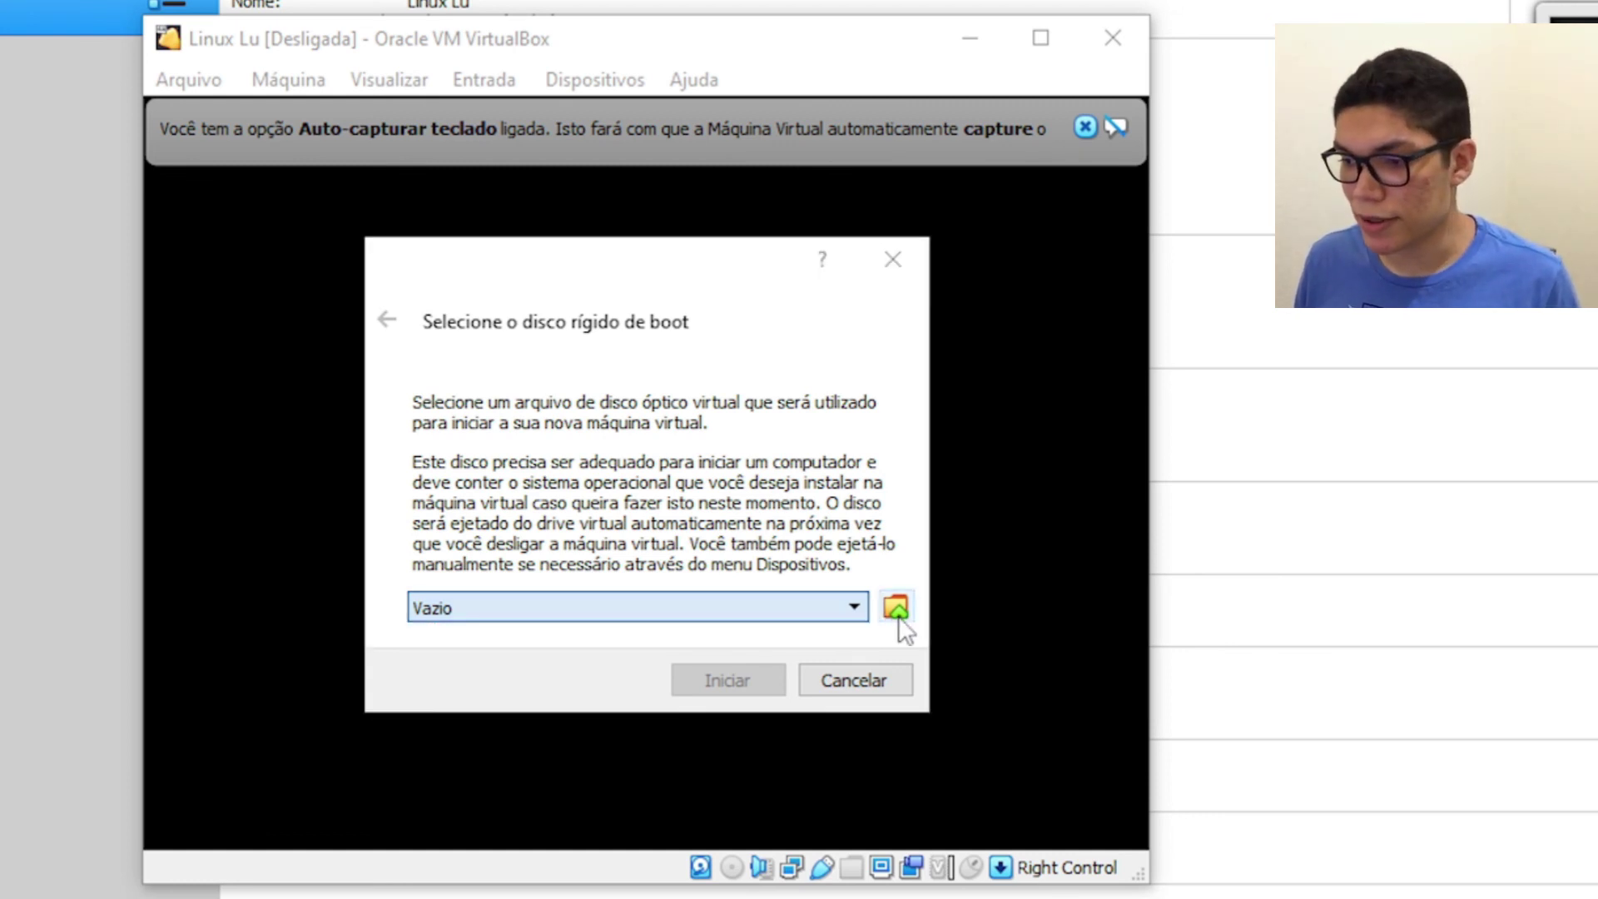
left_click_drag(763, 268, 691, 286)
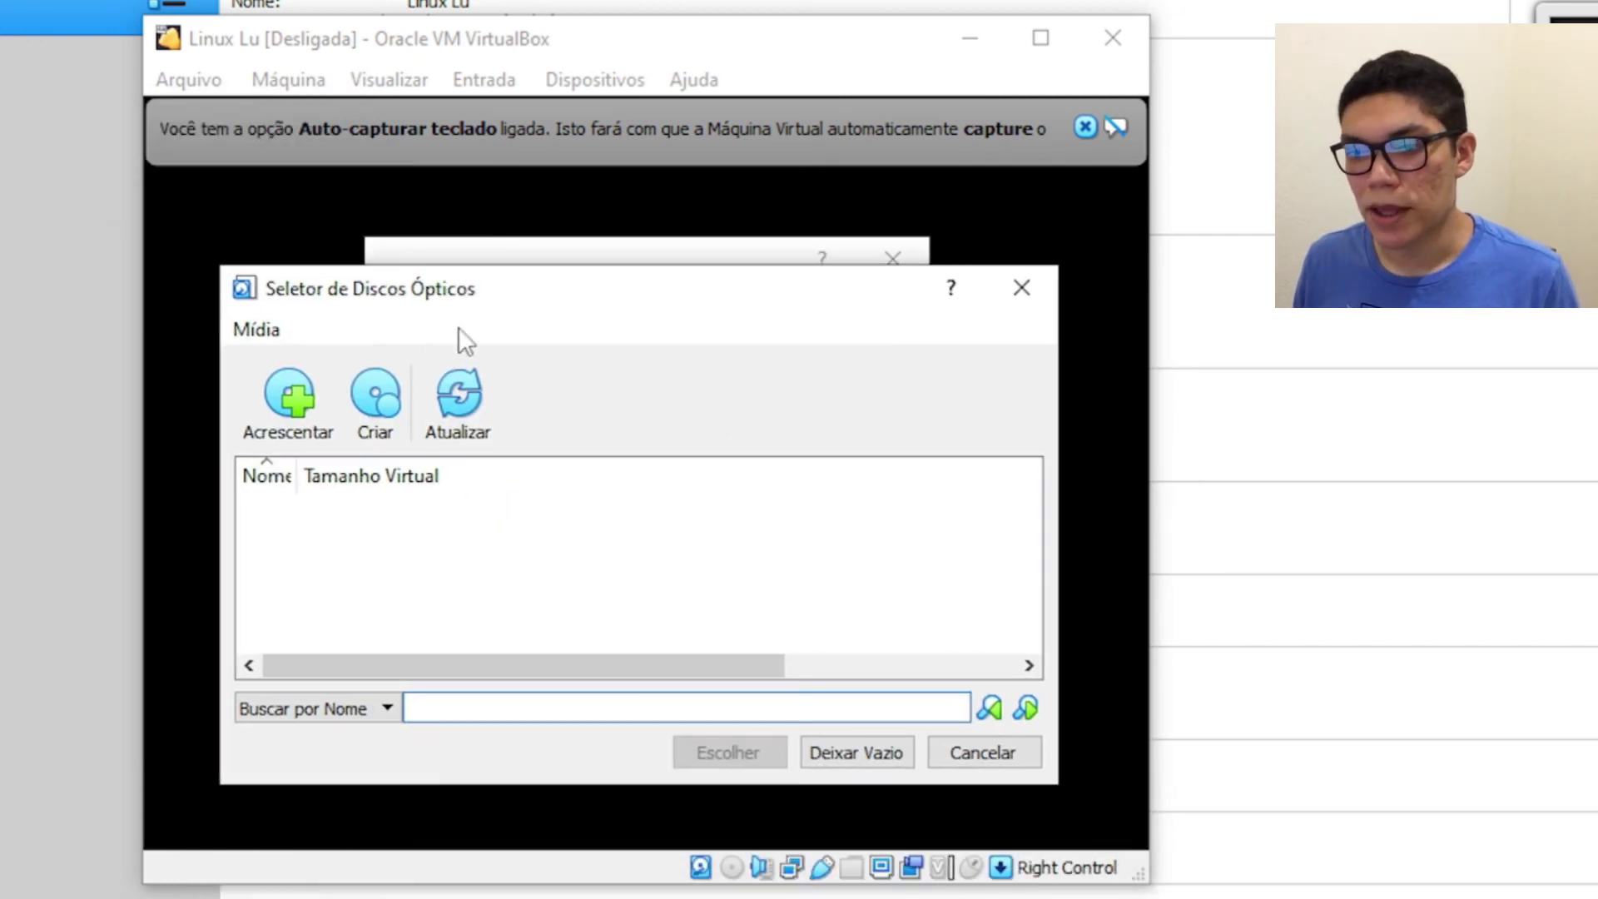
left_click(300, 411)
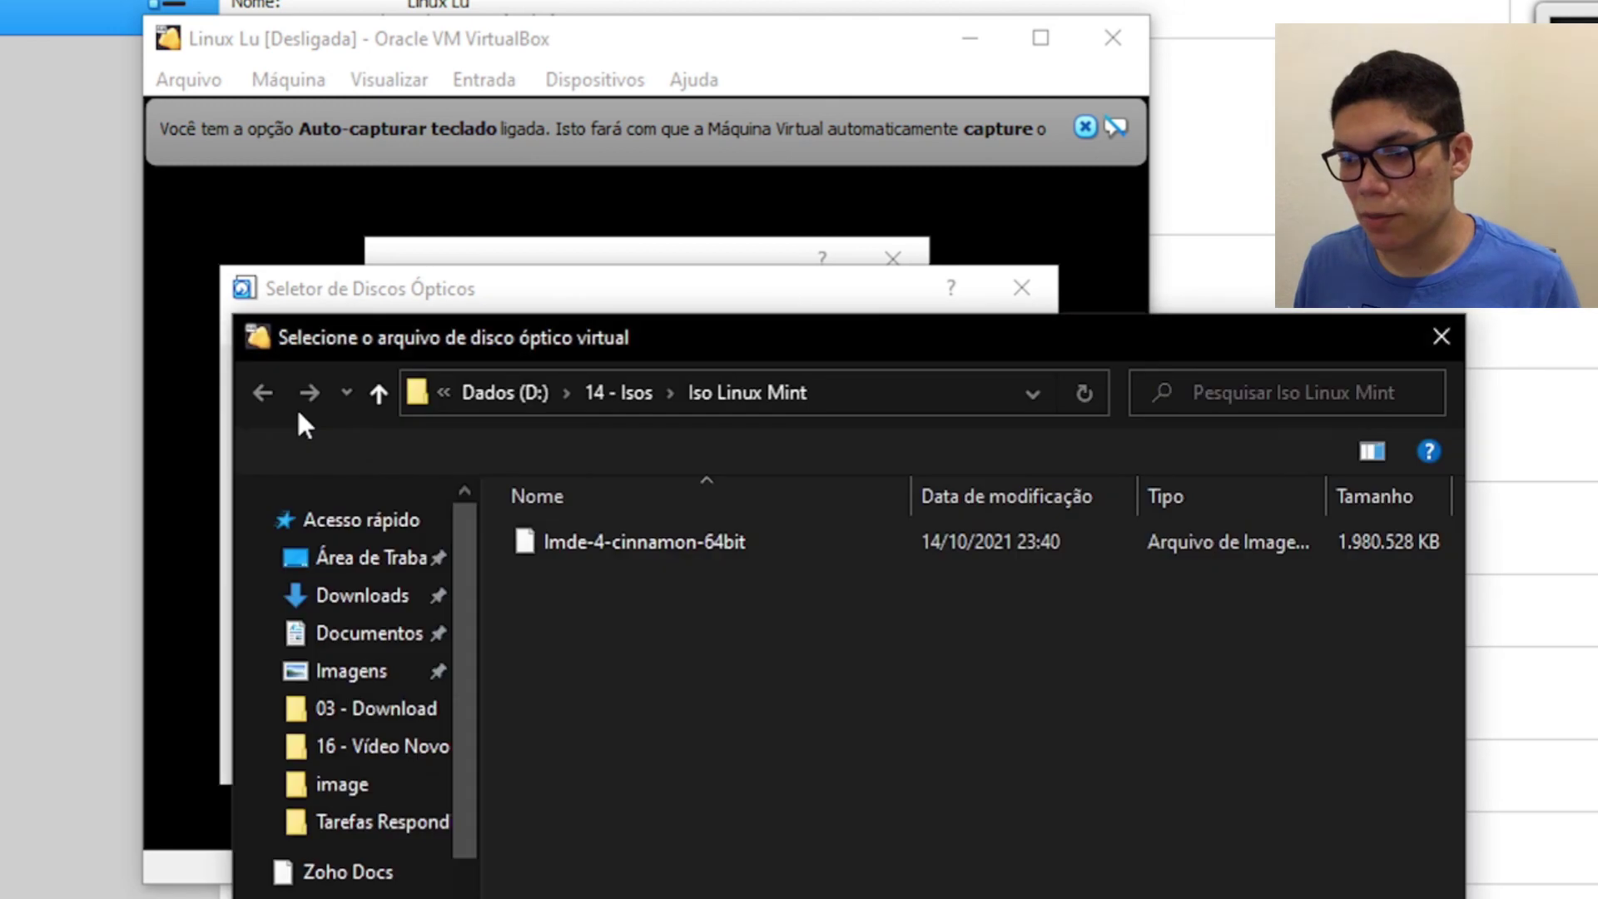
left_click_drag(777, 348, 532, 108)
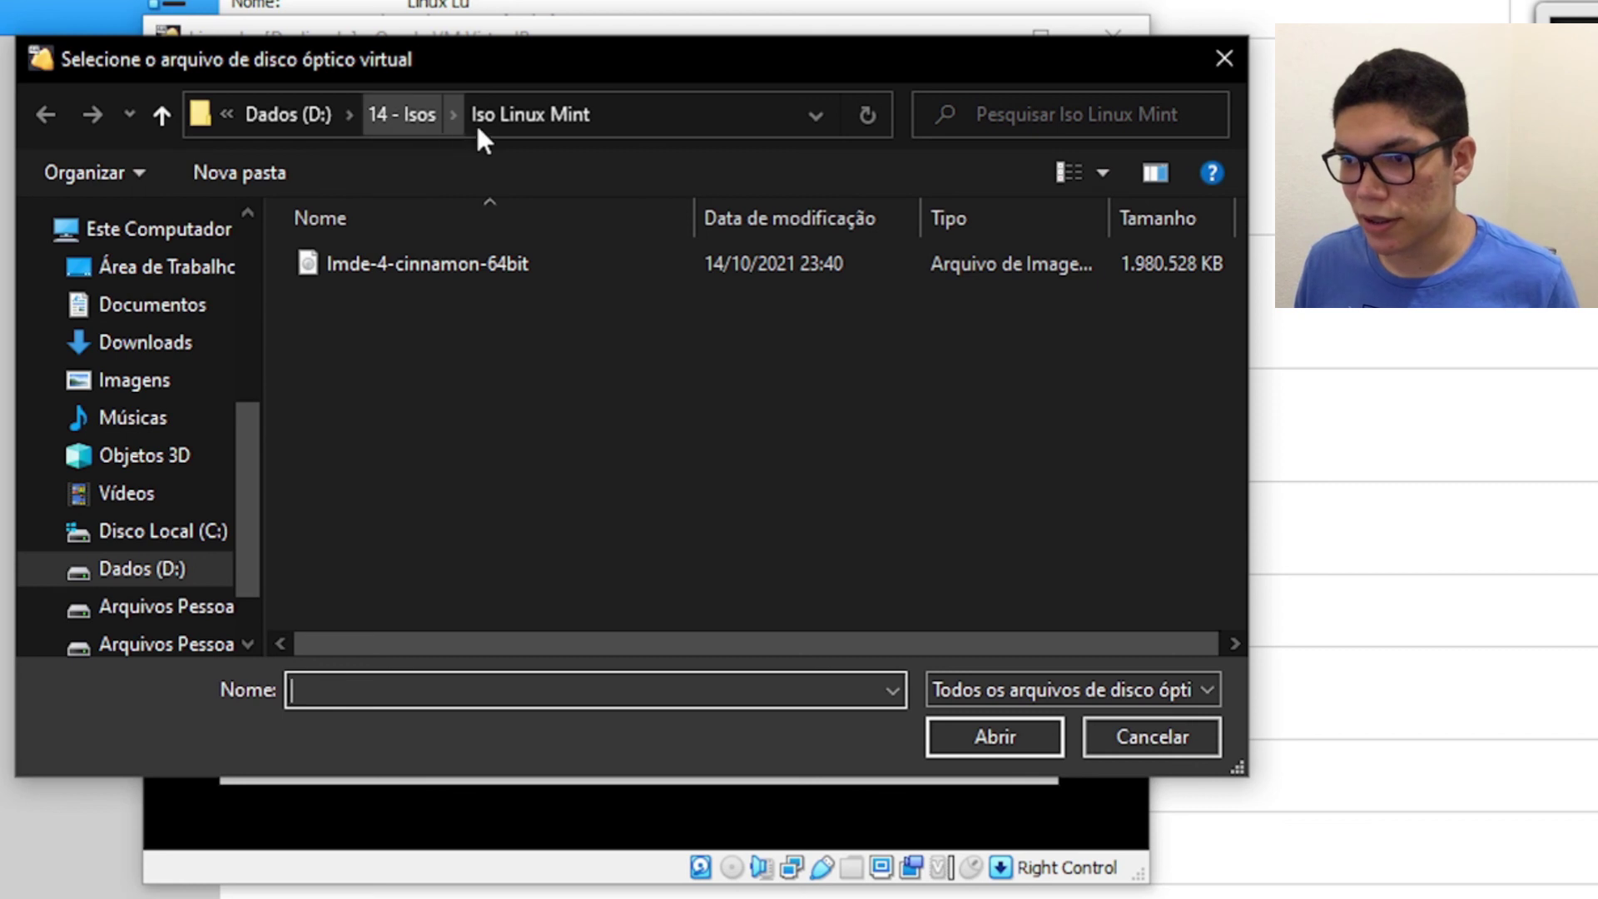
left_click(415, 116)
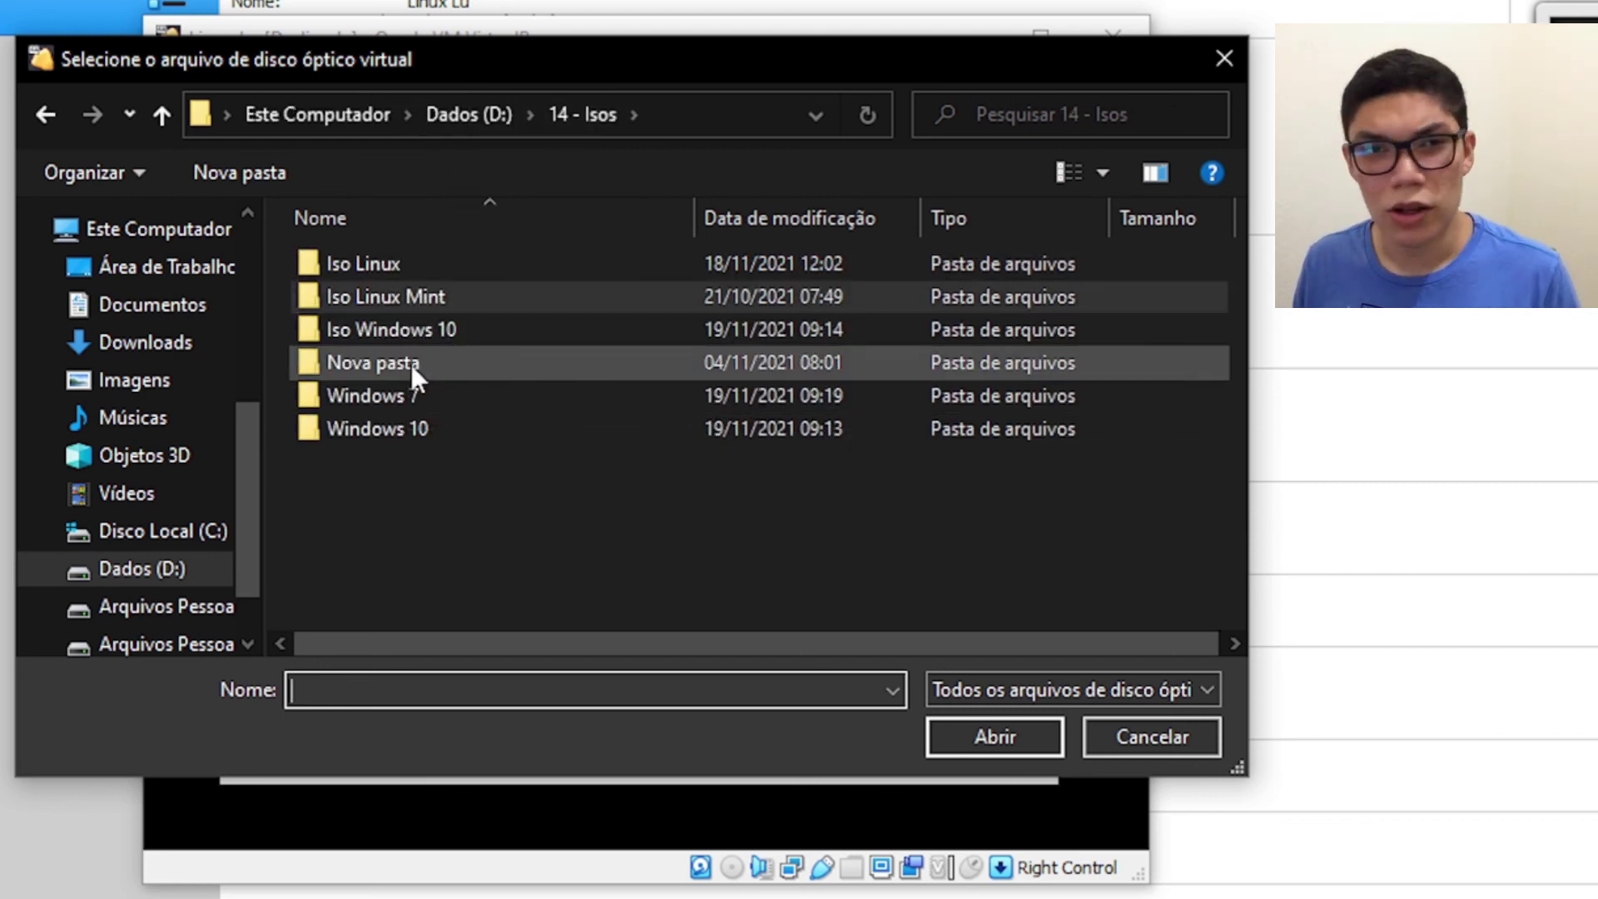
double_click(431, 268)
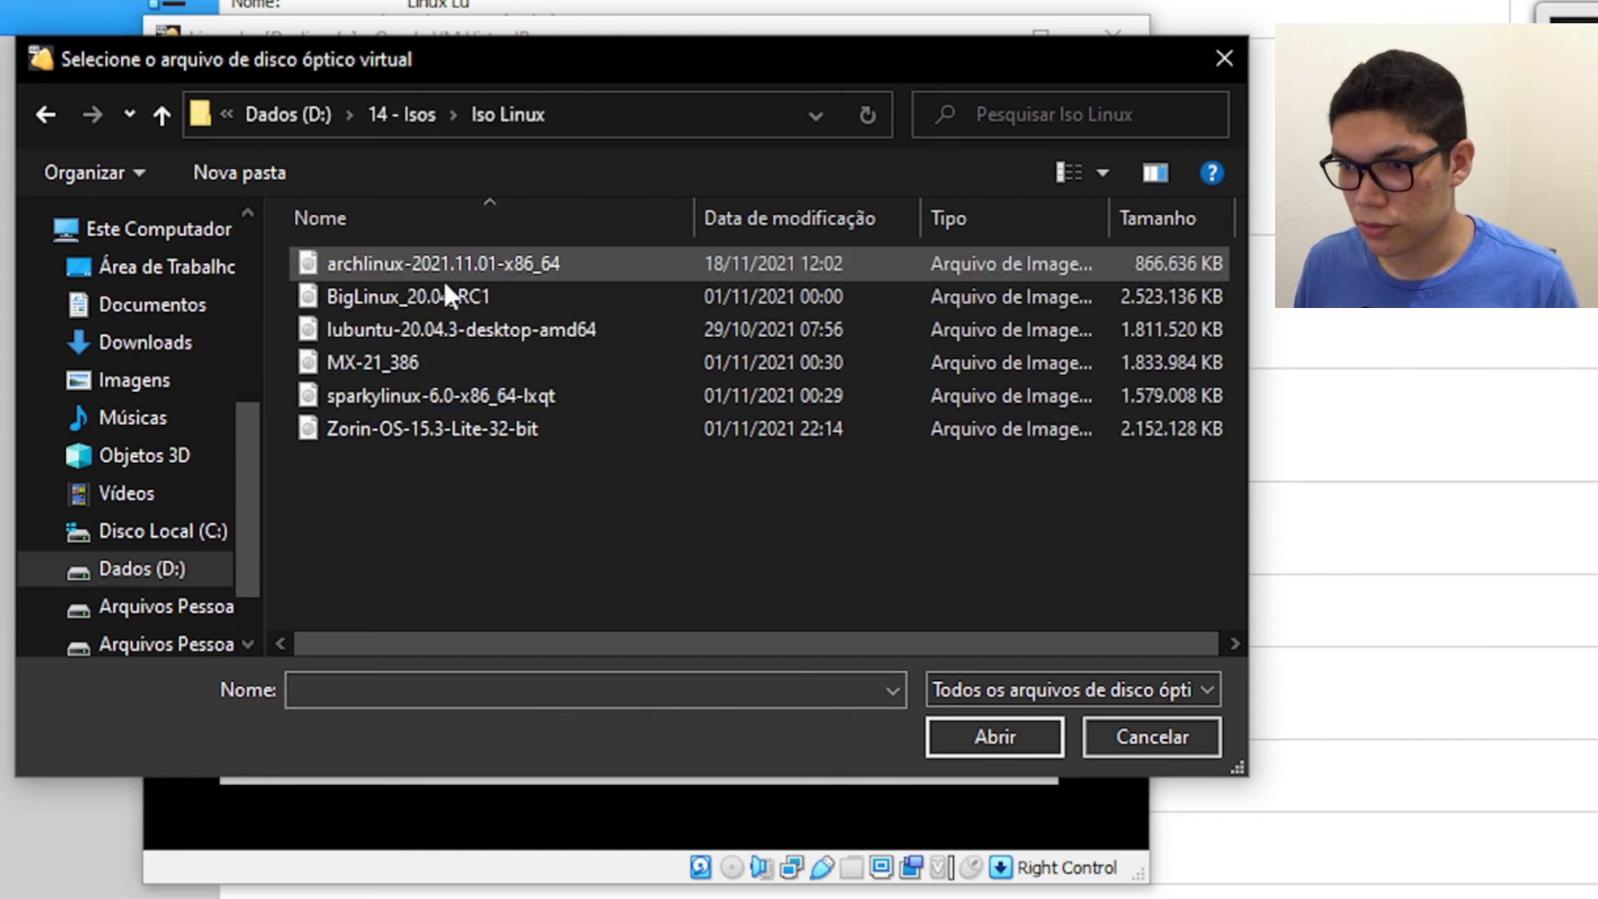
left_click(450, 328)
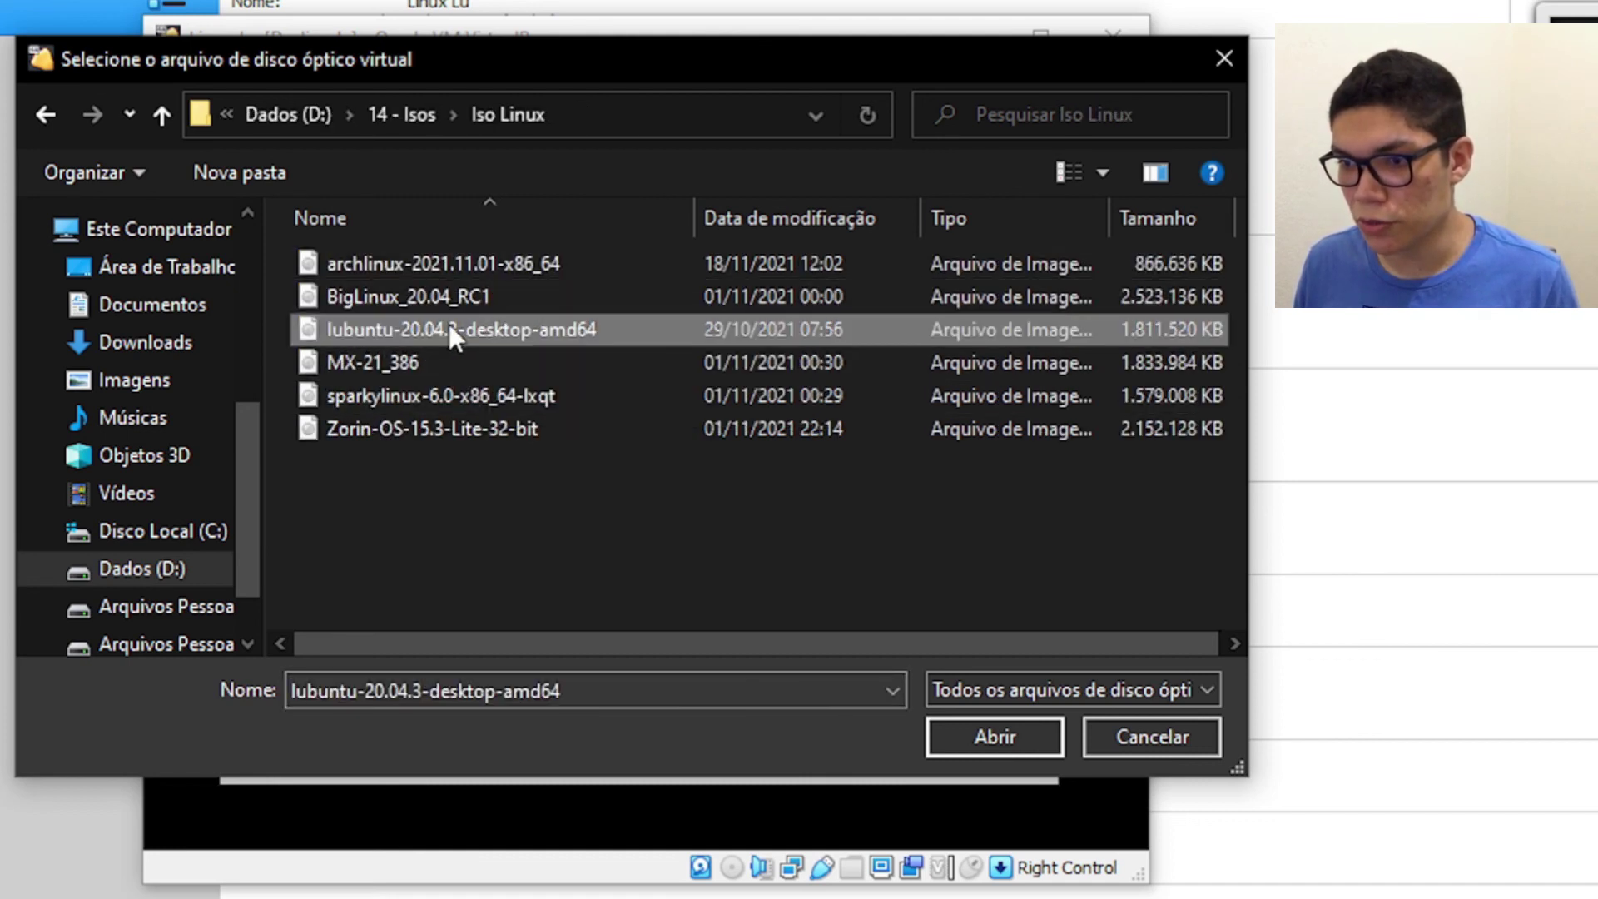
left_click(997, 734)
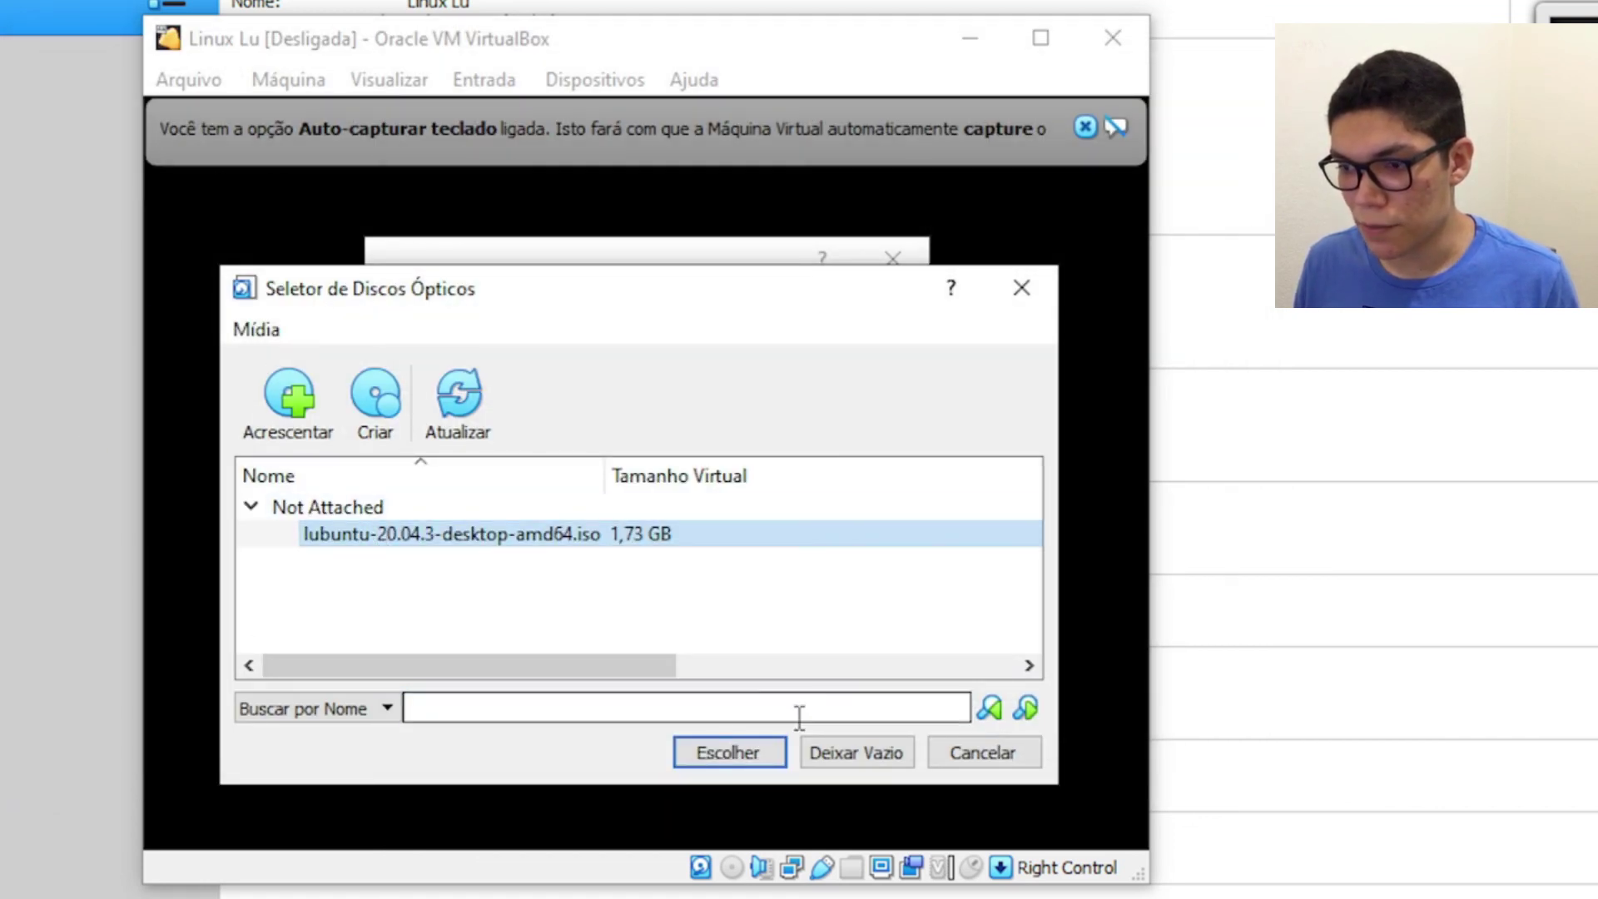
left_click(719, 749)
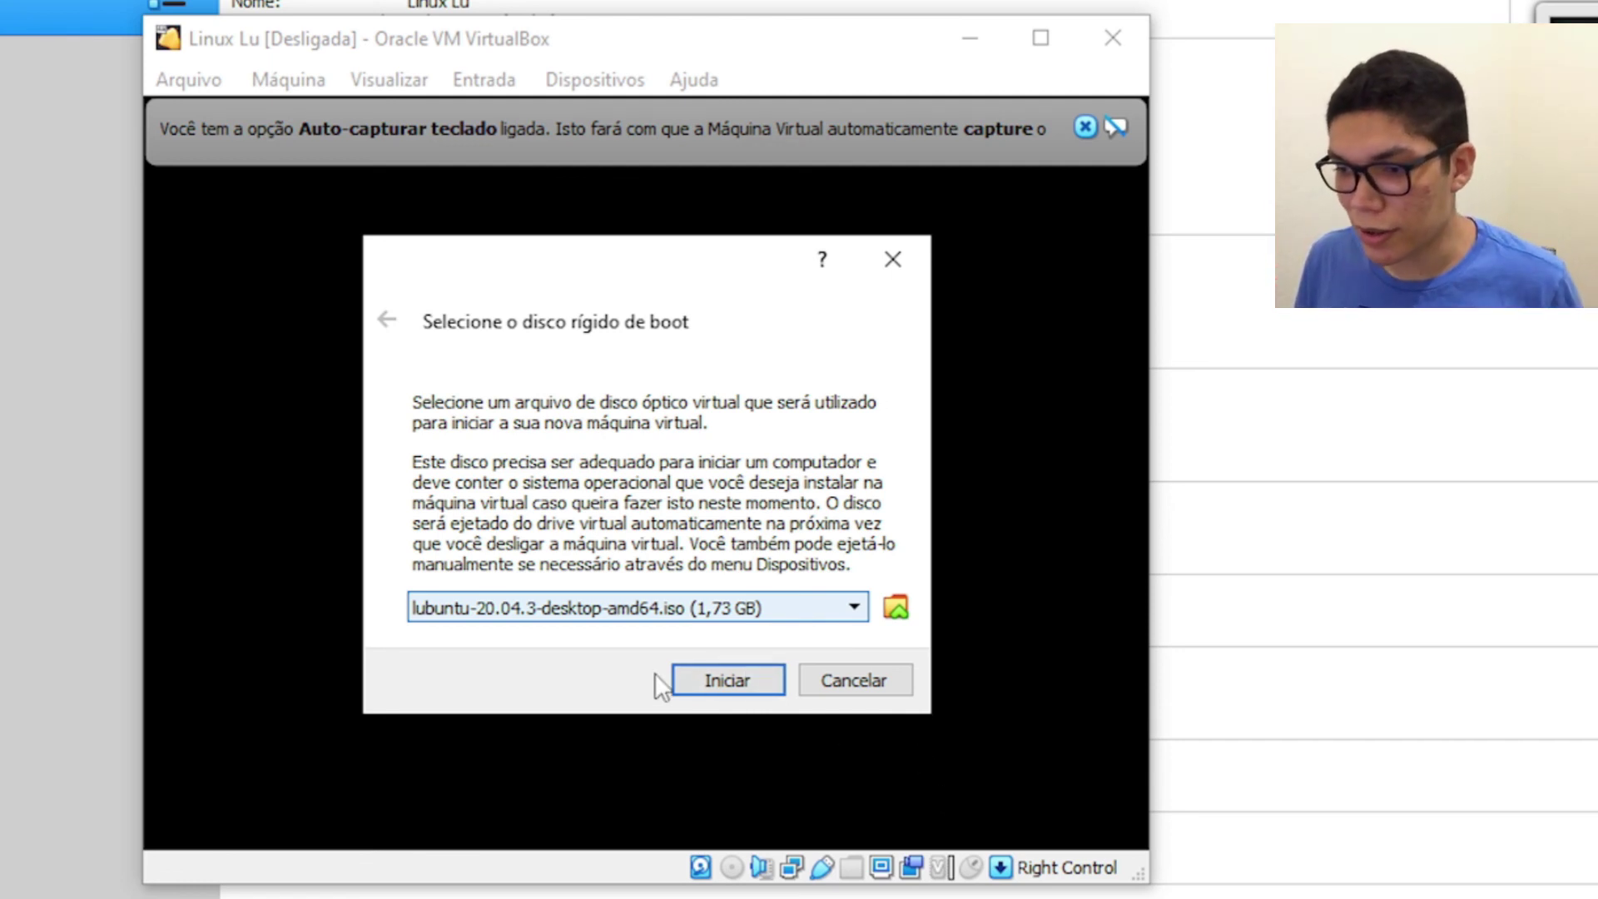
left_click(716, 682)
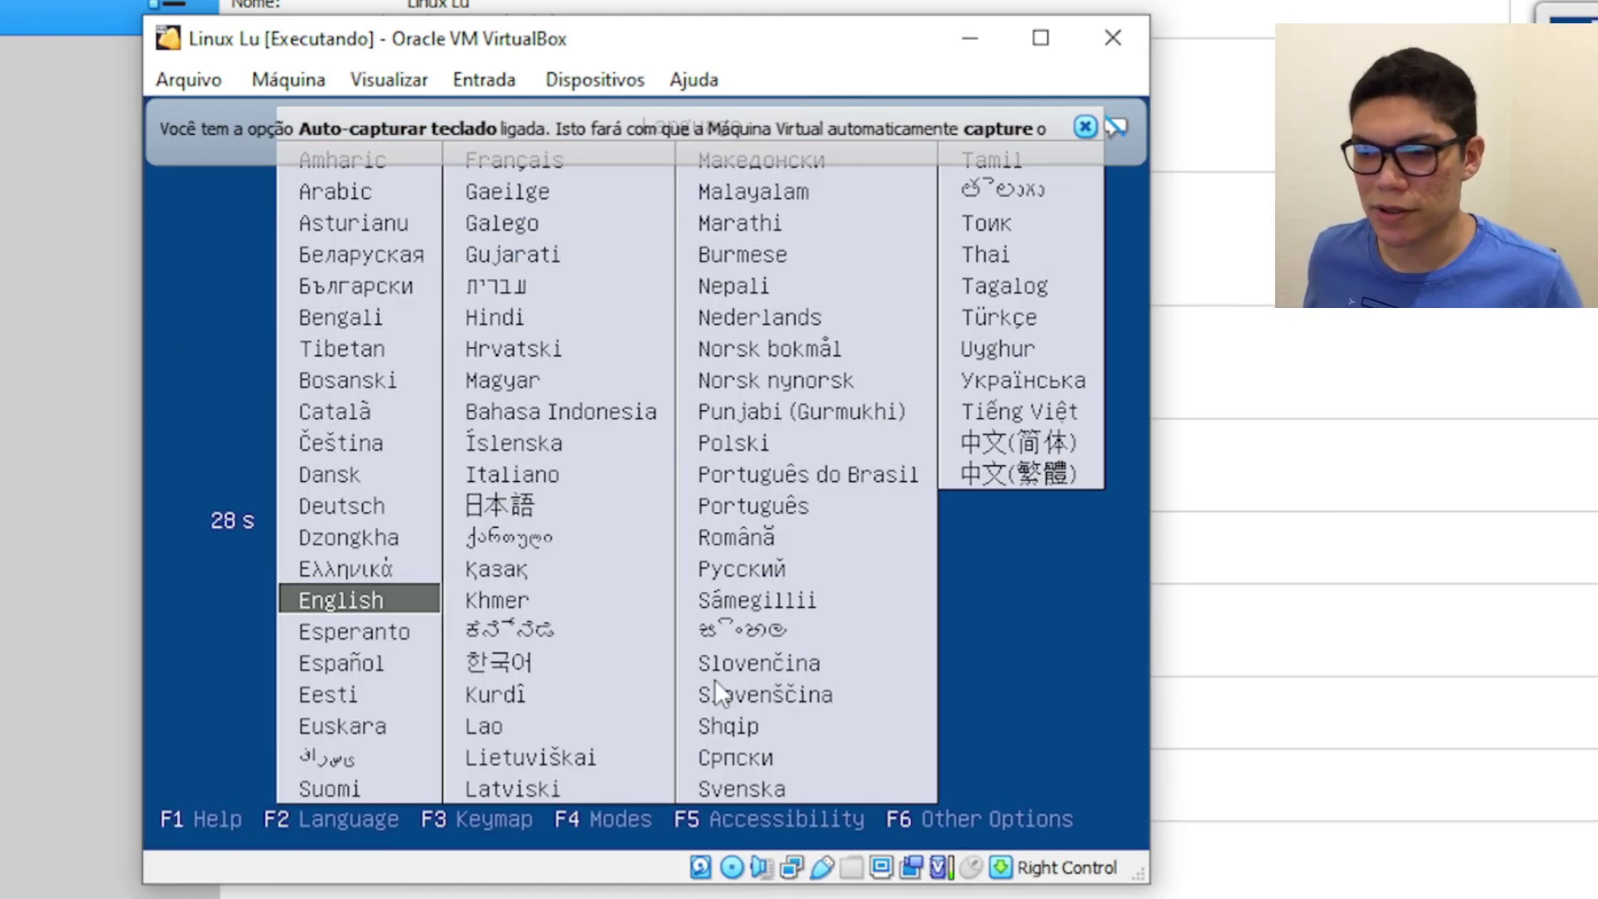
Step: Choose Português do Brasil as the language of the Lubuntu boot screen
key("Down")
key("Down")
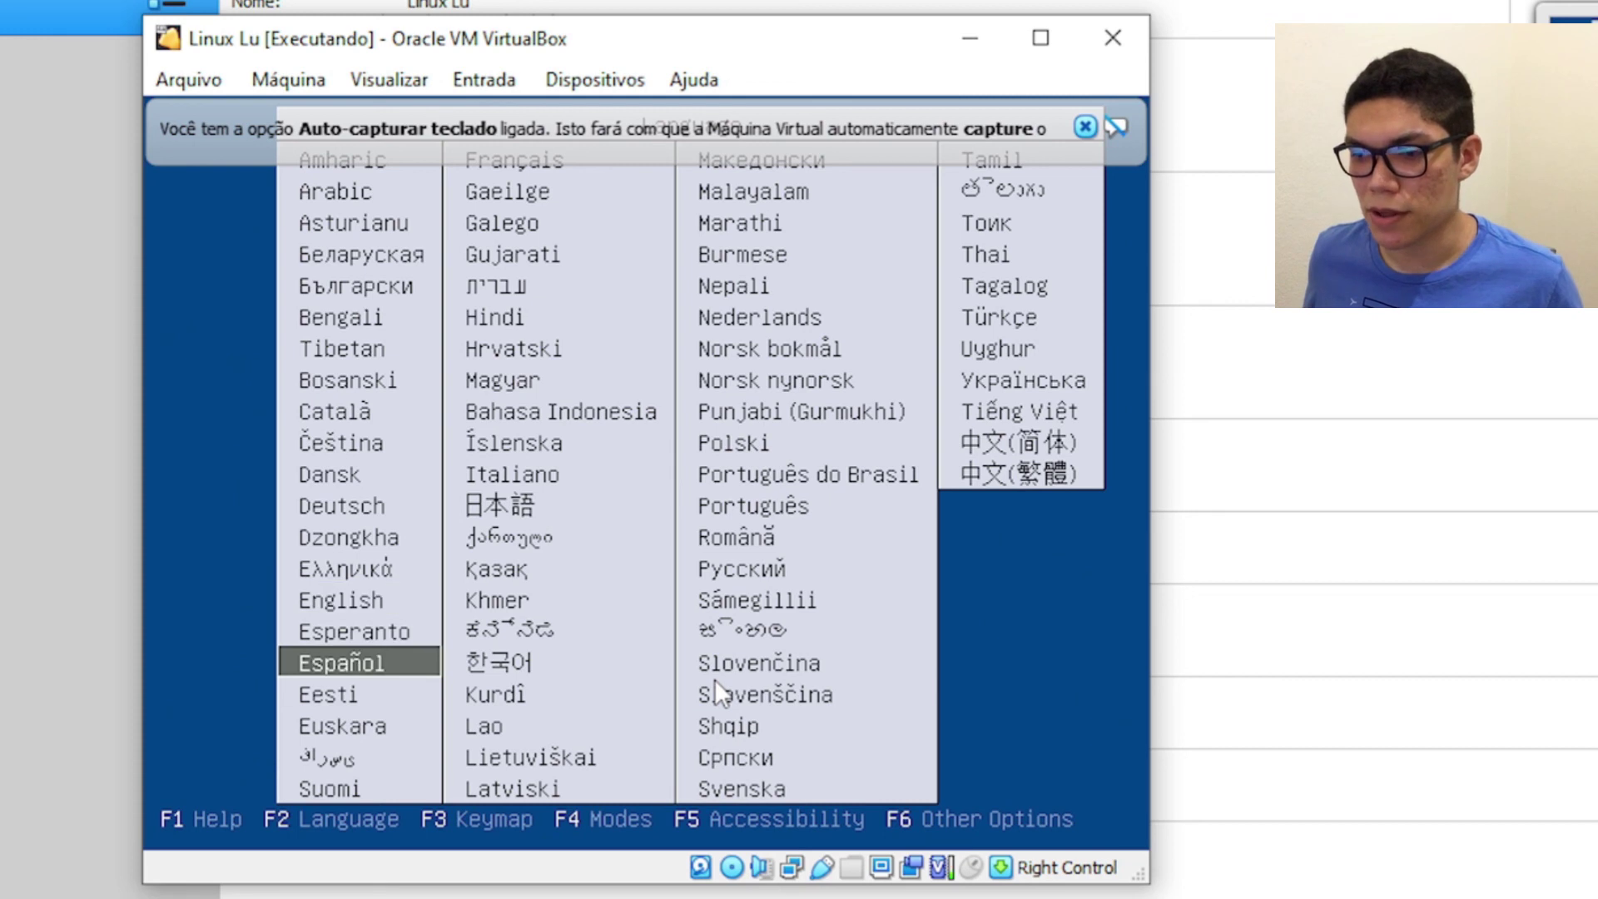
key("Up")
key("Up")
key("Right")
key("Up")
key("Up")
key("Up")
key("Up")
key("Up")
key("Up")
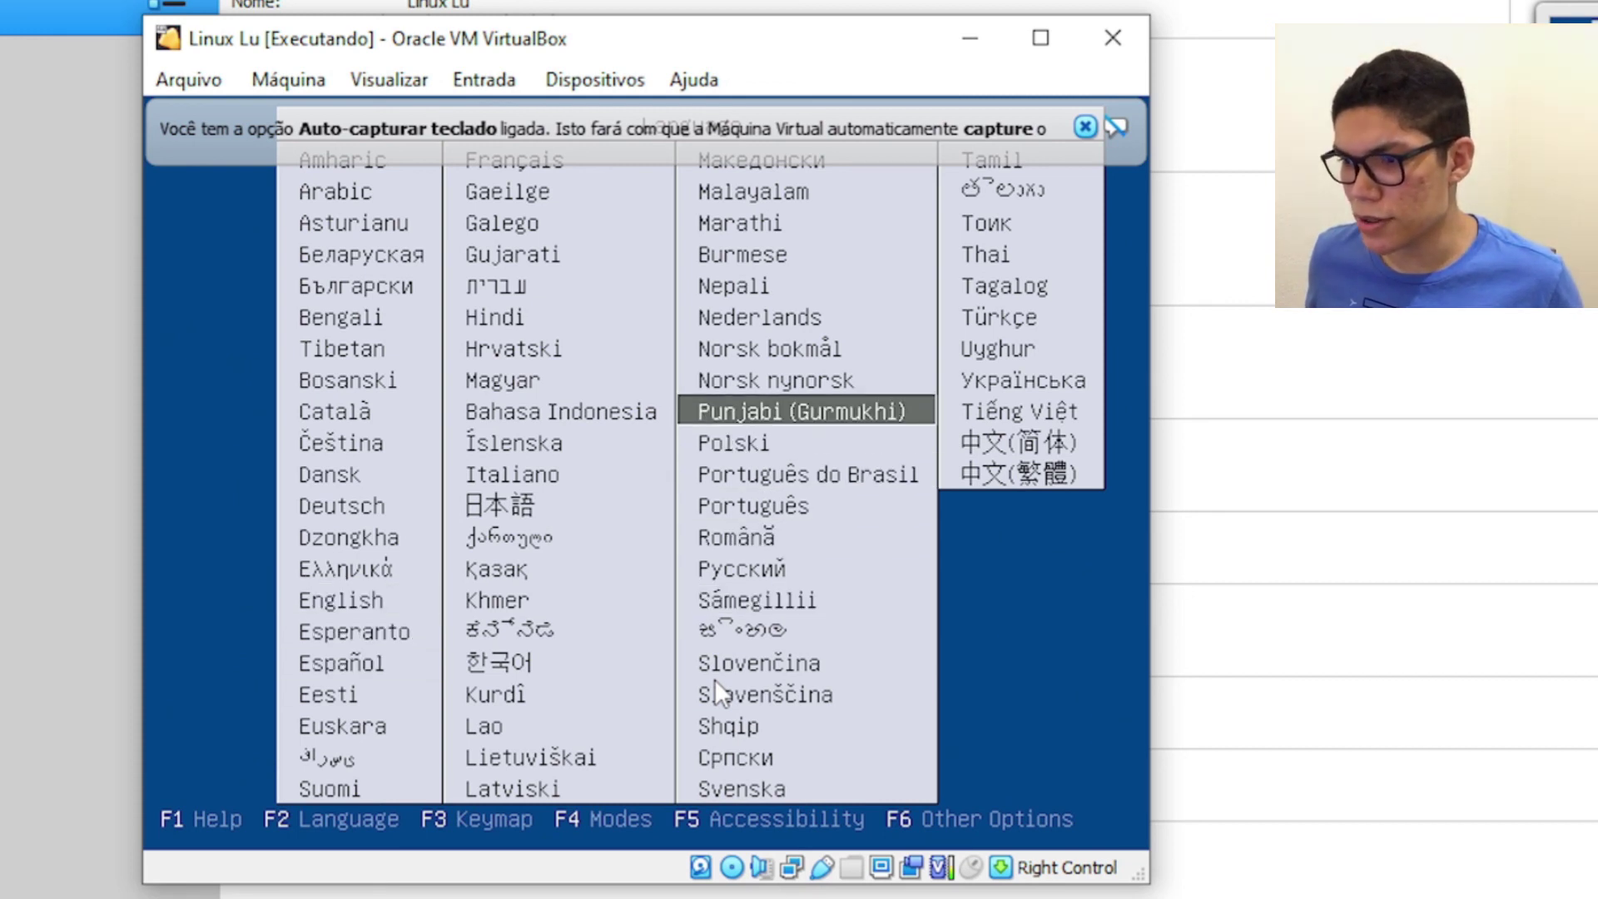
key("Down")
key("Down")
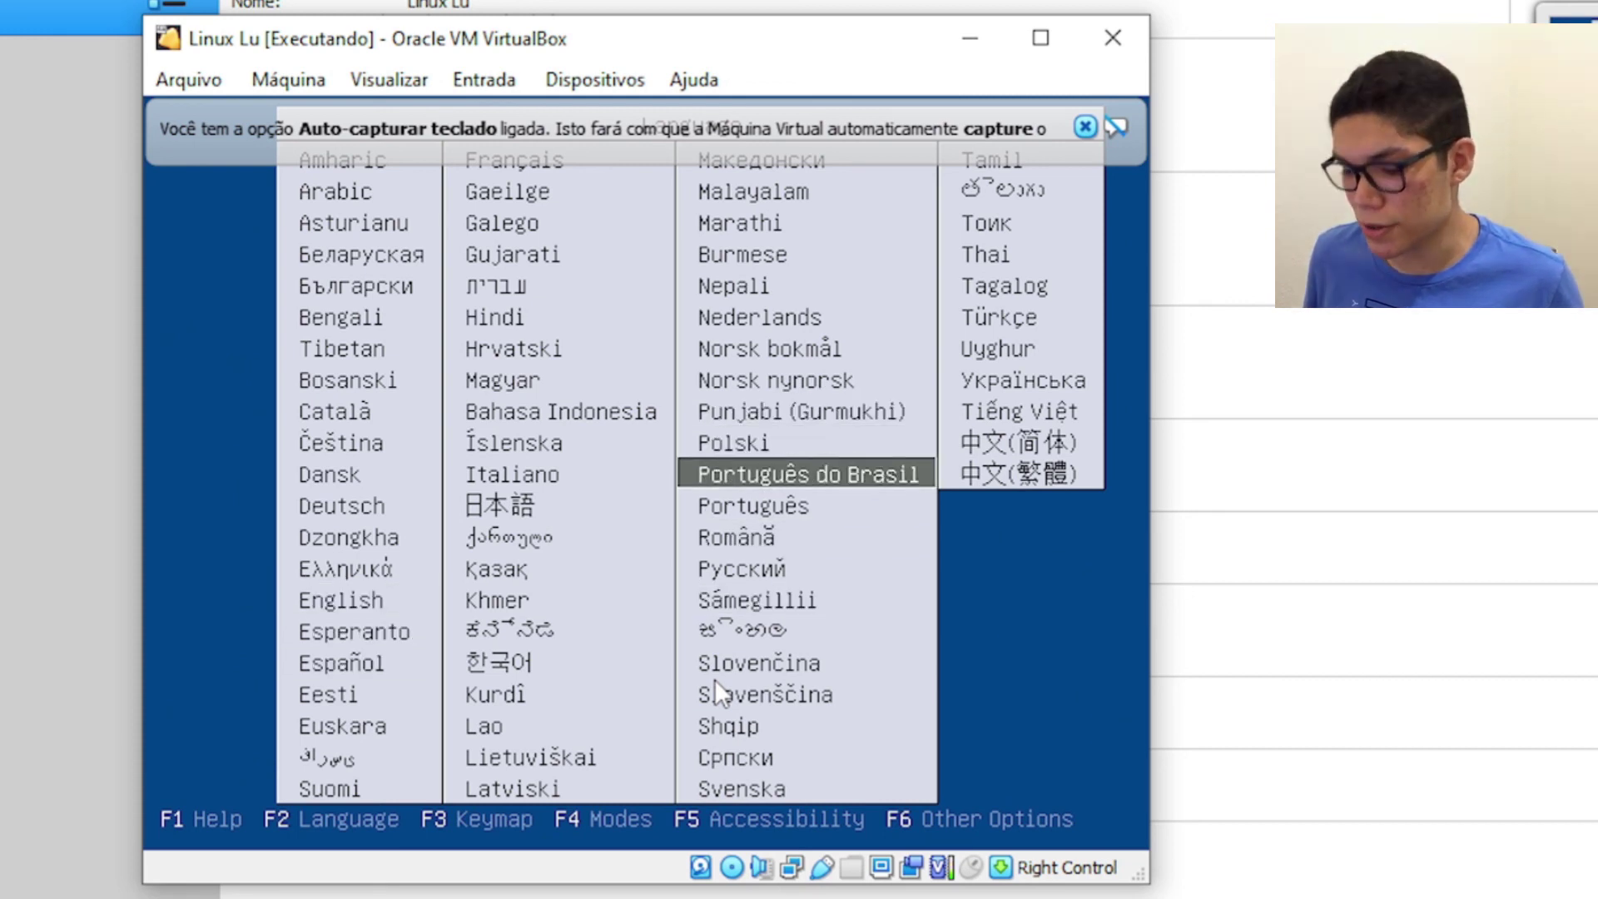
key("Return")
Step: Boot the live system with the regular Start Lubuntu option
key("Down")
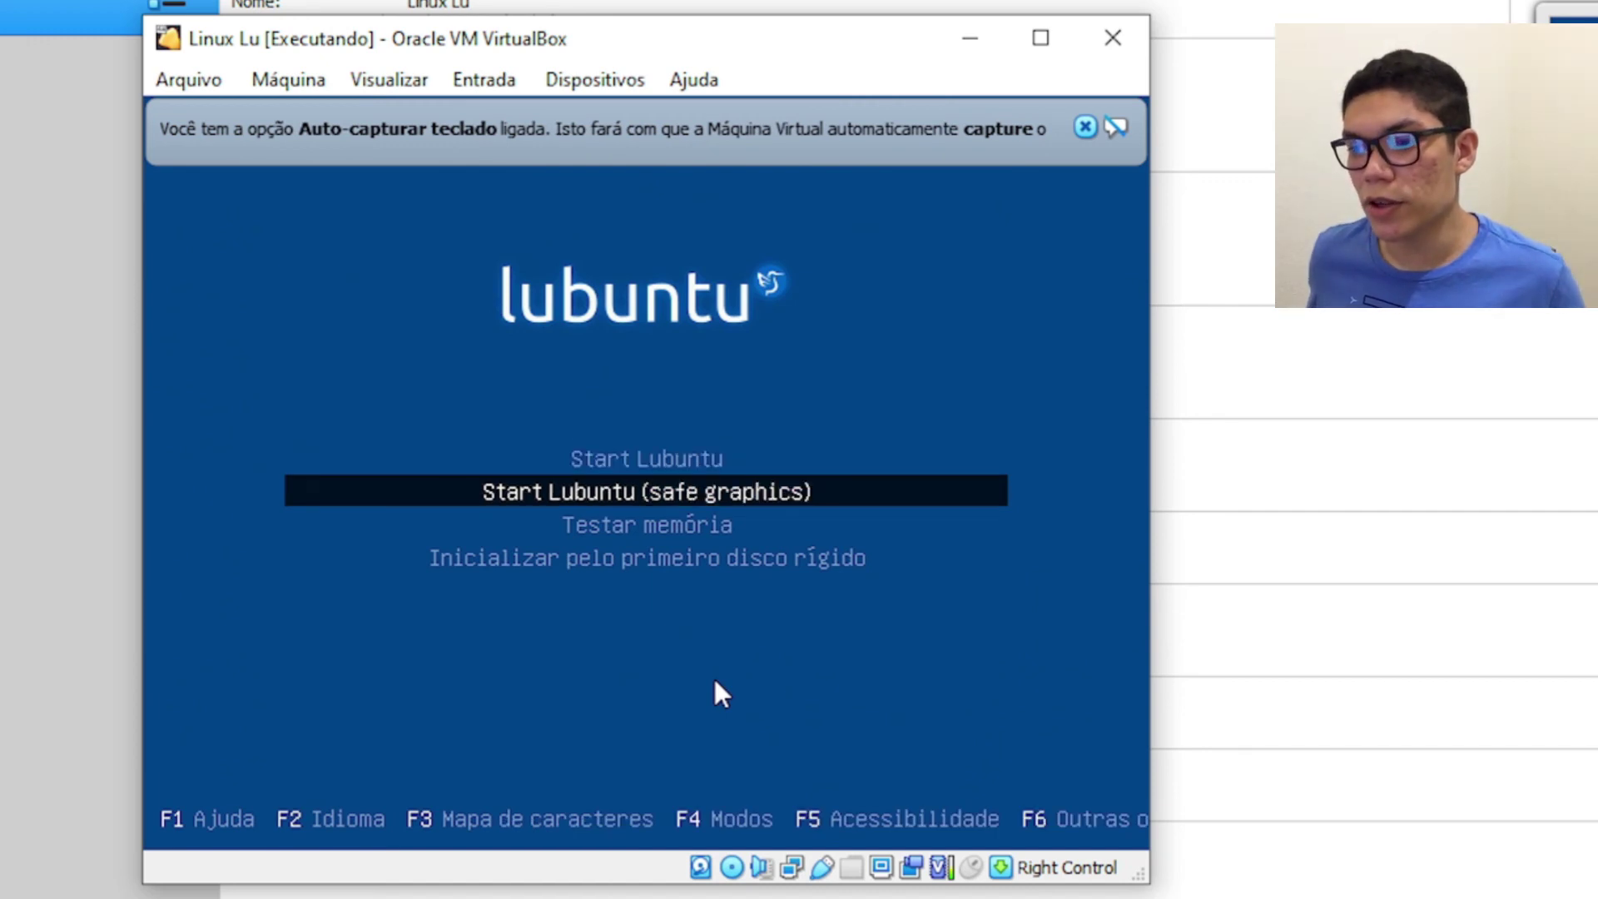
key("Up")
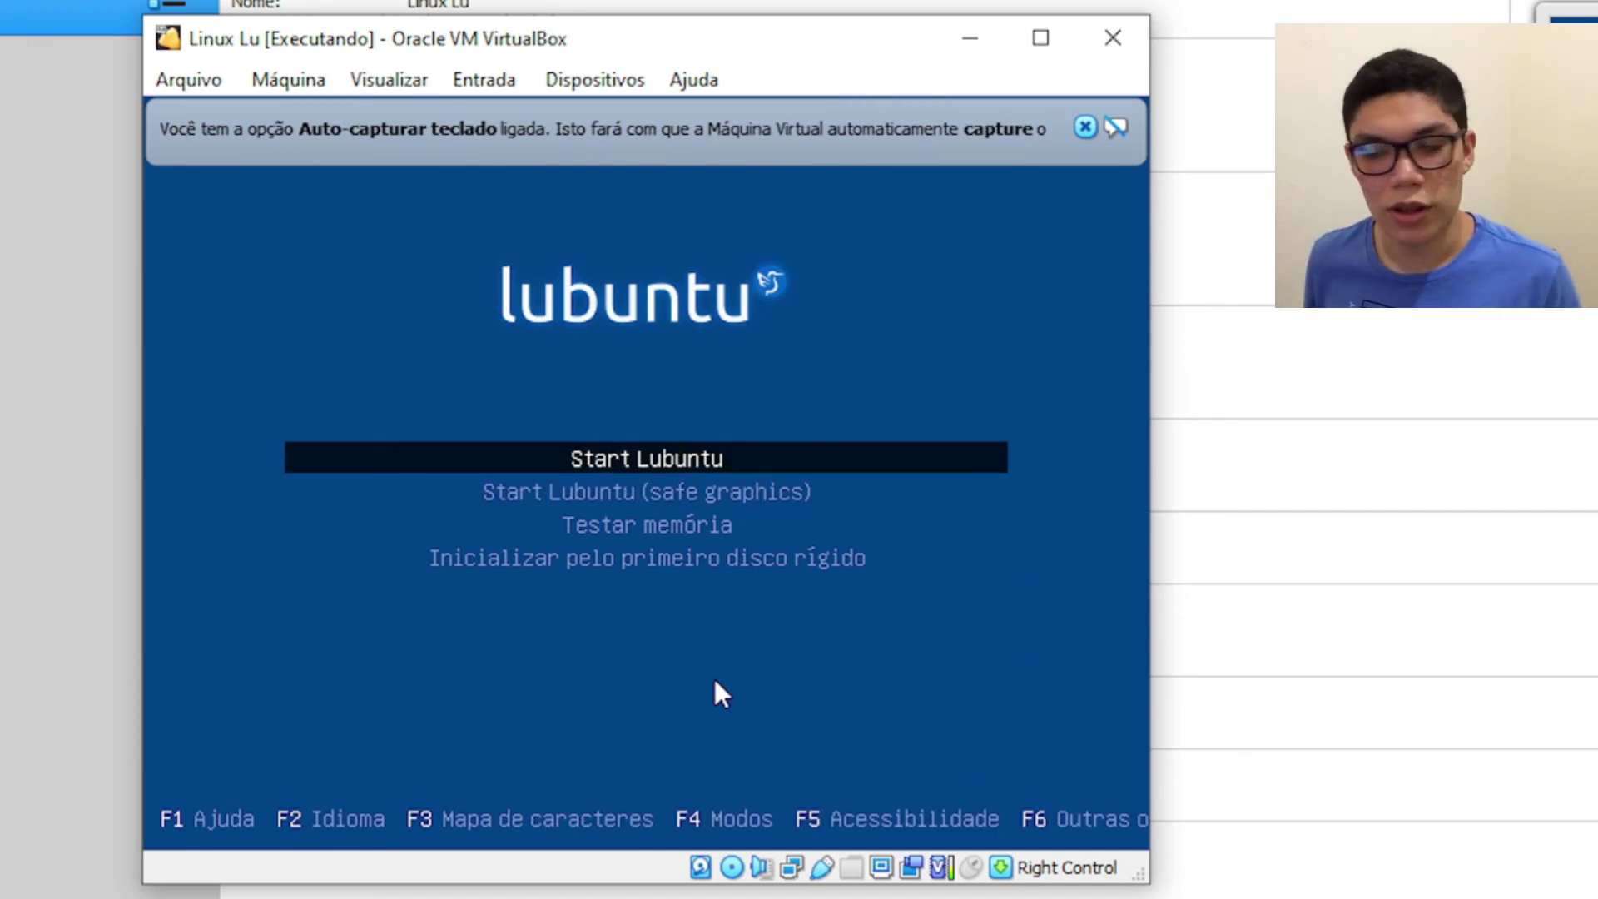
key("Return")
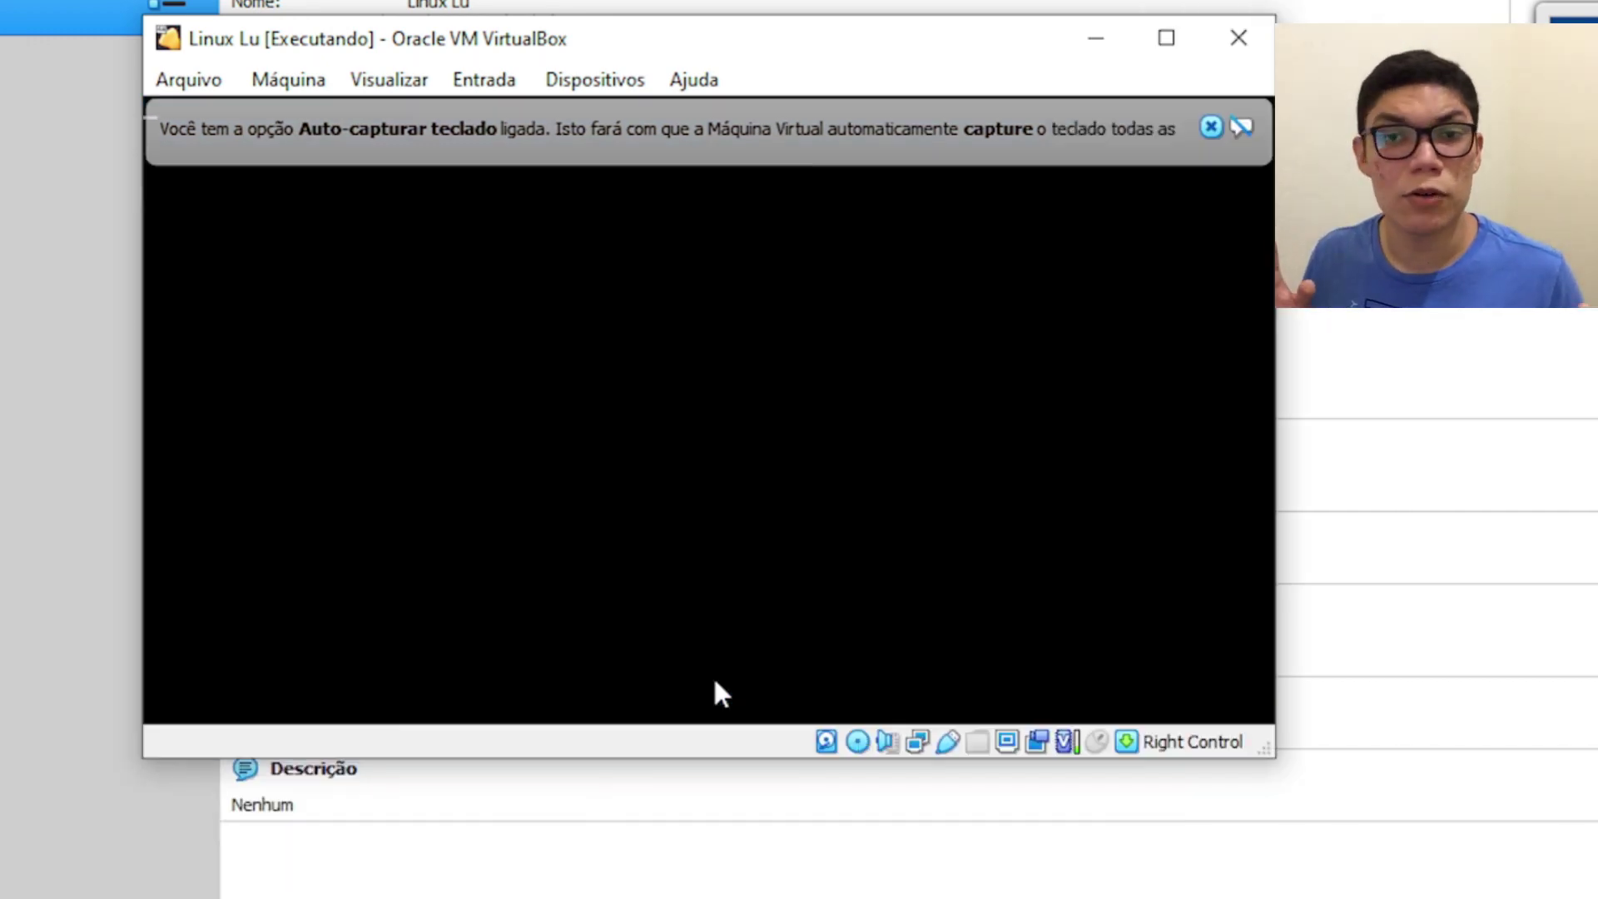